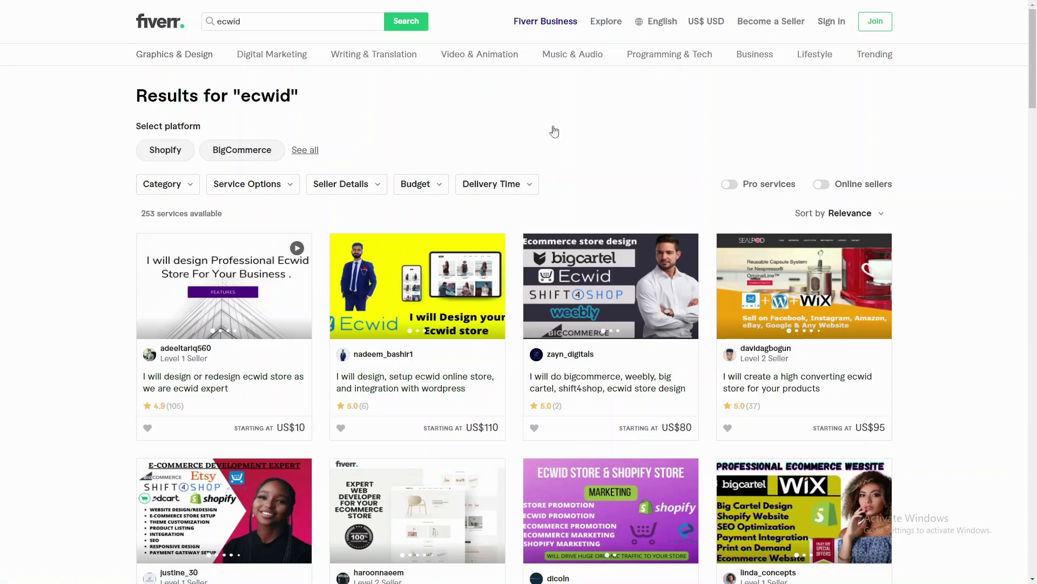
Examine the starting prices and ratings of the Ecwid store design gigs in the Fiverr search results.
{"action": "scroll", "coordinate": [640, 267], "scroll_direction": "down", "scroll_amount": 2}
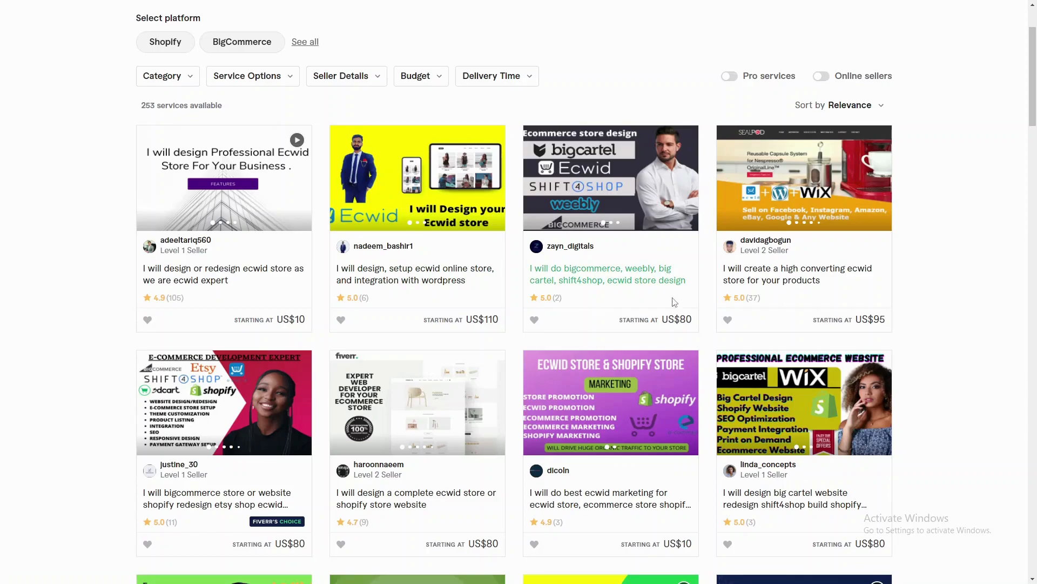
{"action": "left_click_drag", "start_coordinate": [616, 321], "coordinate": [692, 321]}
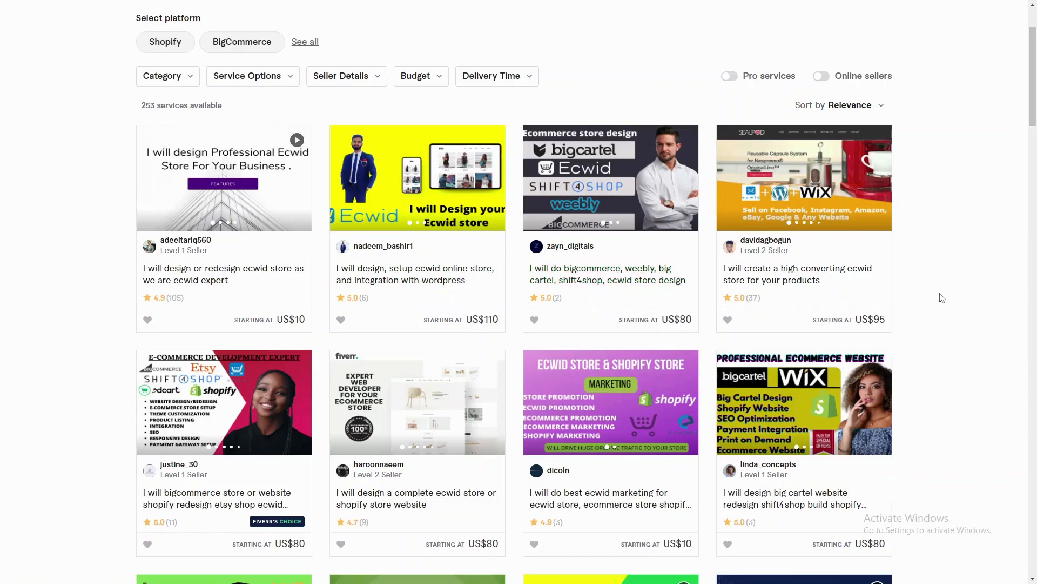
{"action": "left_click_drag", "start_coordinate": [803, 322], "coordinate": [890, 318]}
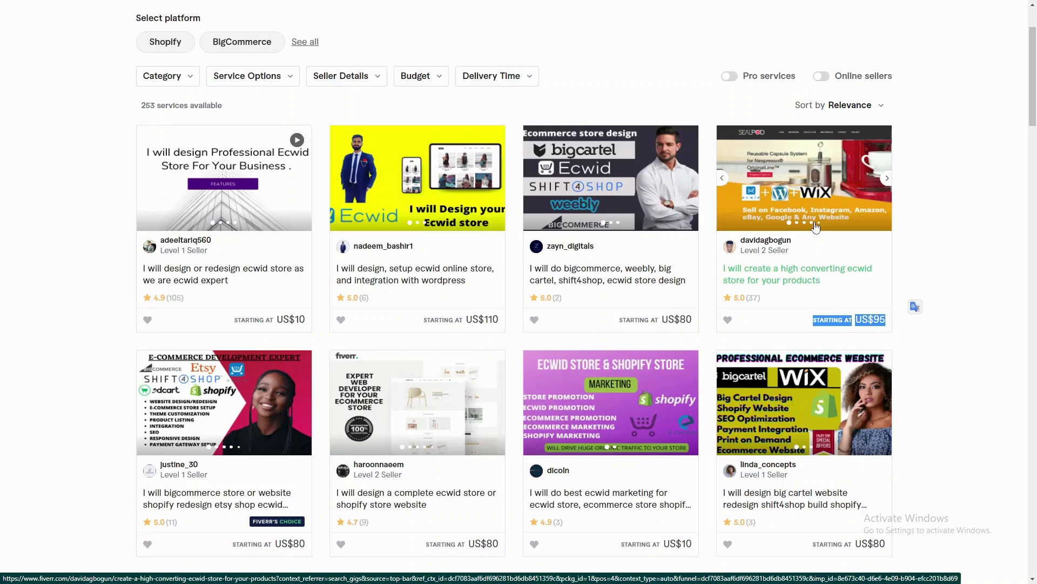
{"action": "scroll", "coordinate": [816, 227], "scroll_direction": "down", "scroll_amount": 2}
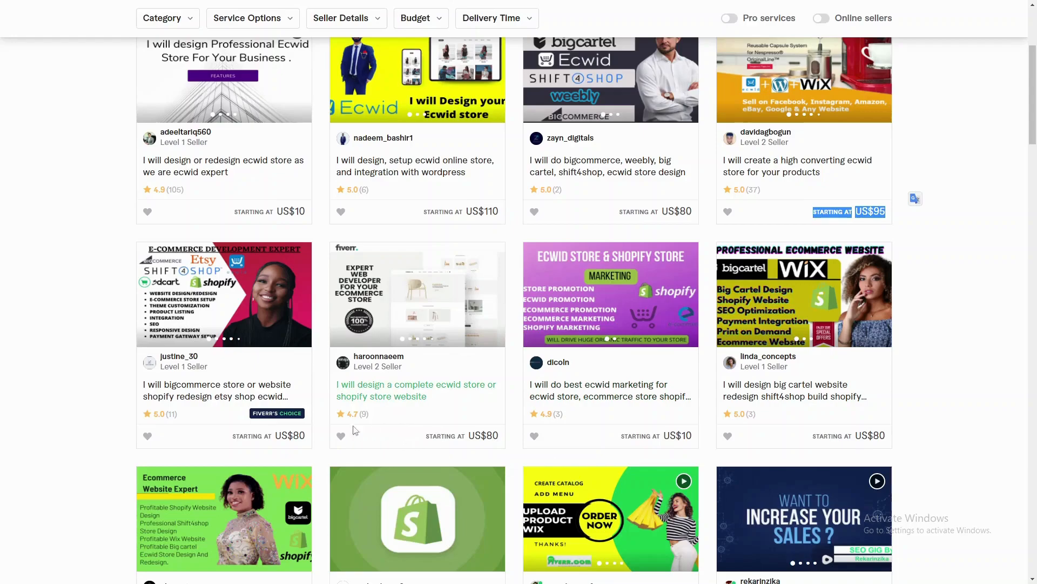
{"action": "left_click_drag", "start_coordinate": [756, 414], "coordinate": [733, 415]}
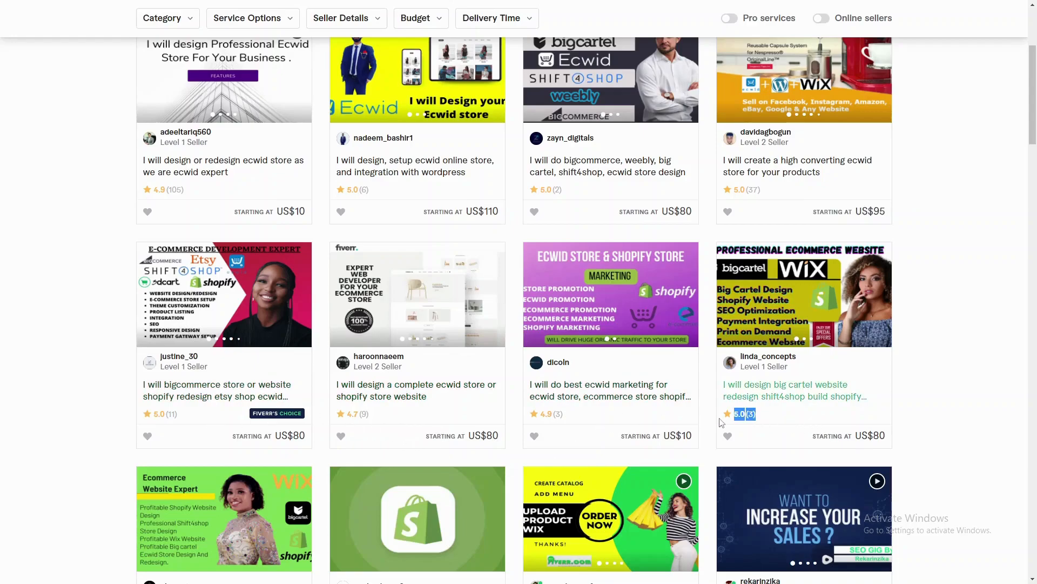
{"action": "mouse_move", "coordinate": [778, 197]}
{"action": "left_mouse_down"}
{"action": "mouse_move", "coordinate": [702, 195]}
{"action": "mouse_move", "coordinate": [784, 198]}
{"action": "left_mouse_up"}
{"action": "scroll", "coordinate": [496, 331], "scroll_direction": "up", "scroll_amount": 2}
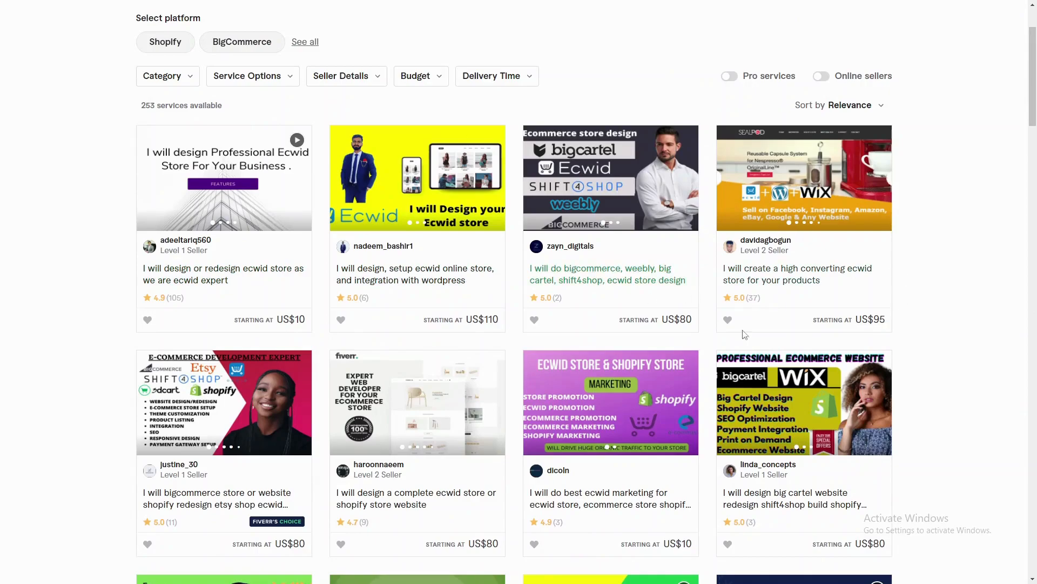
{"action": "scroll", "coordinate": [233, 245], "scroll_direction": "up", "scroll_amount": 2}
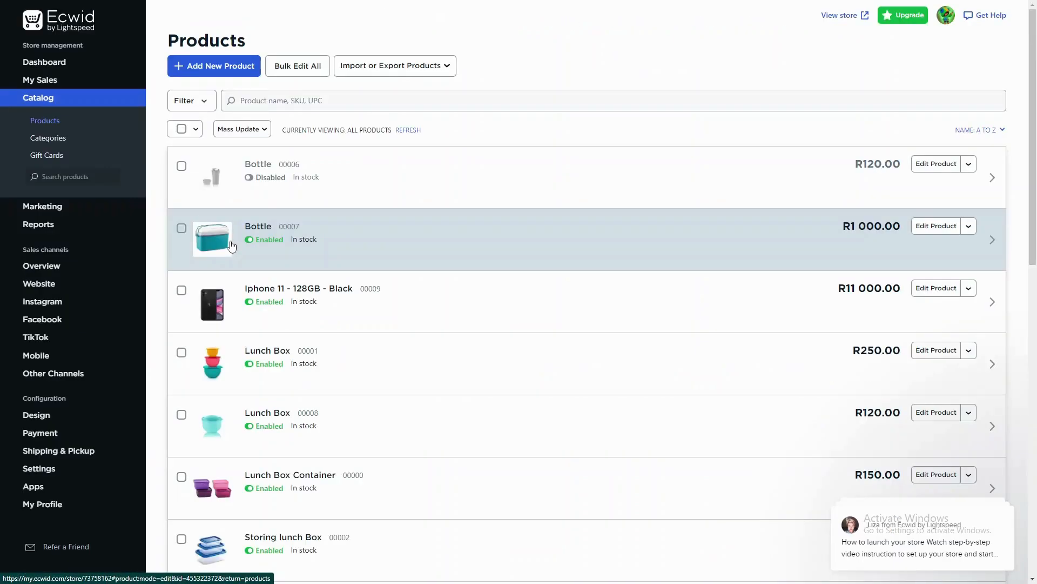
Switch to the Ecwid store admin and start a new product from the catalog's product list.
{"action": "left_click", "coordinate": [49, 61]}
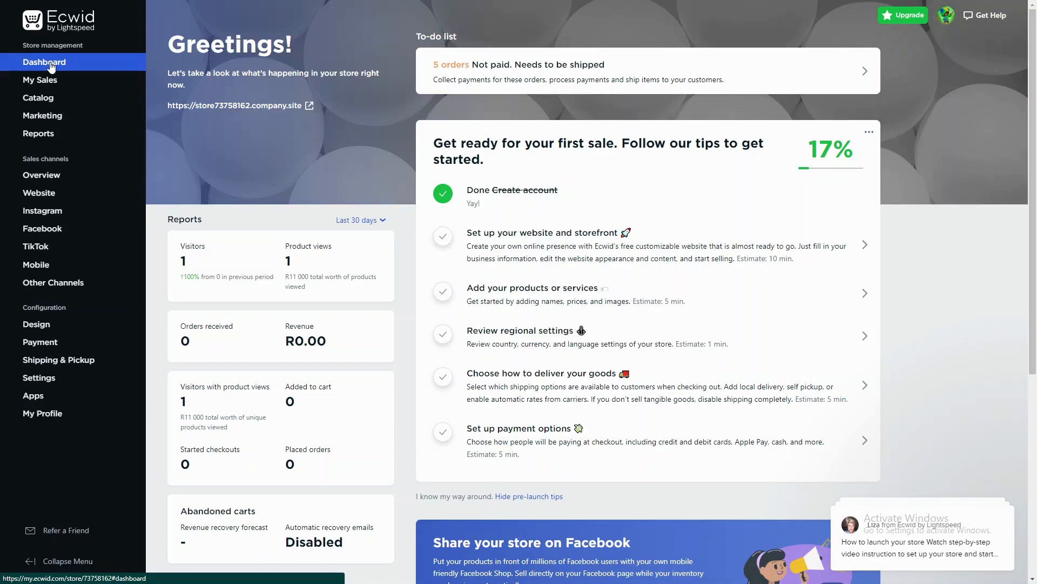
{"action": "mouse_move", "coordinate": [58, 101]}
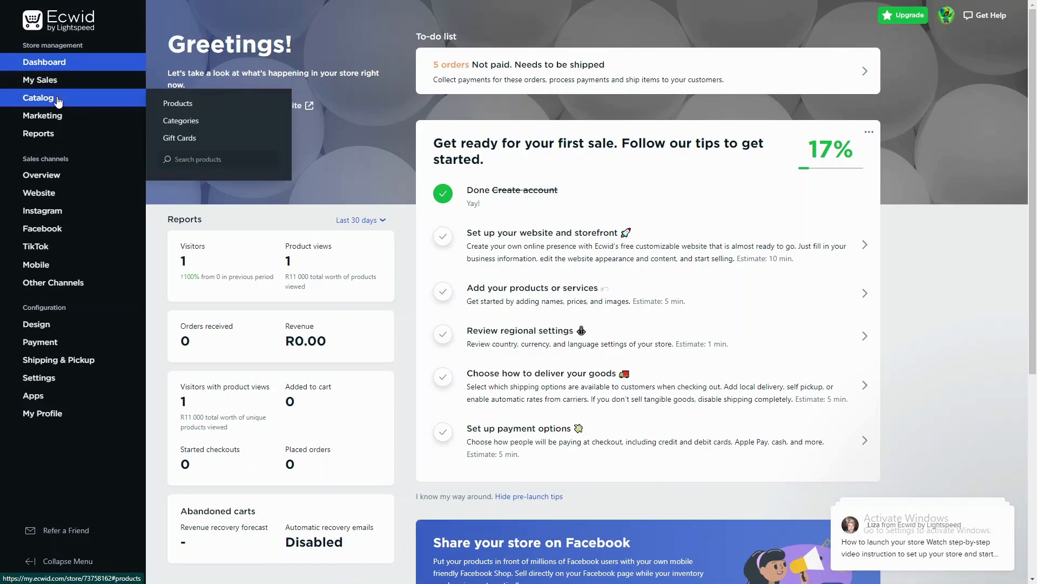
{"action": "left_click", "coordinate": [174, 101]}
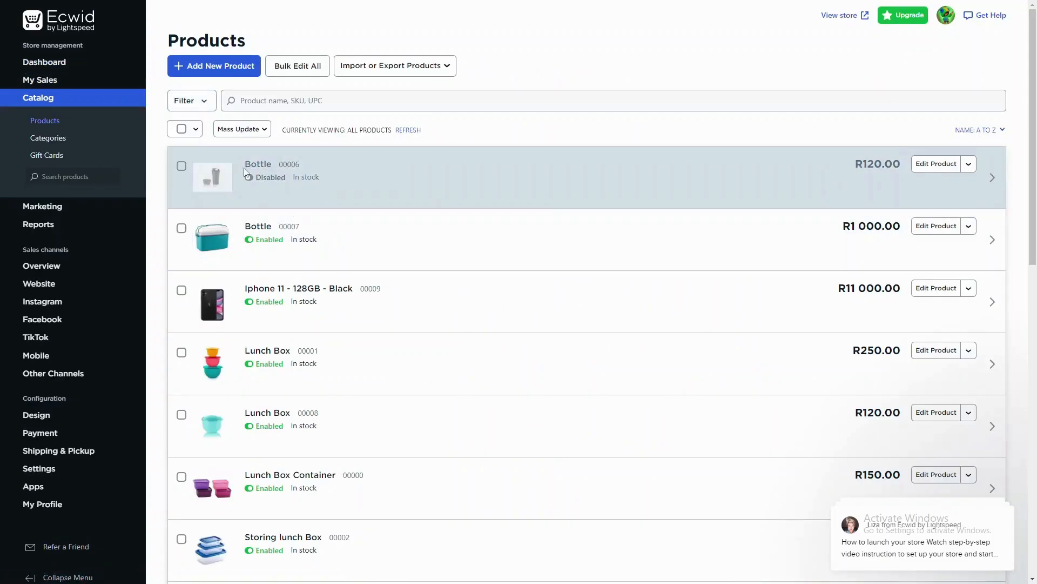
{"action": "left_click", "coordinate": [205, 66]}
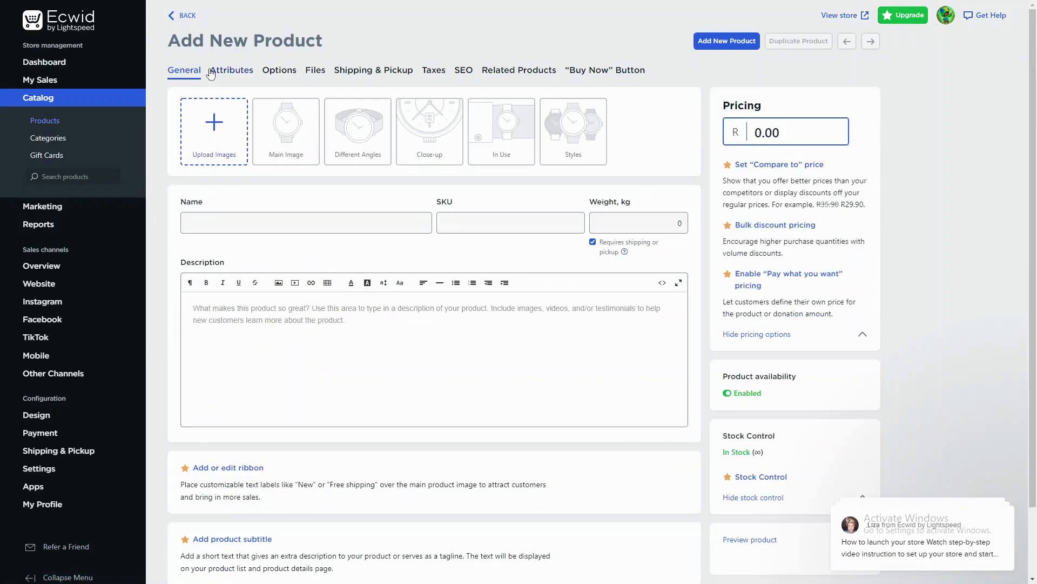
Upload the iphone11-select-2019-family picture from the Amazon downloads folder as the product's image.
{"action": "left_click", "coordinate": [223, 131]}
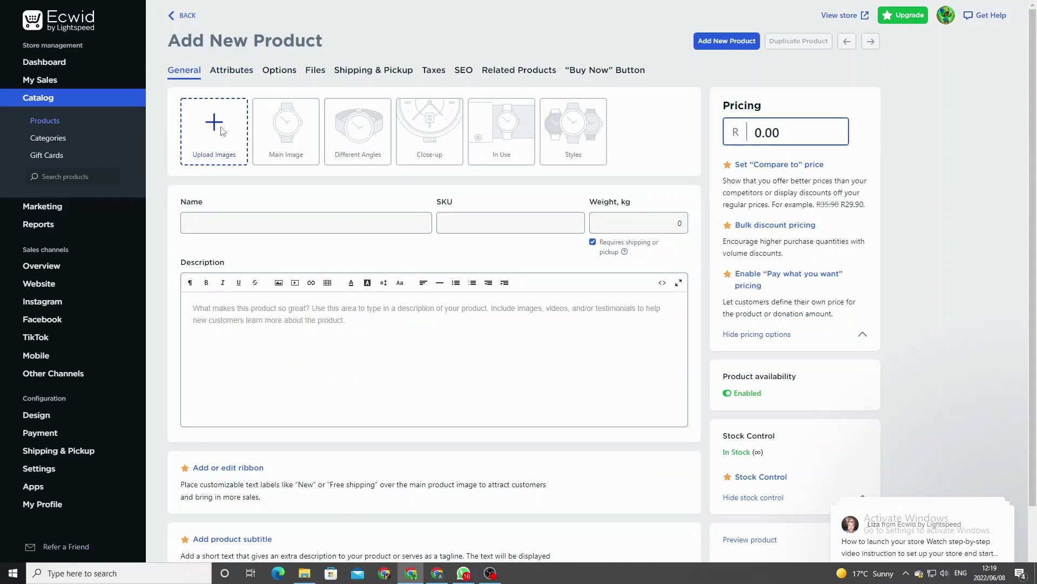
{"action": "scroll", "coordinate": [219, 137], "scroll_direction": "down", "scroll_amount": 5}
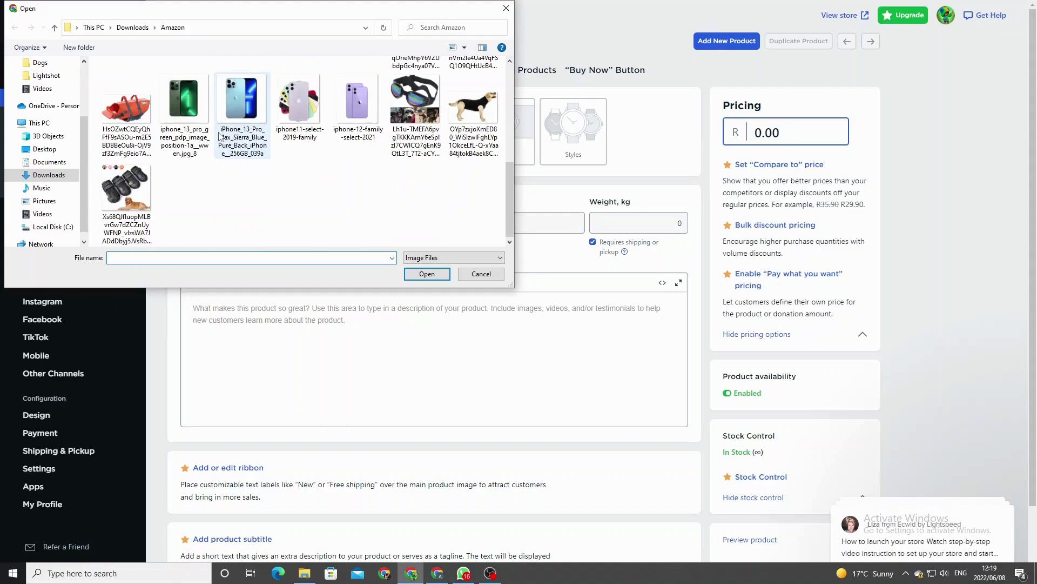
{"action": "left_click", "coordinate": [297, 131]}
{"action": "left_click", "coordinate": [427, 274]}
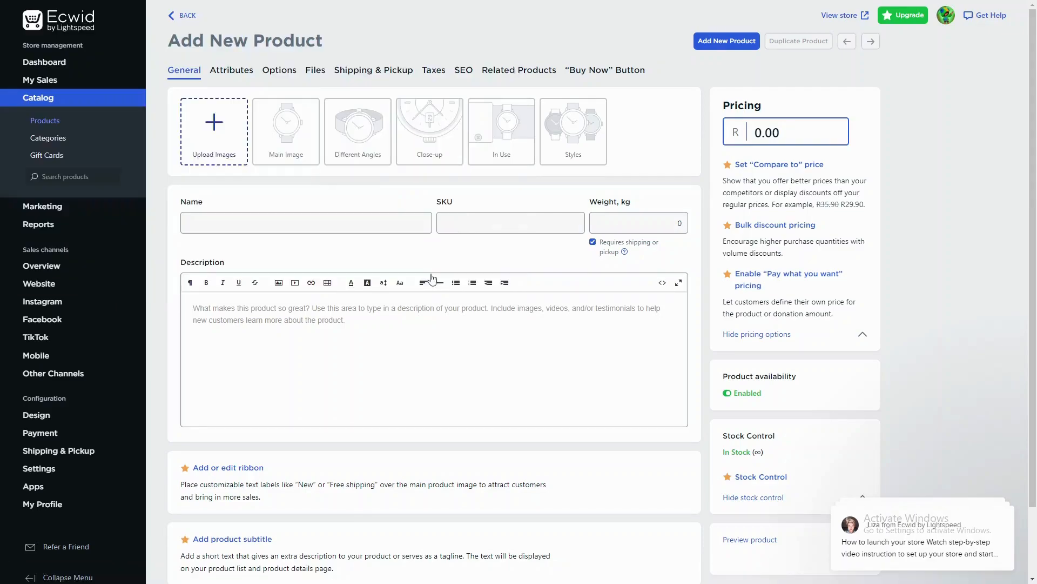
Name the new product "Iphone 11" and give it the SKU 0000010.
{"action": "left_click", "coordinate": [262, 224]}
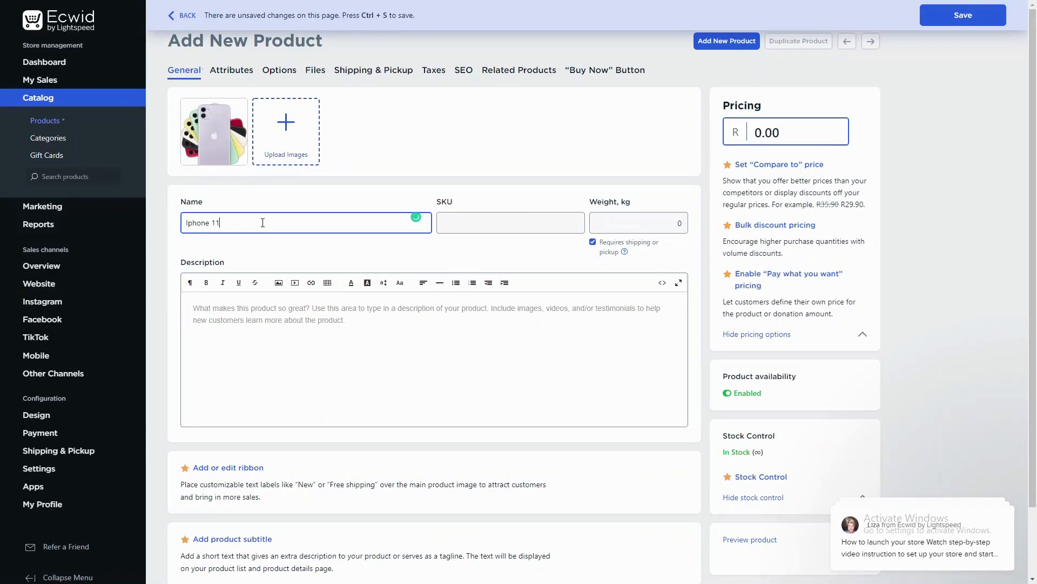
{"action": "left_click", "coordinate": [438, 227]}
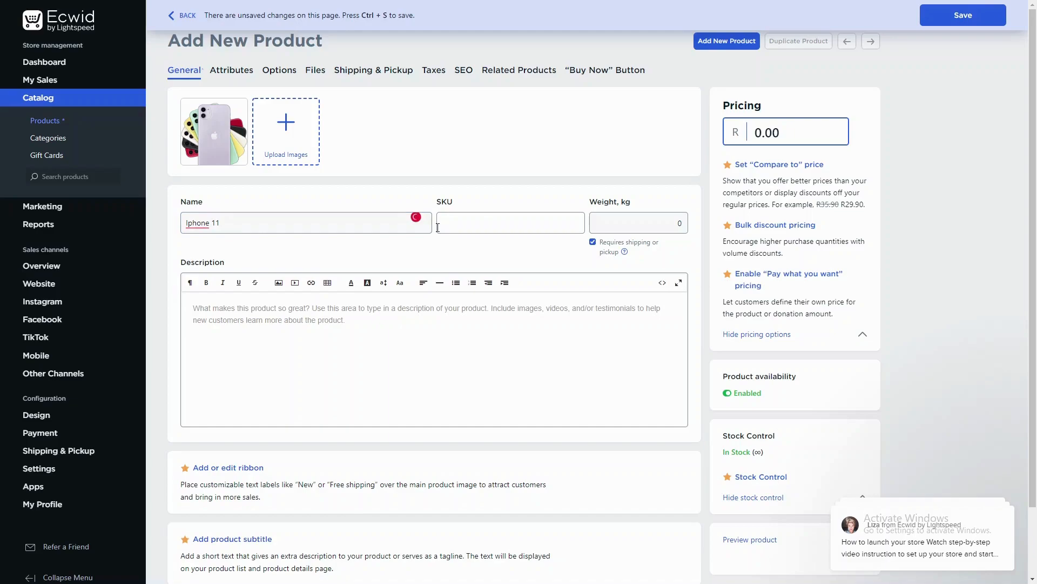
{"action": "left_click", "coordinate": [448, 223]}
{"action": "type", "text": "0000010"}
Set the product's weight to 0.5 kg and write the description "The latest Iphone".
{"action": "left_click", "coordinate": [673, 224]}
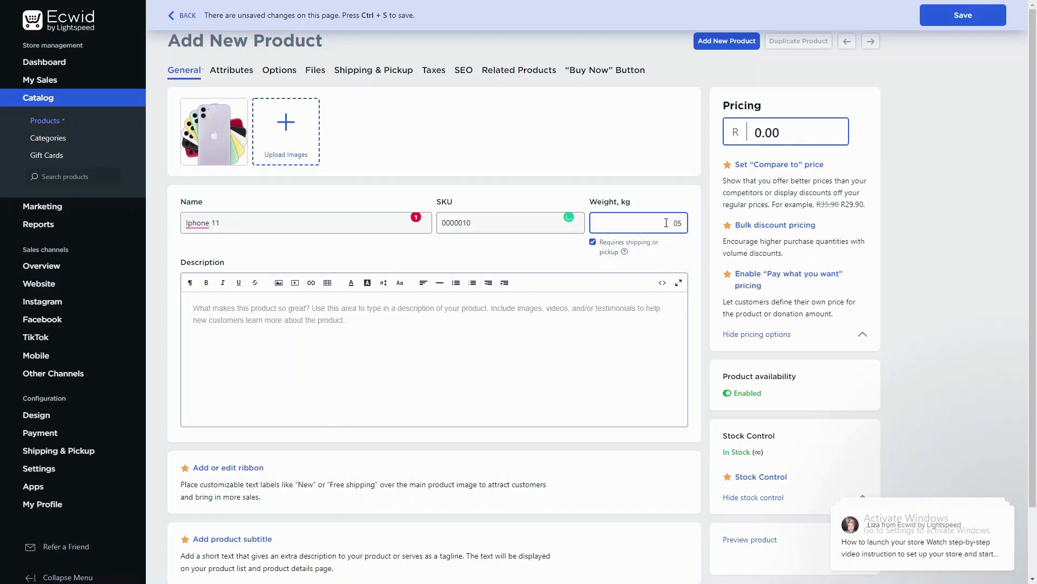
{"action": "type", "text": ".5"}
{"action": "left_click", "coordinate": [436, 352]}
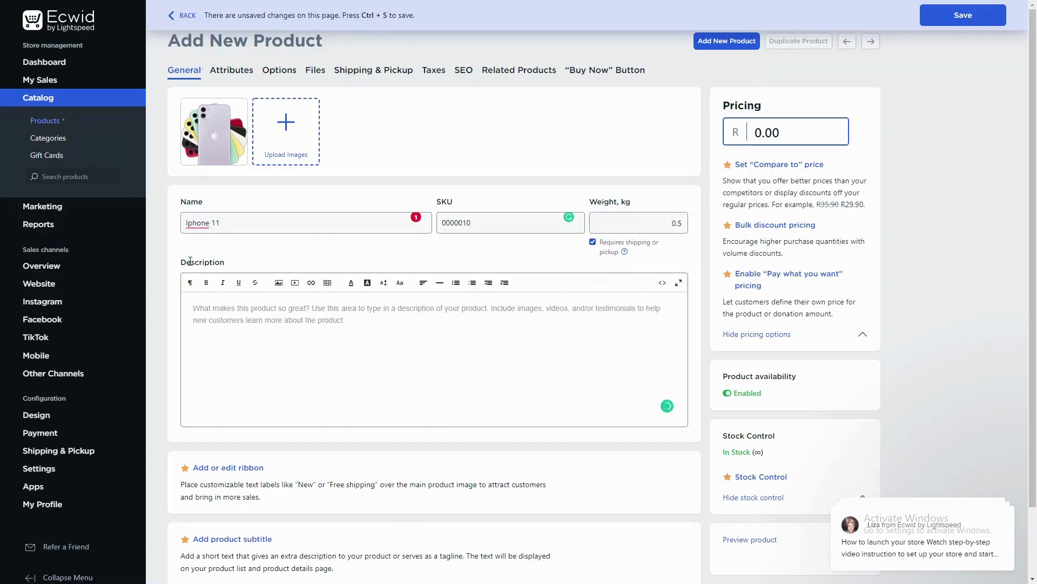
{"action": "type", "text": "The latest Iphone"}
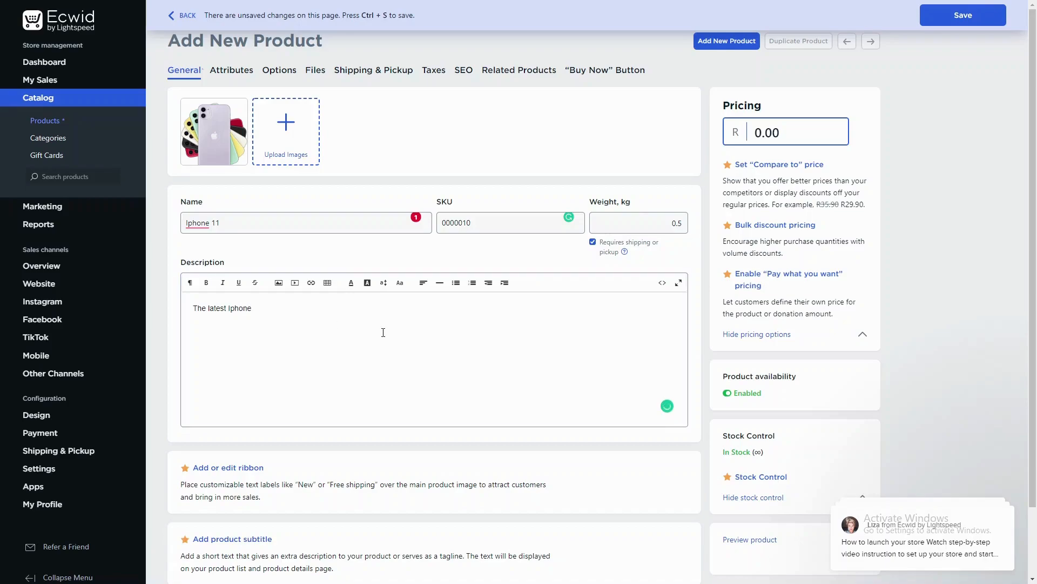
Set the product's price to R 11000.
{"action": "scroll", "coordinate": [383, 331], "scroll_direction": "down", "scroll_amount": 2}
{"action": "left_click_drag", "start_coordinate": [787, 84], "coordinate": [738, 88]}
{"action": "type", "text": "1"}
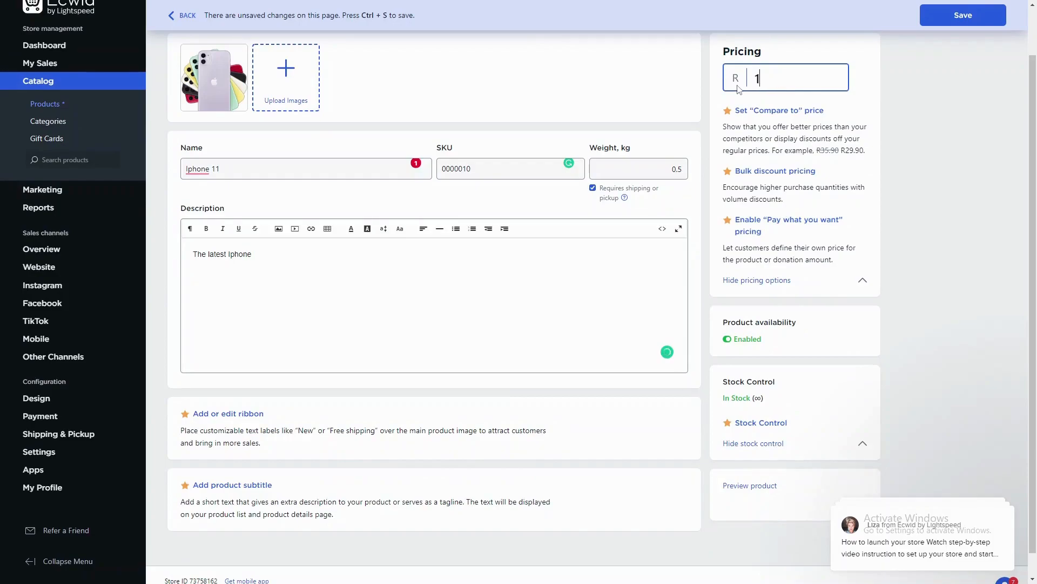
{"action": "type", "text": "01000"}
{"action": "left_click", "coordinate": [866, 126]}
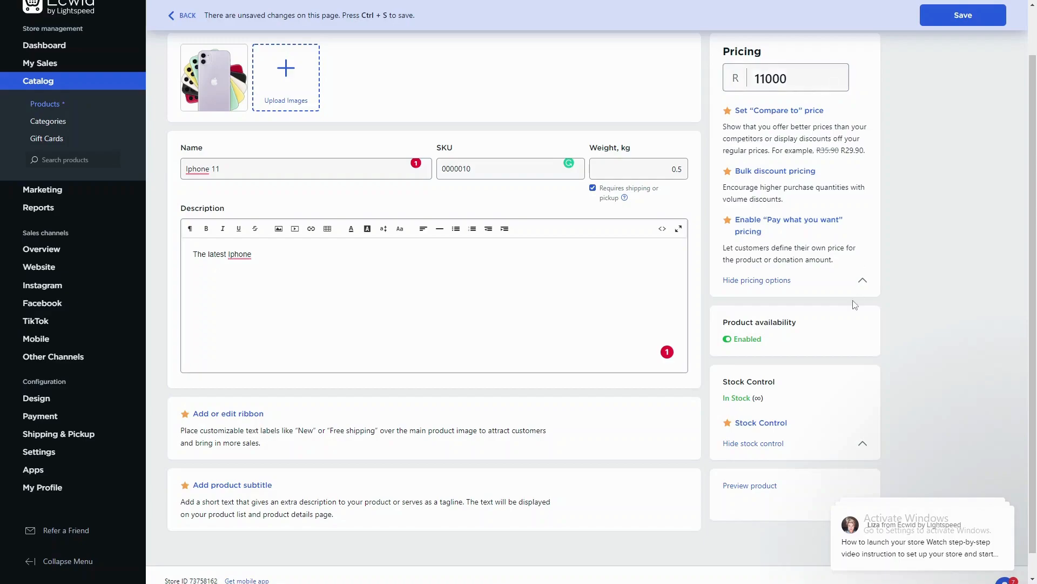
Review the new product's general, attributes, options, files, shipping and pickup, taxes and SEO settings.
{"action": "scroll", "coordinate": [854, 304], "scroll_direction": "up", "scroll_amount": 2}
{"action": "scroll", "coordinate": [557, 396], "scroll_direction": "down", "scroll_amount": 2}
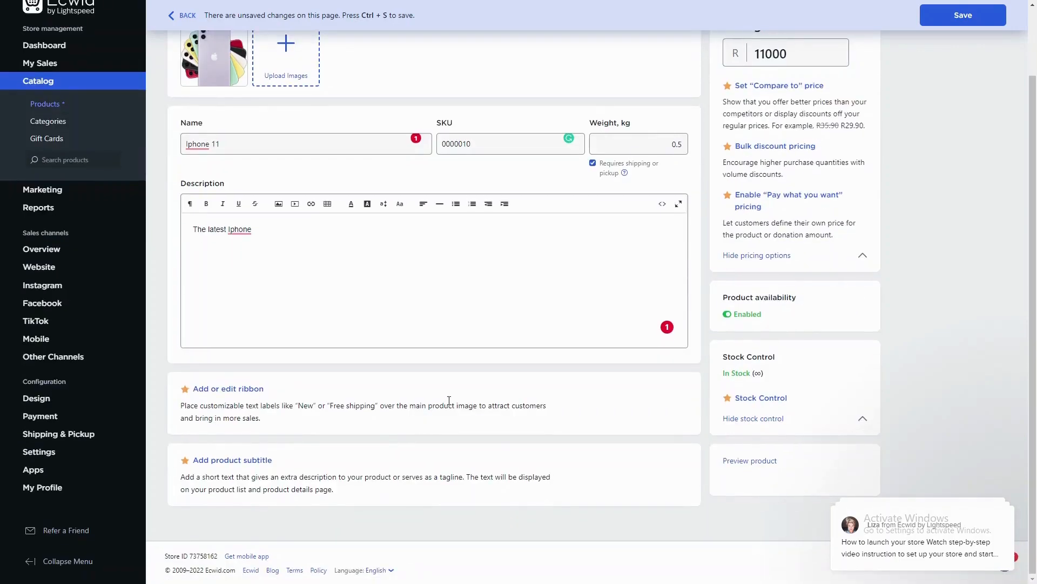
{"action": "scroll", "coordinate": [400, 447], "scroll_direction": "up", "scroll_amount": 2}
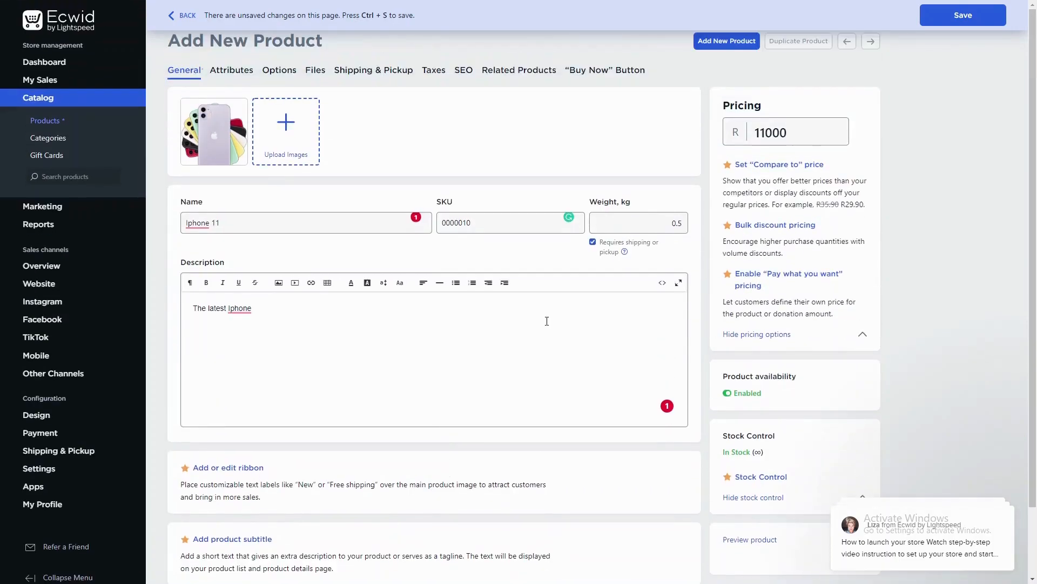
{"action": "left_click", "coordinate": [225, 74]}
{"action": "left_click", "coordinate": [289, 74]}
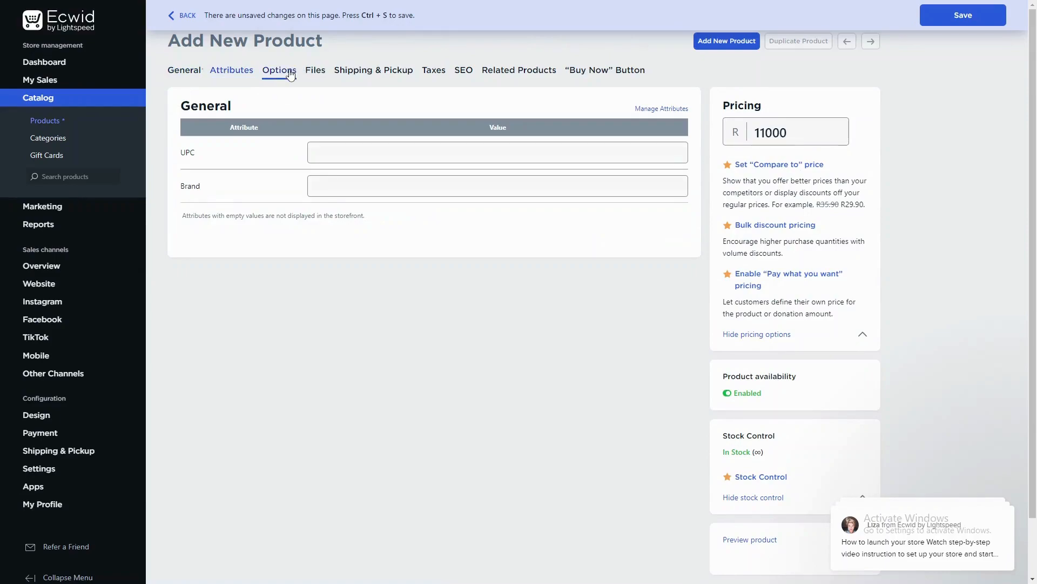
{"action": "left_click", "coordinate": [318, 73]}
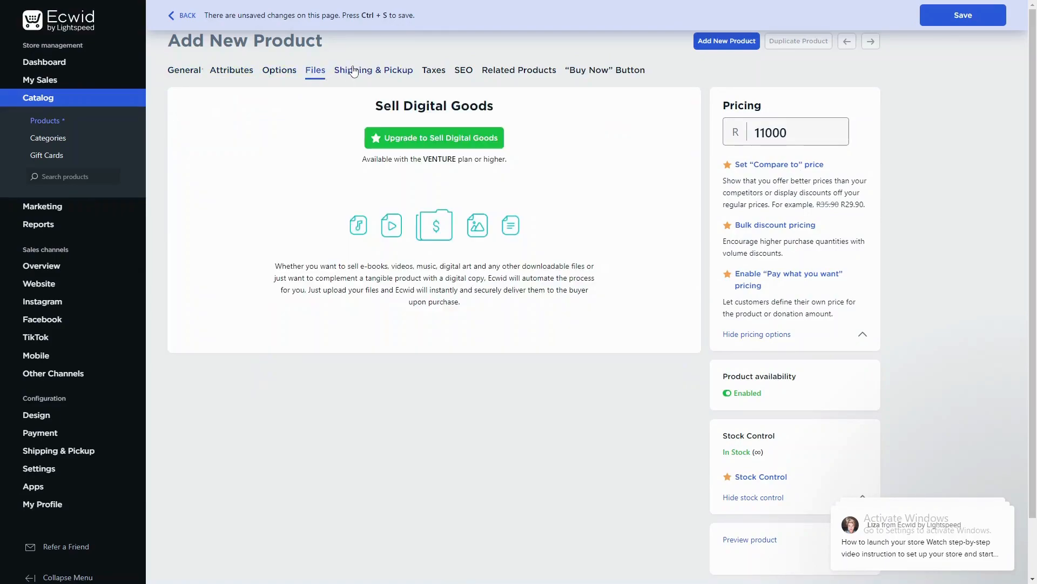
{"action": "left_click", "coordinate": [354, 72]}
{"action": "scroll", "coordinate": [414, 236], "scroll_direction": "down", "scroll_amount": 2}
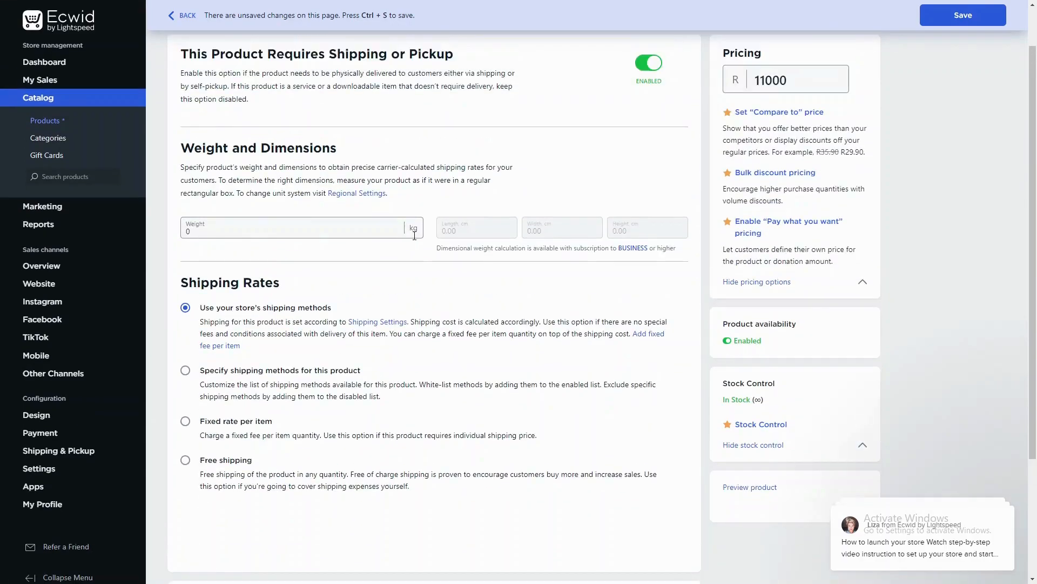
{"action": "scroll", "coordinate": [414, 236], "scroll_direction": "up", "scroll_amount": 2}
{"action": "scroll", "coordinate": [421, 247], "scroll_direction": "down", "scroll_amount": 4}
{"action": "scroll", "coordinate": [423, 251], "scroll_direction": "down", "scroll_amount": 1}
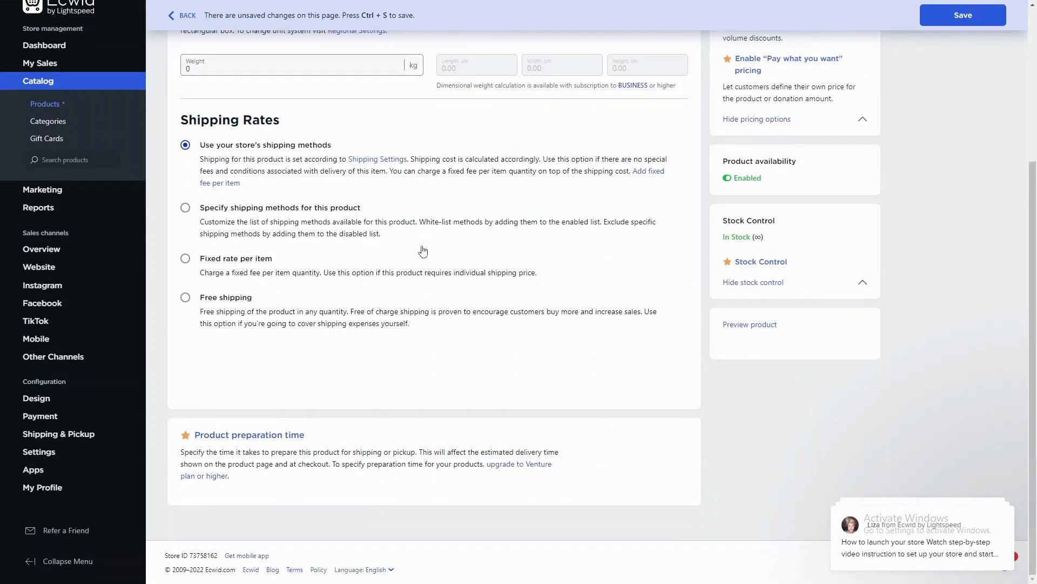
{"action": "scroll", "coordinate": [423, 251], "scroll_direction": "up", "scroll_amount": 5}
{"action": "left_click", "coordinate": [449, 72]}
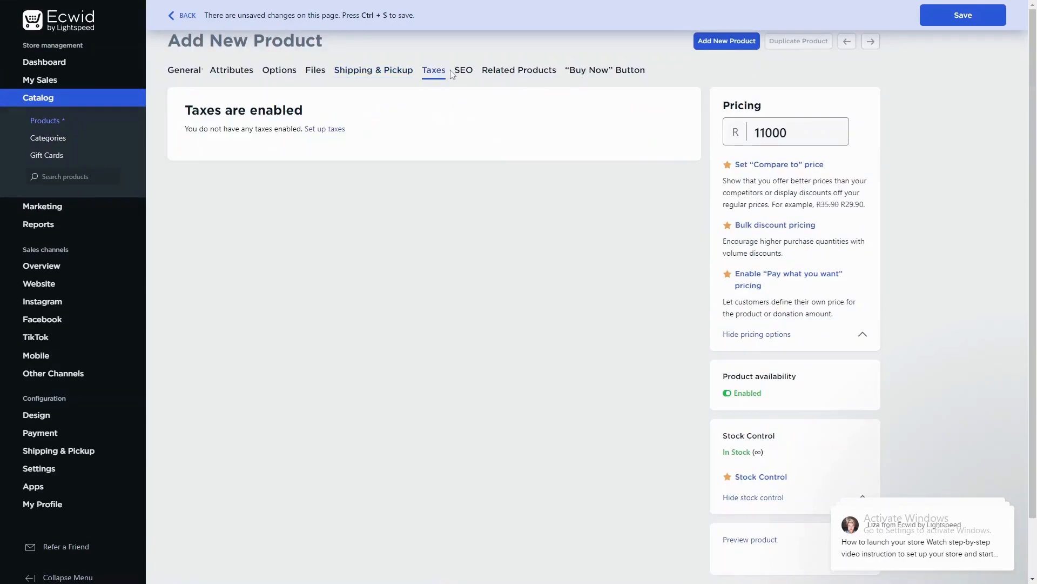
{"action": "left_click", "coordinate": [463, 71]}
Add "Iphone 11 - 128GB - Black" as a related product, and save the new product before returning to the product list.
{"action": "left_click", "coordinate": [516, 70]}
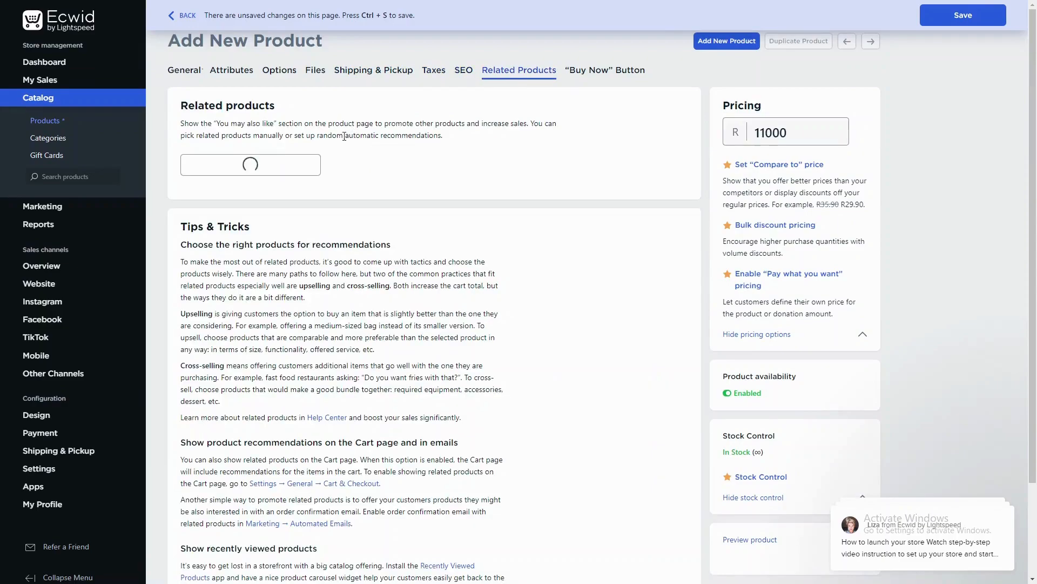
{"action": "left_click", "coordinate": [259, 168]}
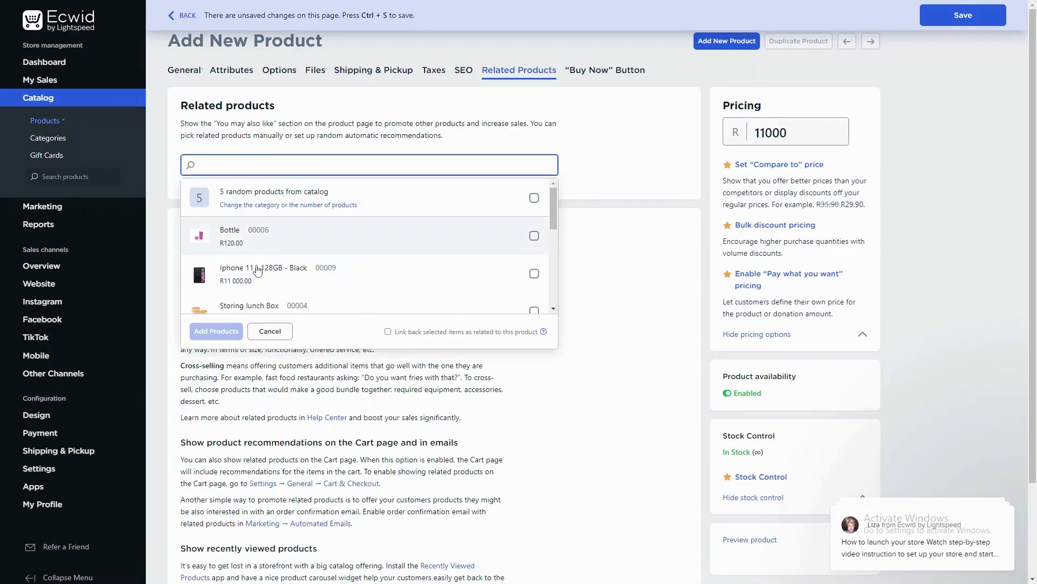
{"action": "left_click", "coordinate": [286, 273]}
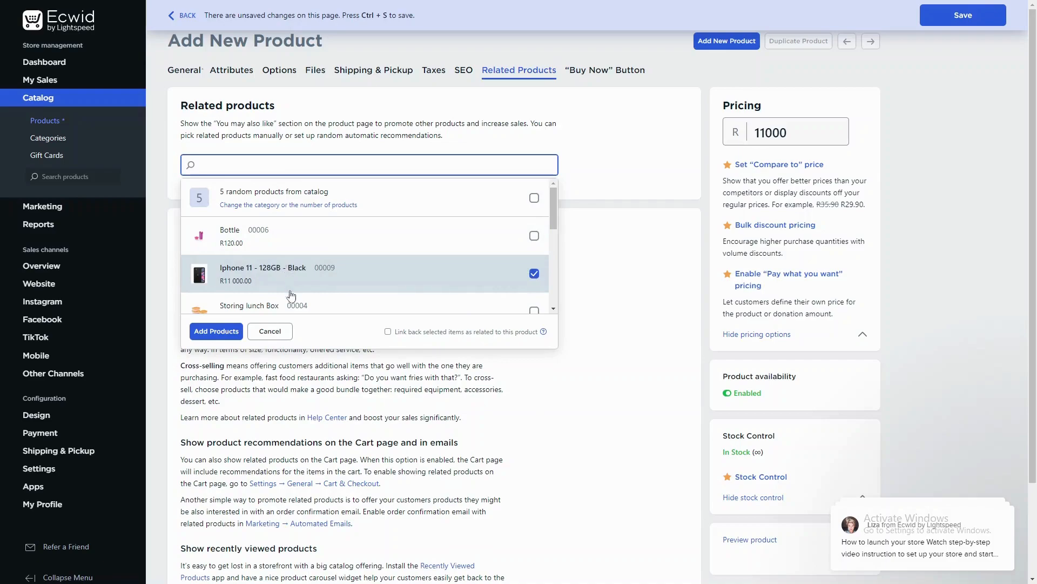
{"action": "left_click", "coordinate": [225, 331]}
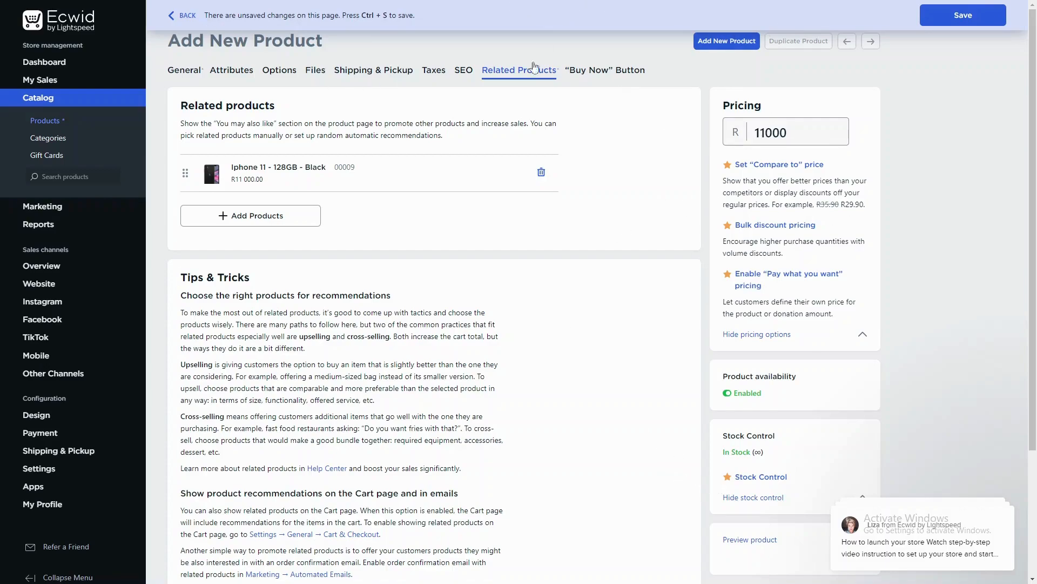
{"action": "left_click", "coordinate": [948, 22]}
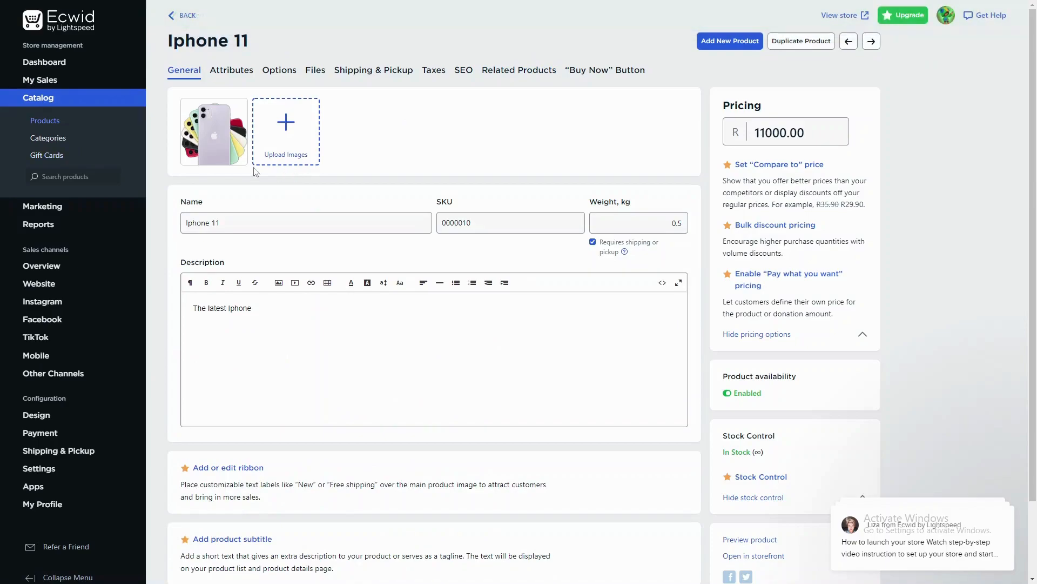
{"action": "left_click", "coordinate": [184, 15]}
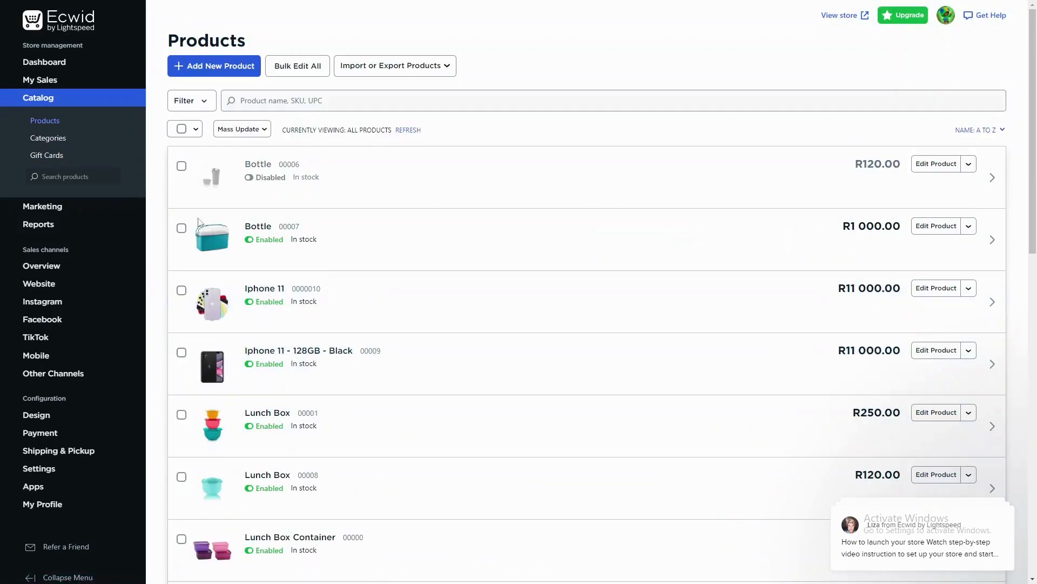
Open the site appearance editor from the Website sales channel and look through the storefront preview.
{"action": "left_click", "coordinate": [44, 270]}
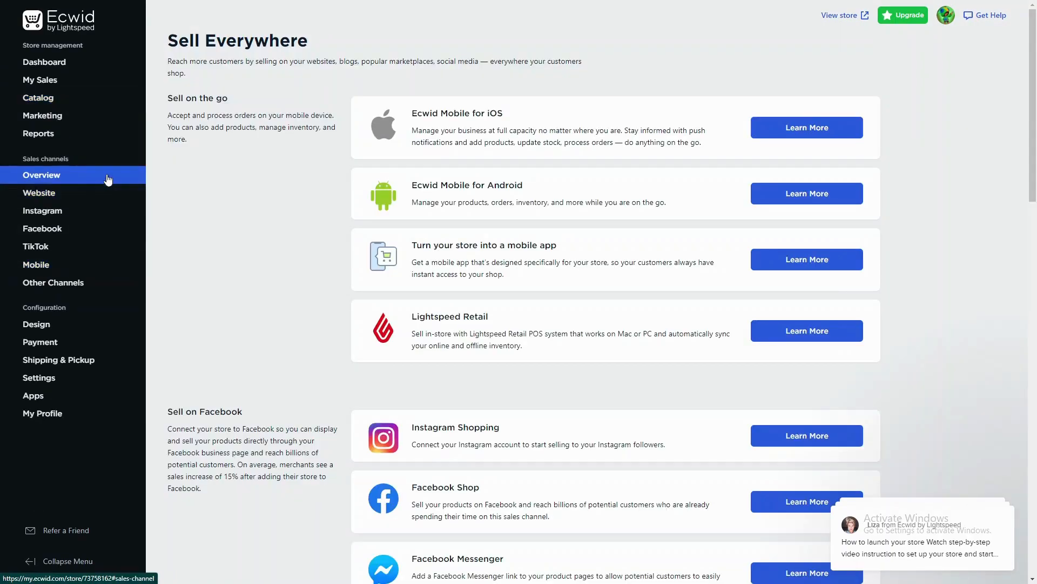
{"action": "left_click", "coordinate": [95, 193]}
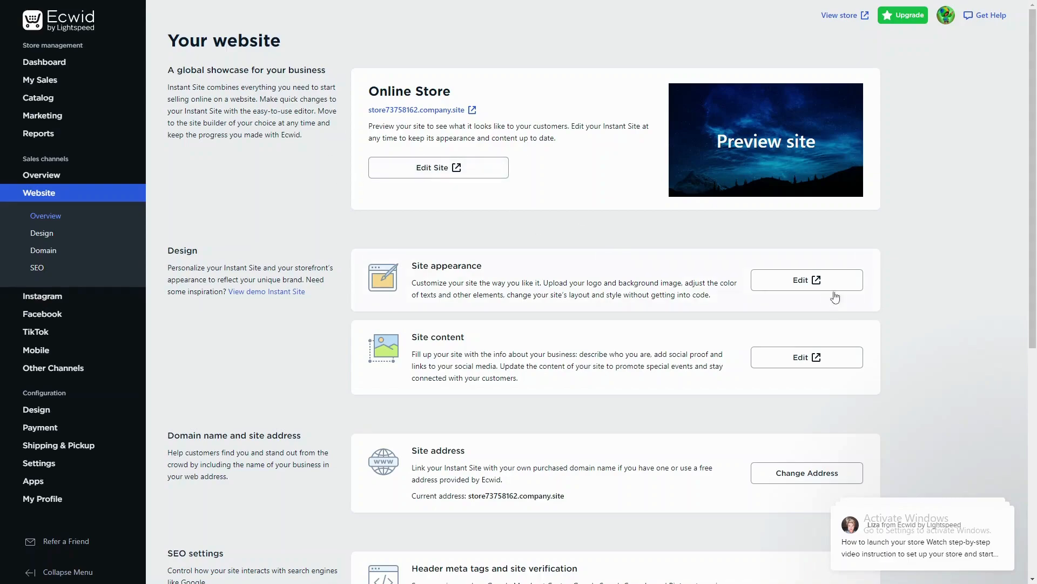
{"action": "left_click", "coordinate": [798, 279]}
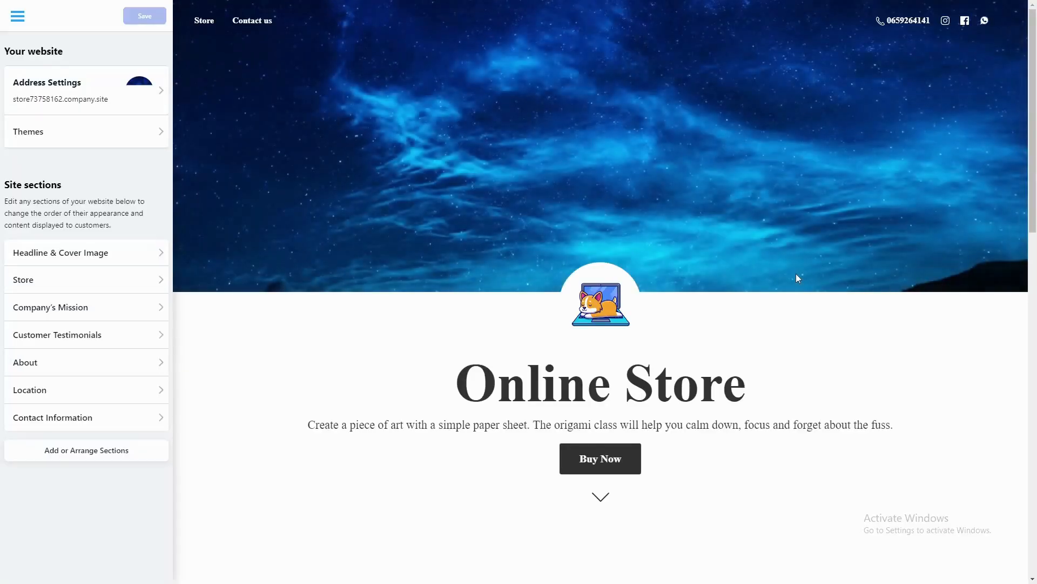
{"action": "scroll", "coordinate": [540, 308], "scroll_direction": "down", "scroll_amount": 4}
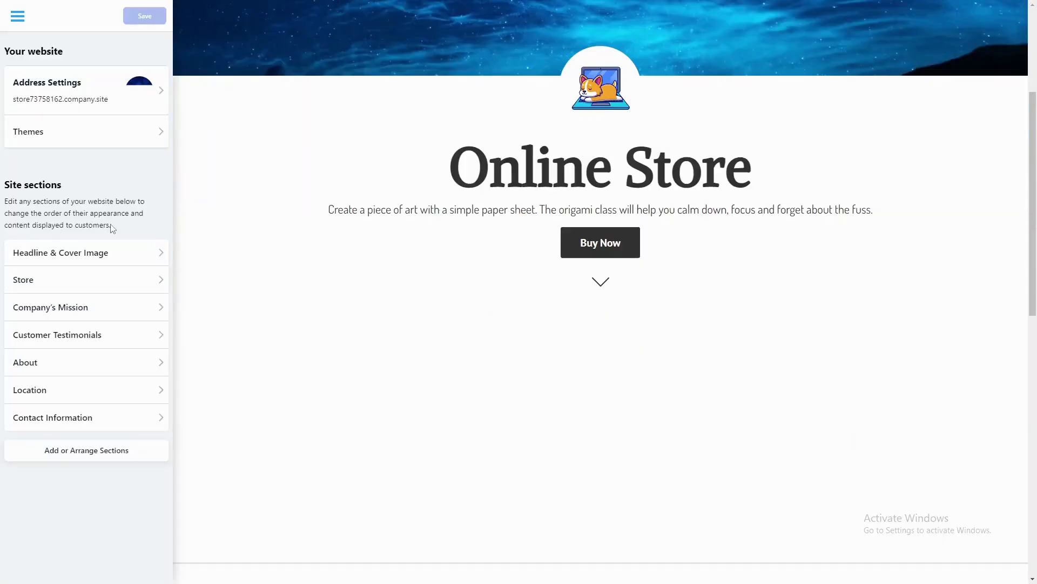
{"action": "scroll", "coordinate": [562, 284], "scroll_direction": "down", "scroll_amount": 4}
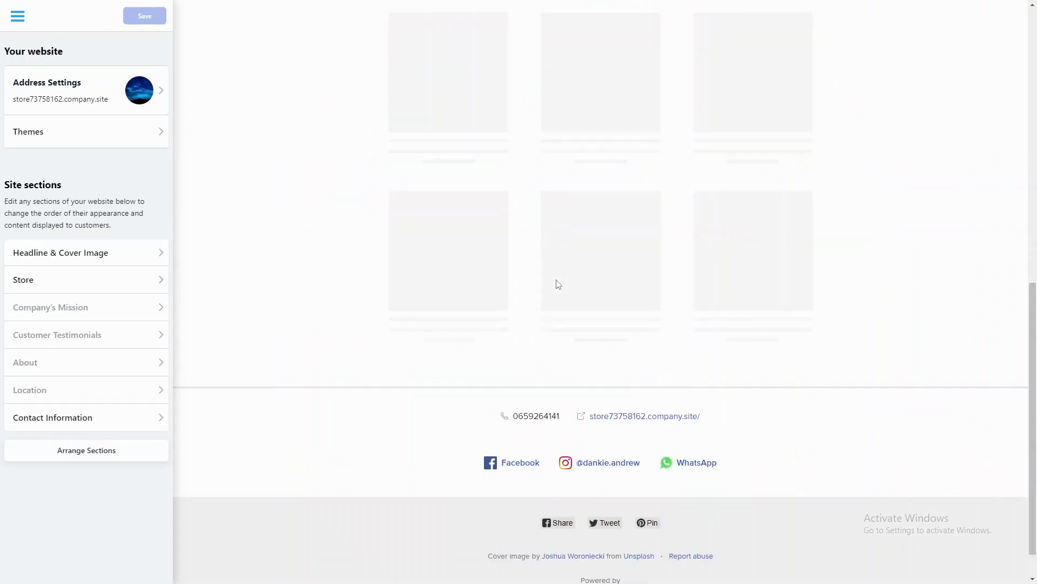
{"action": "scroll", "coordinate": [558, 283], "scroll_direction": "up", "scroll_amount": 1}
{"action": "scroll", "coordinate": [558, 283], "scroll_direction": "up", "scroll_amount": 3}
{"action": "scroll", "coordinate": [557, 285], "scroll_direction": "down", "scroll_amount": 1}
{"action": "scroll", "coordinate": [556, 284], "scroll_direction": "up", "scroll_amount": 1}
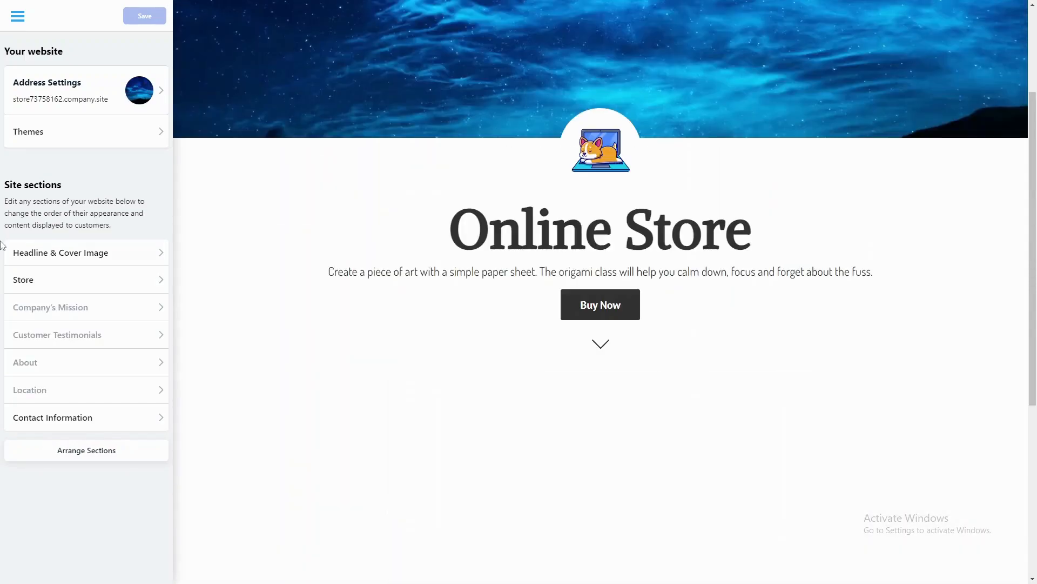
Change the headline of the Headline & Cover Image section to "Iphone Store".
{"action": "left_click", "coordinate": [81, 252]}
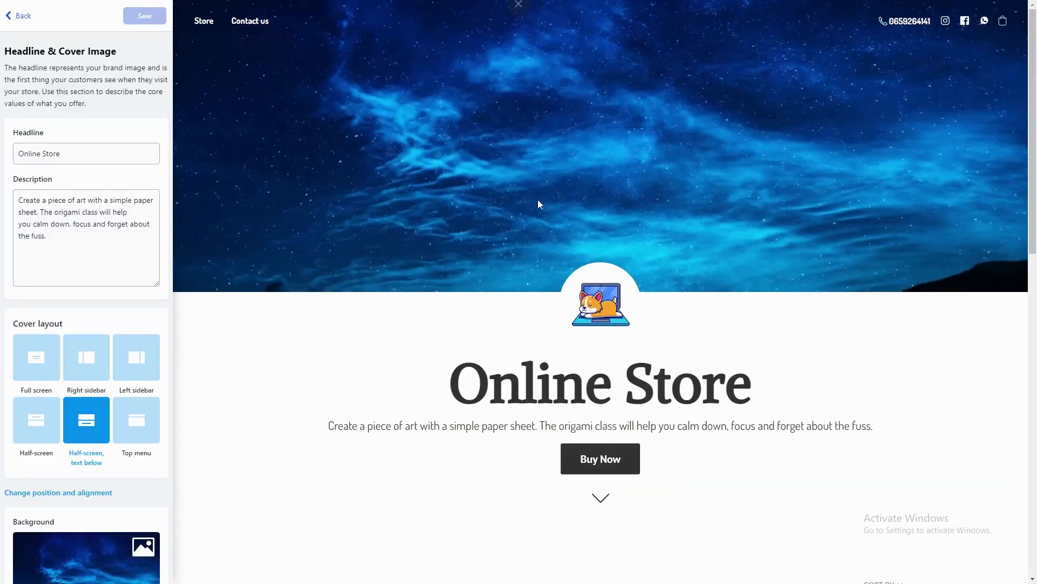
{"action": "left_click", "coordinate": [39, 204]}
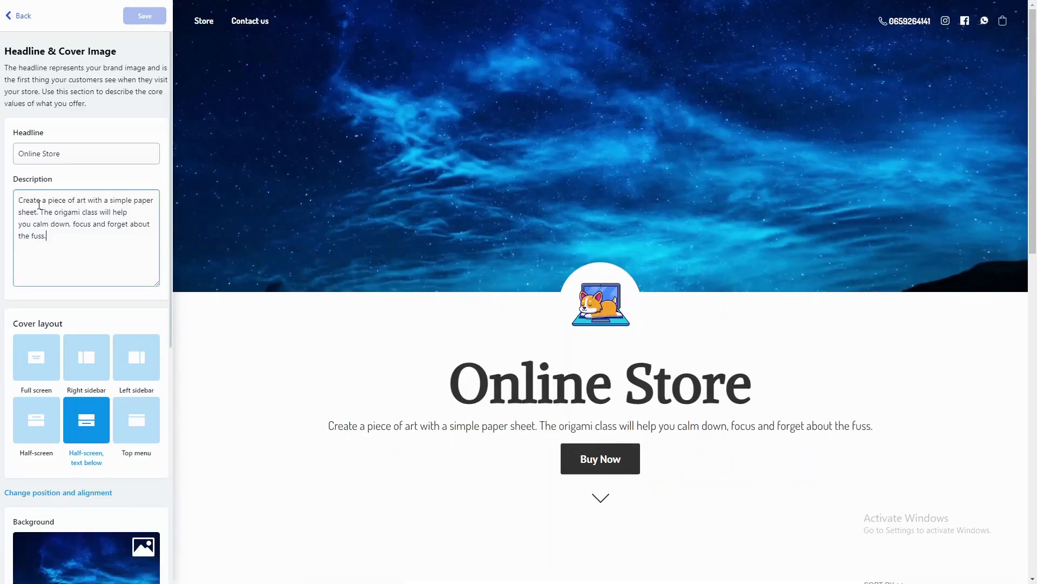
{"action": "left_click_drag", "start_coordinate": [109, 224], "coordinate": [394, 425]}
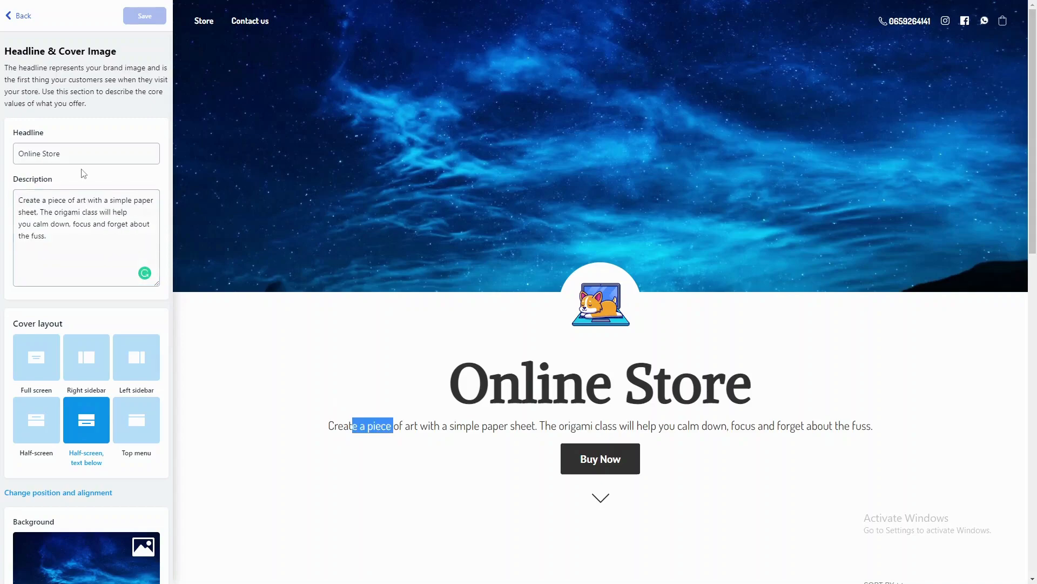
{"action": "left_click", "coordinate": [44, 153]}
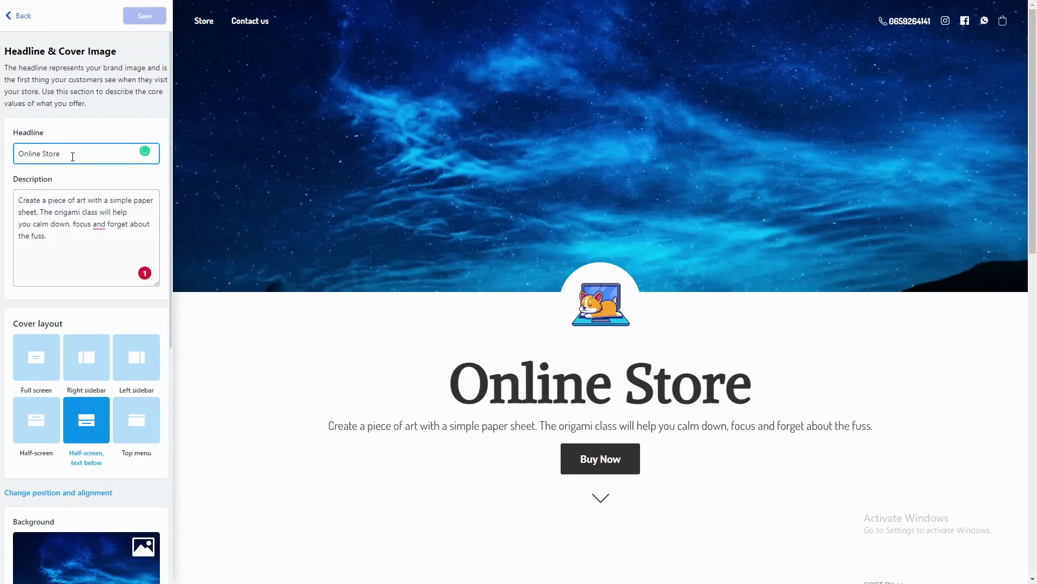
{"action": "key", "text": "BackSpace"}
{"action": "key", "text": "ctrl+BackSpace"}
{"action": "type", "text": "Iphonr"}
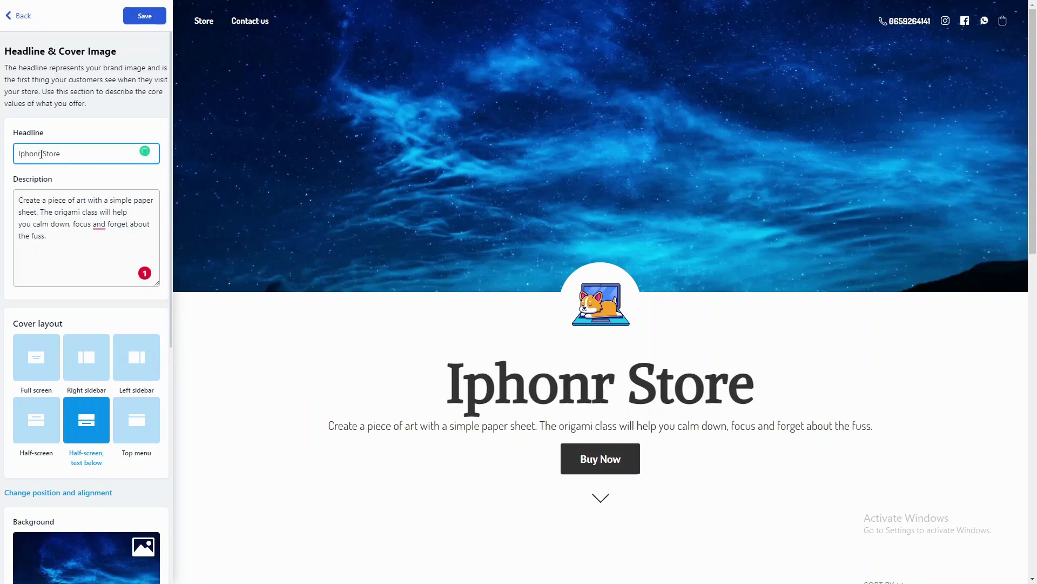
{"action": "key", "text": "BackSpace"}
{"action": "key", "text": "BackSpace"}
{"action": "type", "text": "e"}
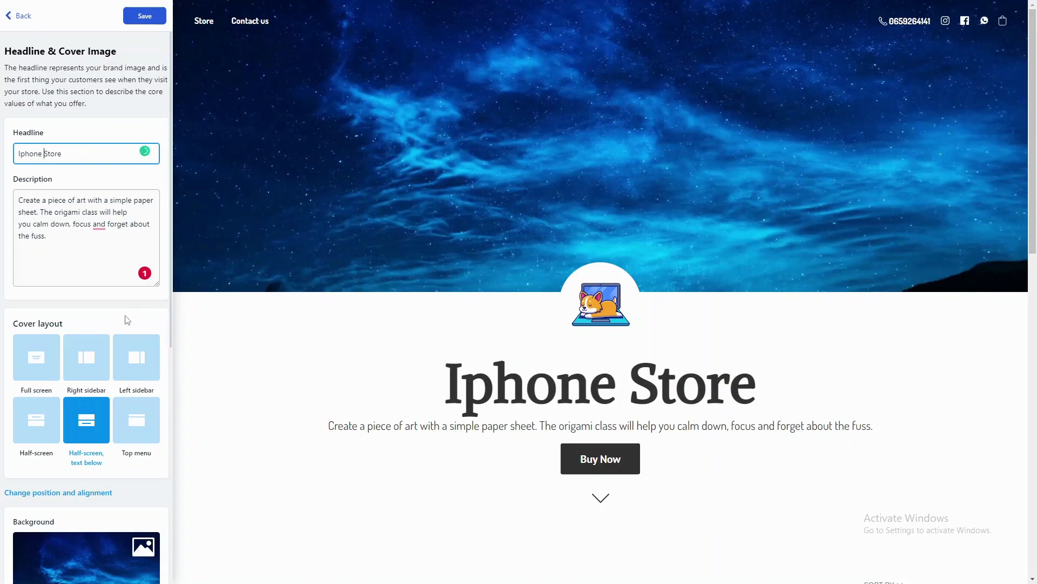
Try the Full screen, Right sidebar, Left sidebar and Top menu cover layouts, and return to "Half-screen, text below".
{"action": "scroll", "coordinate": [127, 318], "scroll_direction": "down", "scroll_amount": 4}
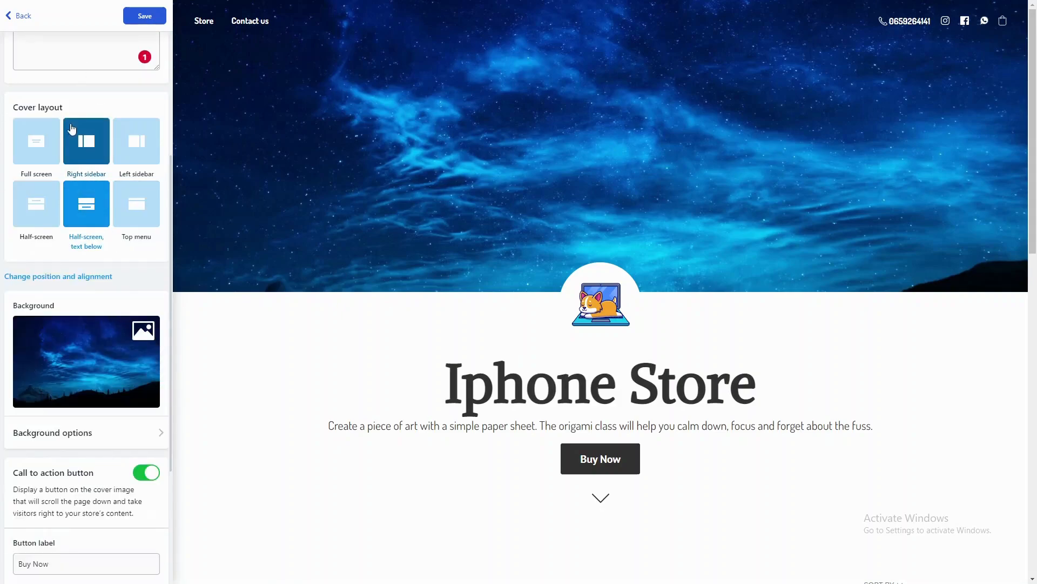
{"action": "left_click", "coordinate": [38, 140]}
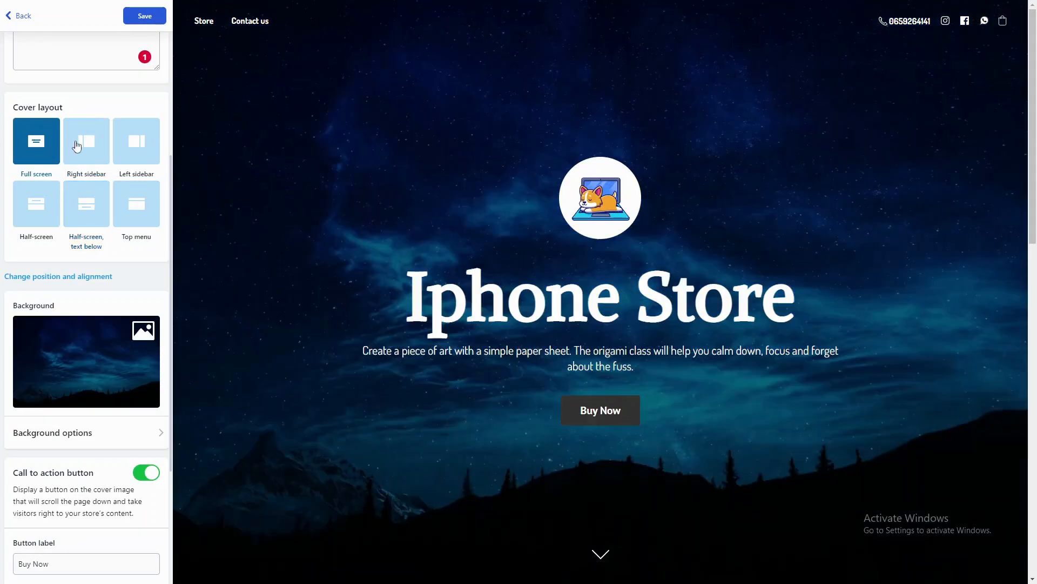
{"action": "left_click", "coordinate": [87, 146]}
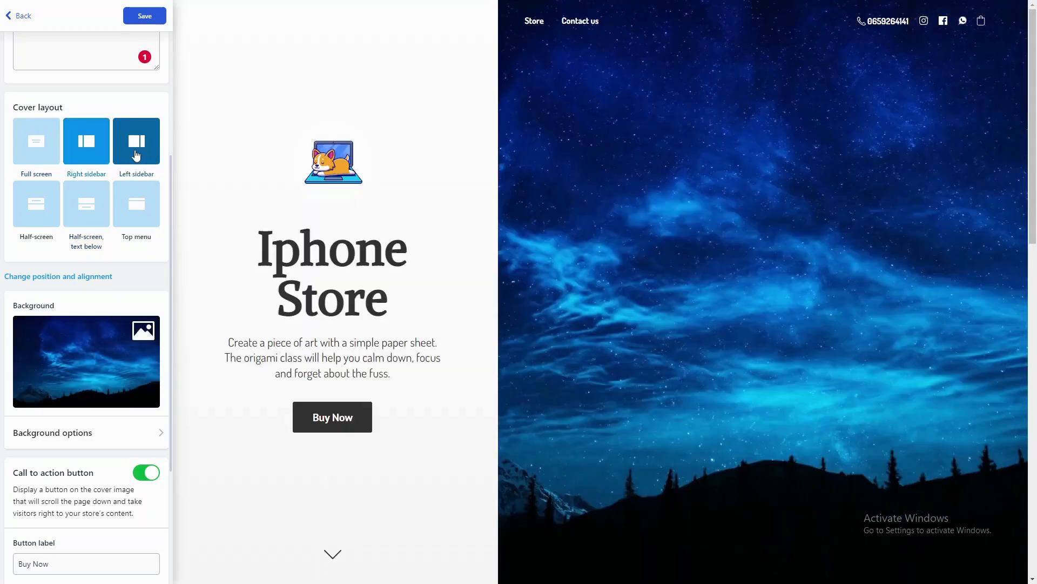
{"action": "left_click", "coordinate": [136, 155]}
{"action": "left_click", "coordinate": [137, 201]}
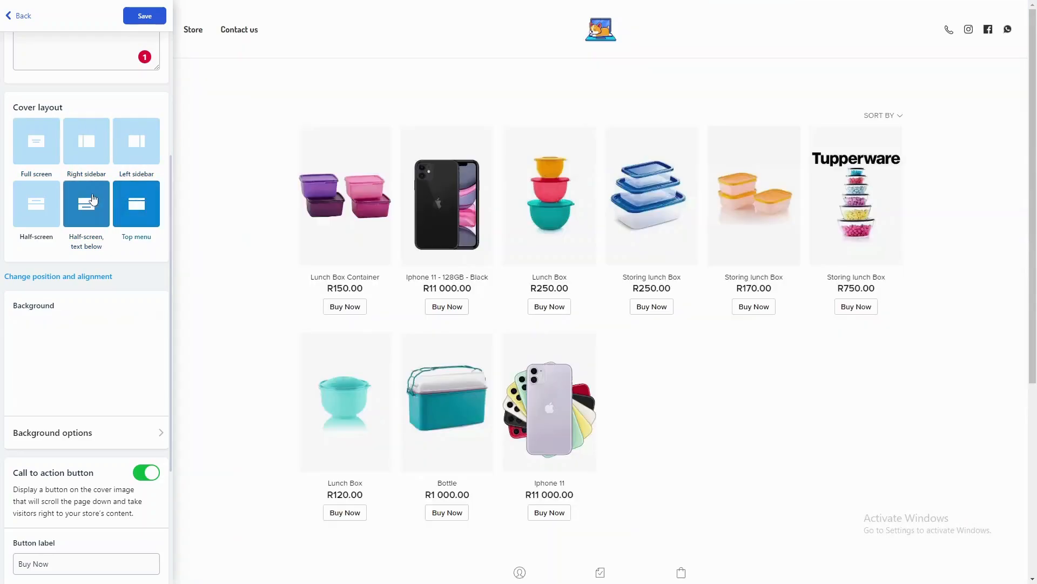
{"action": "left_click", "coordinate": [93, 200]}
Replace the cover background image with the blue snowy mountain range photo from the free stock gallery.
{"action": "scroll", "coordinate": [82, 214], "scroll_direction": "down", "scroll_amount": 2}
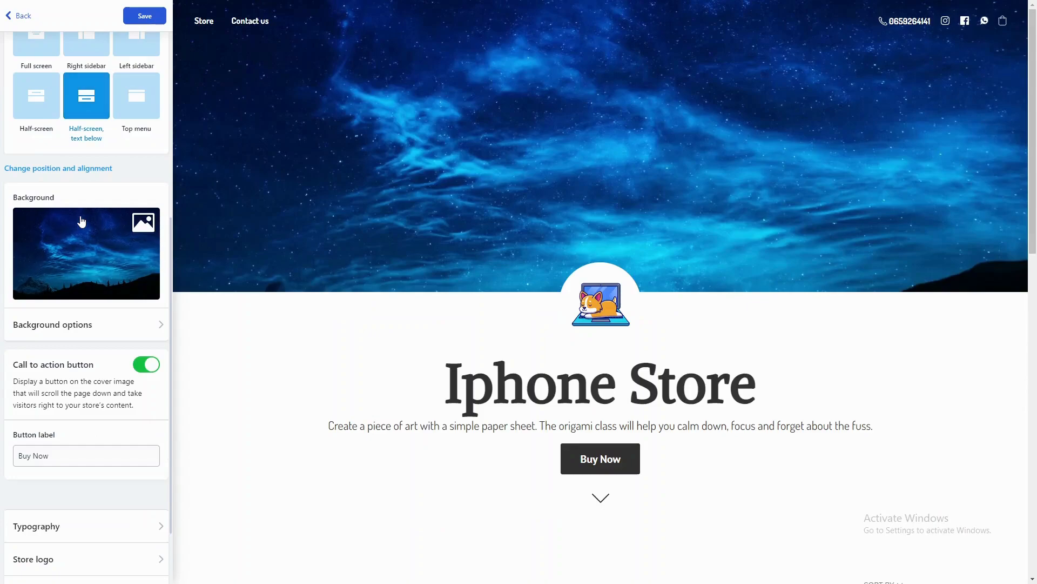
{"action": "left_click", "coordinate": [143, 229]}
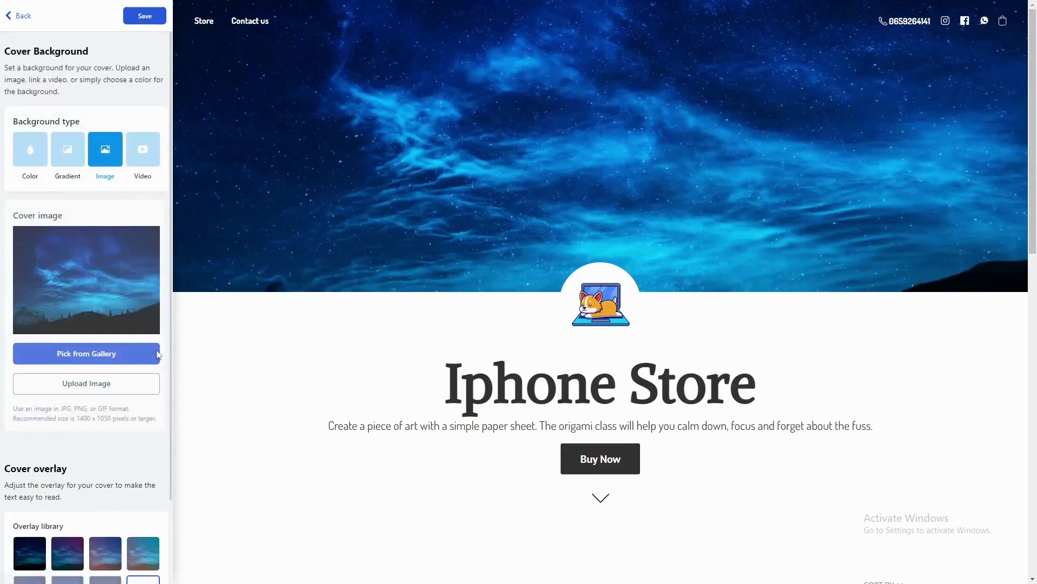
{"action": "left_click", "coordinate": [93, 356]}
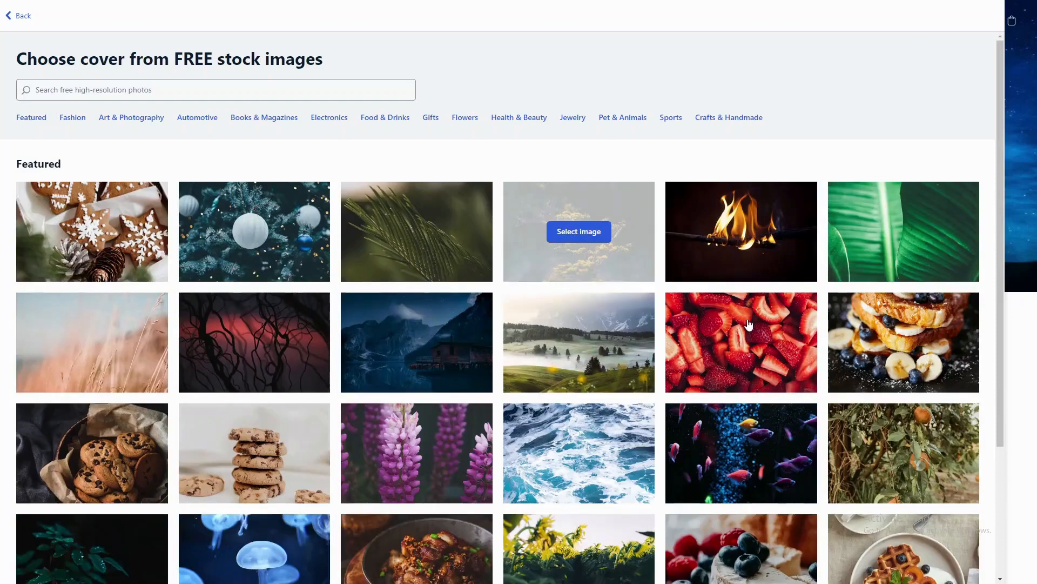
{"action": "mouse_move", "coordinate": [740, 333]}
{"action": "scroll", "coordinate": [578, 324], "scroll_direction": "down", "scroll_amount": 3}
{"action": "scroll", "coordinate": [302, 330], "scroll_direction": "down", "scroll_amount": 4}
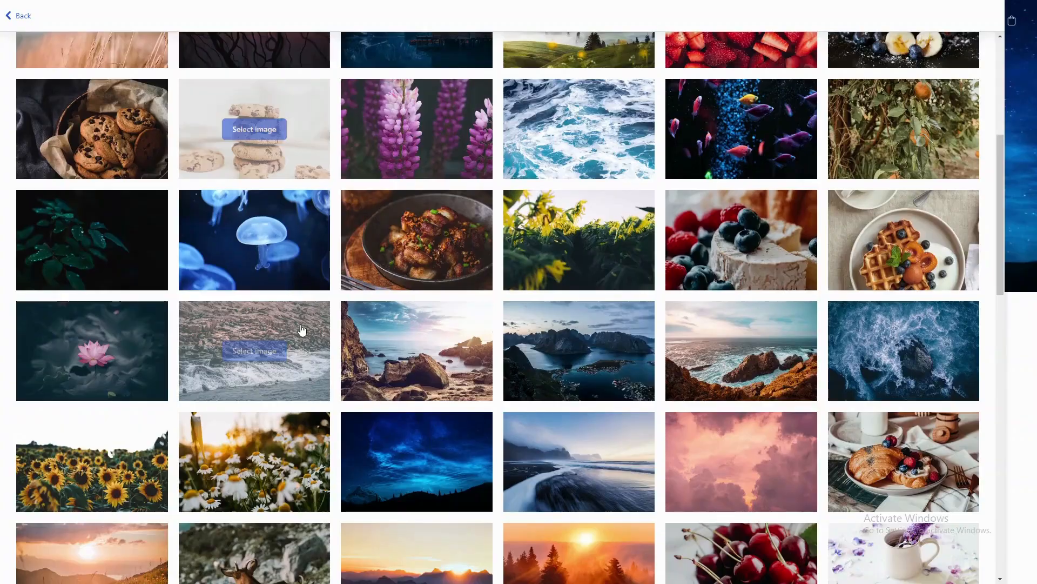
{"action": "scroll", "coordinate": [540, 410], "scroll_direction": "down", "scroll_amount": 3}
{"action": "scroll", "coordinate": [538, 394], "scroll_direction": "down", "scroll_amount": 8}
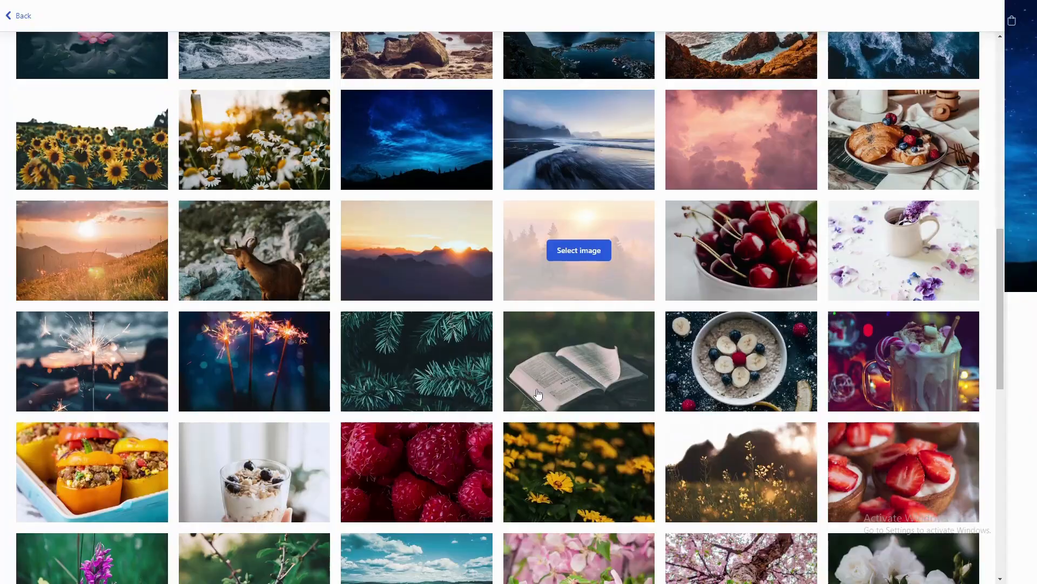
{"action": "scroll", "coordinate": [538, 394], "scroll_direction": "up", "scroll_amount": 3}
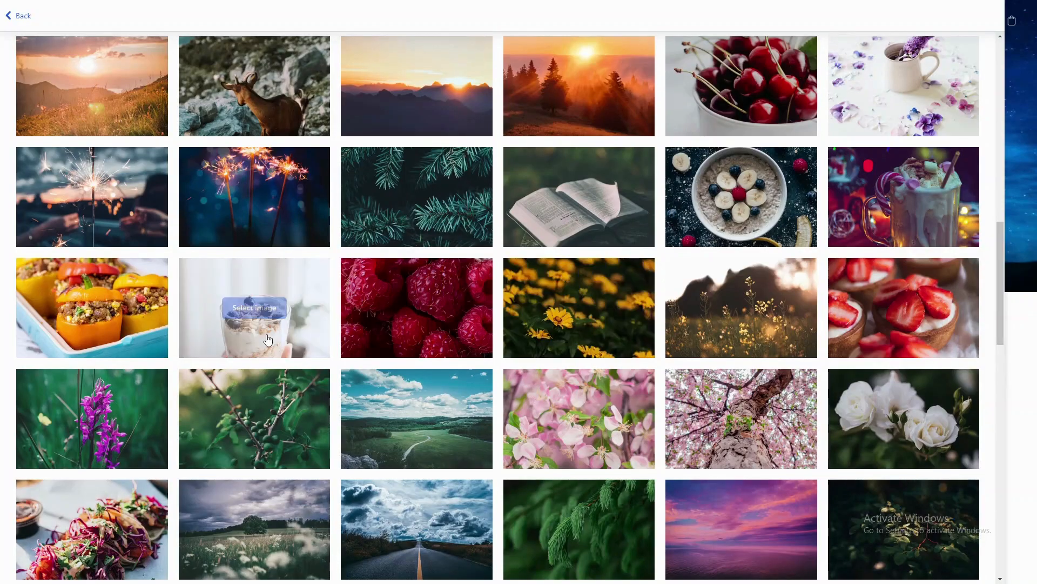
{"action": "scroll", "coordinate": [597, 376], "scroll_direction": "down", "scroll_amount": 4}
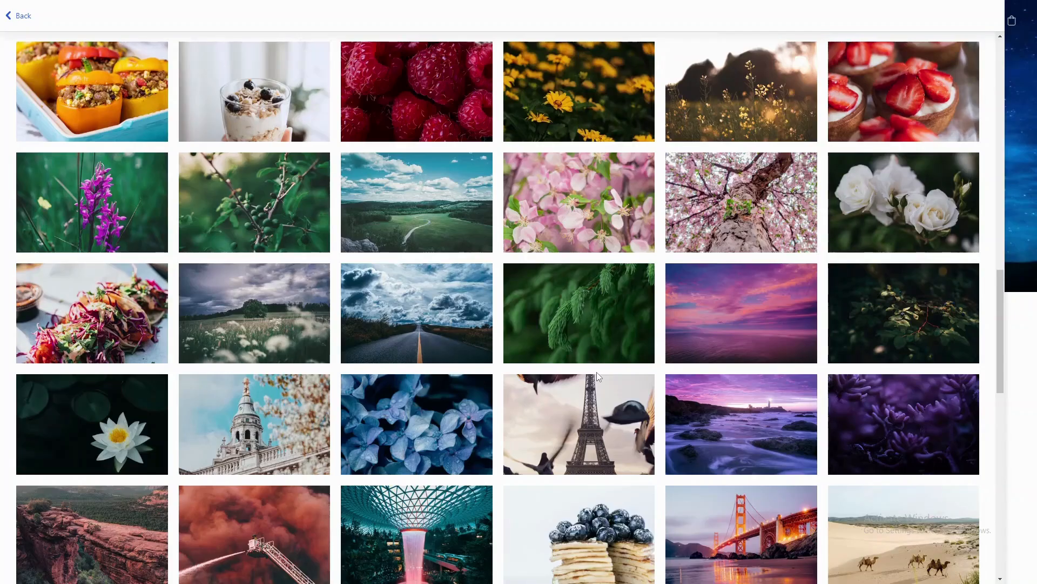
{"action": "scroll", "coordinate": [596, 373], "scroll_direction": "down", "scroll_amount": 5}
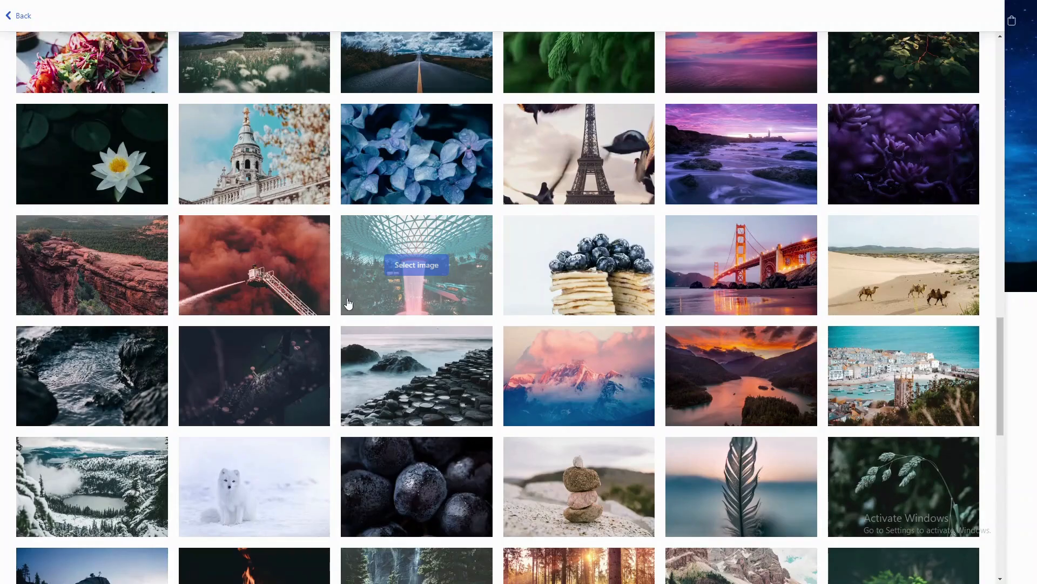
{"action": "scroll", "coordinate": [423, 347], "scroll_direction": "down", "scroll_amount": 9}
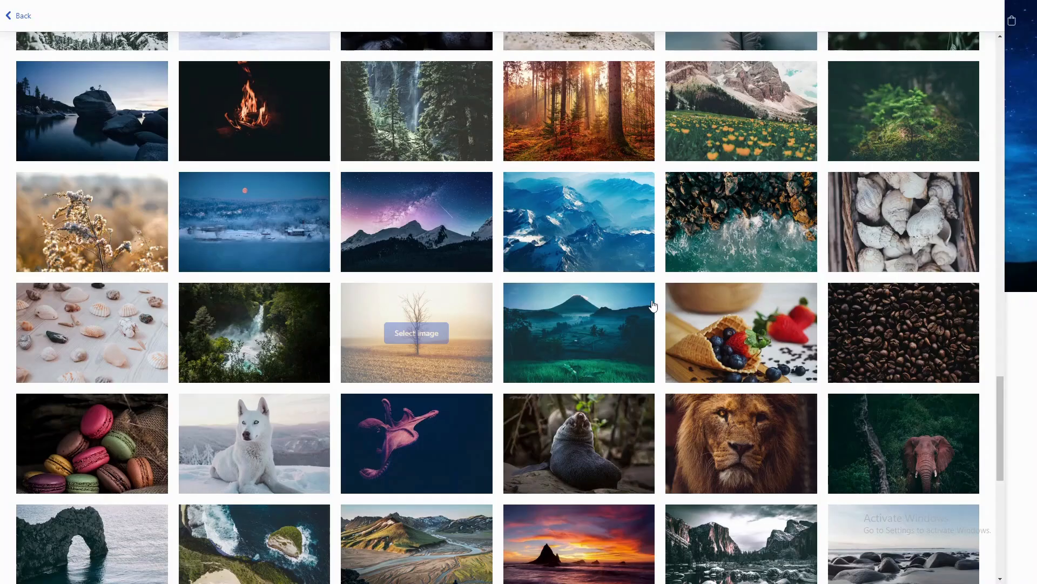
{"action": "left_click", "coordinate": [652, 306]}
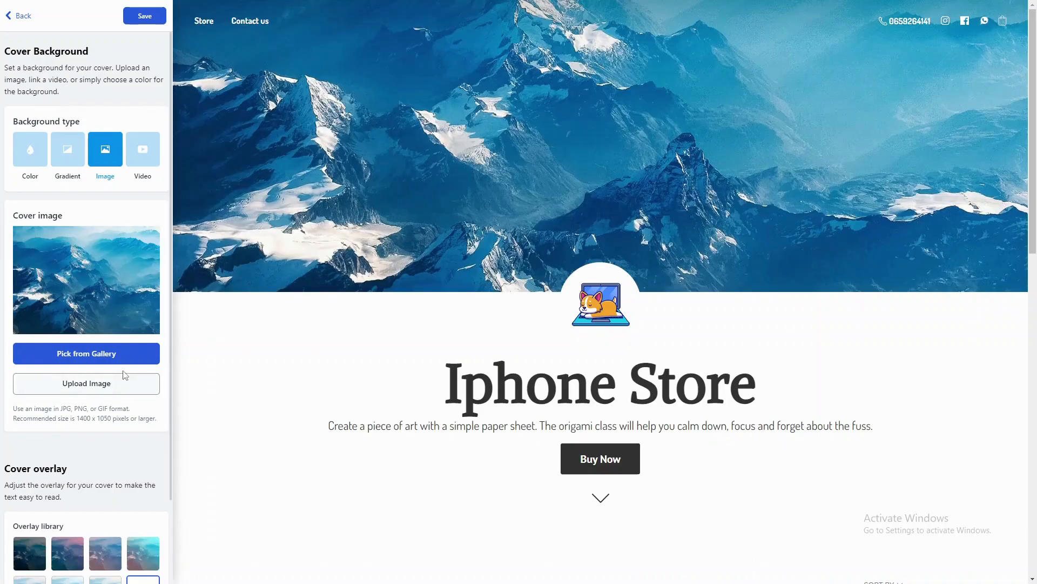
Try several library overlays on the cover image, and set the cover back to no overlay.
{"action": "scroll", "coordinate": [125, 374], "scroll_direction": "down", "scroll_amount": 2}
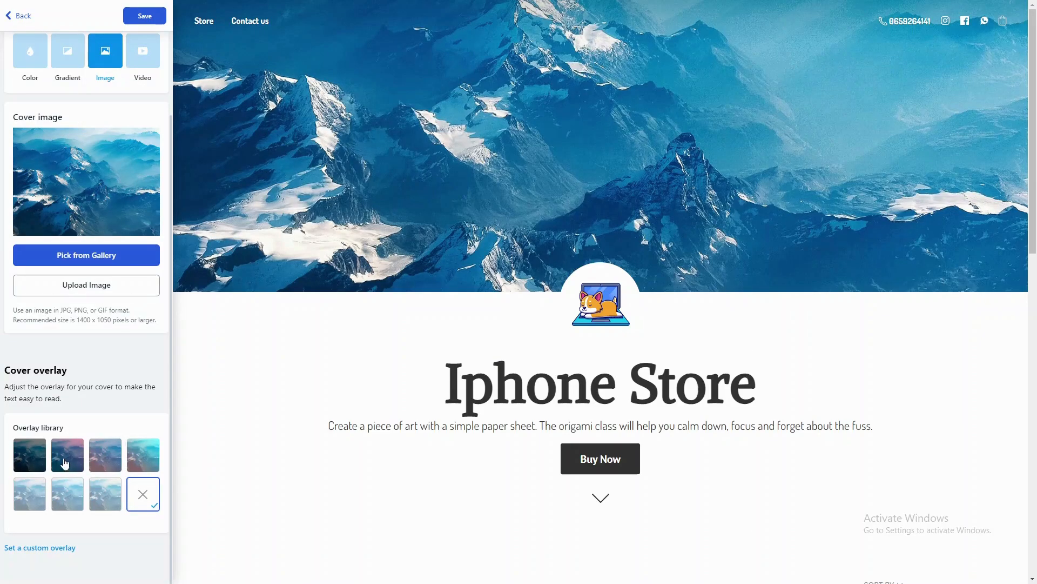
{"action": "left_click", "coordinate": [29, 457]}
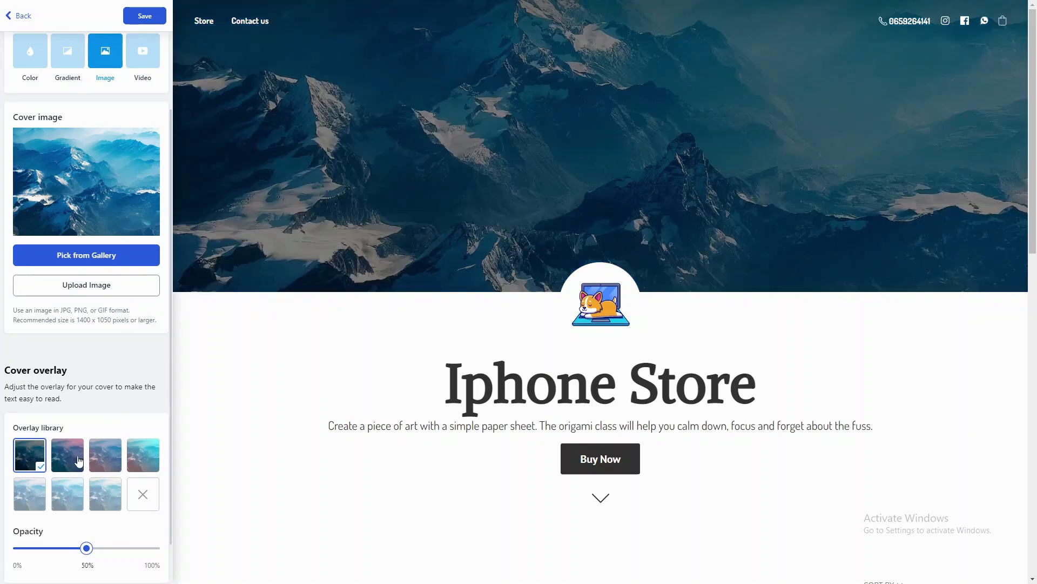
{"action": "left_click", "coordinate": [143, 455]}
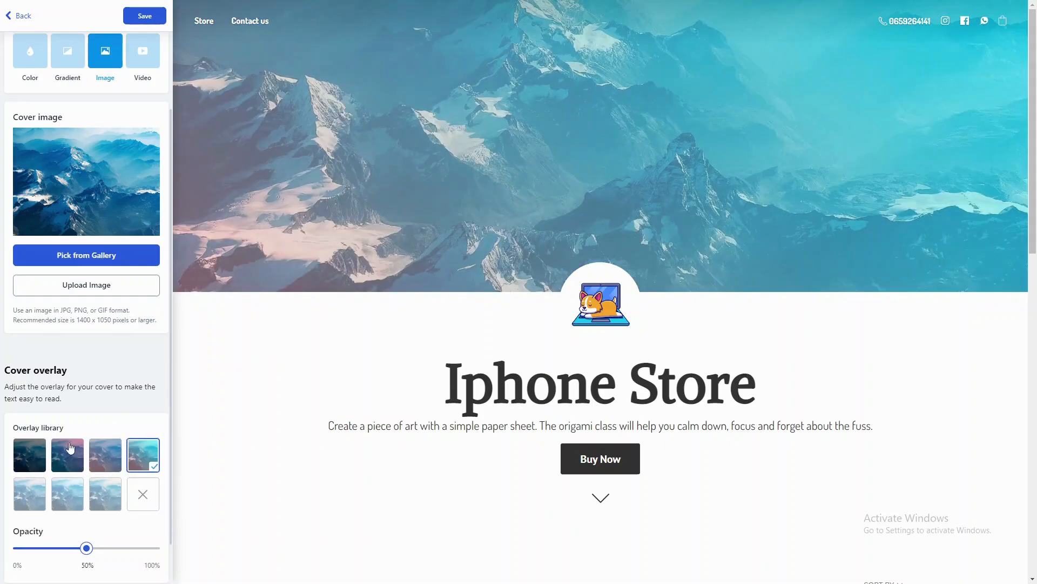
{"action": "left_click", "coordinate": [70, 447]}
{"action": "left_click", "coordinate": [143, 494]}
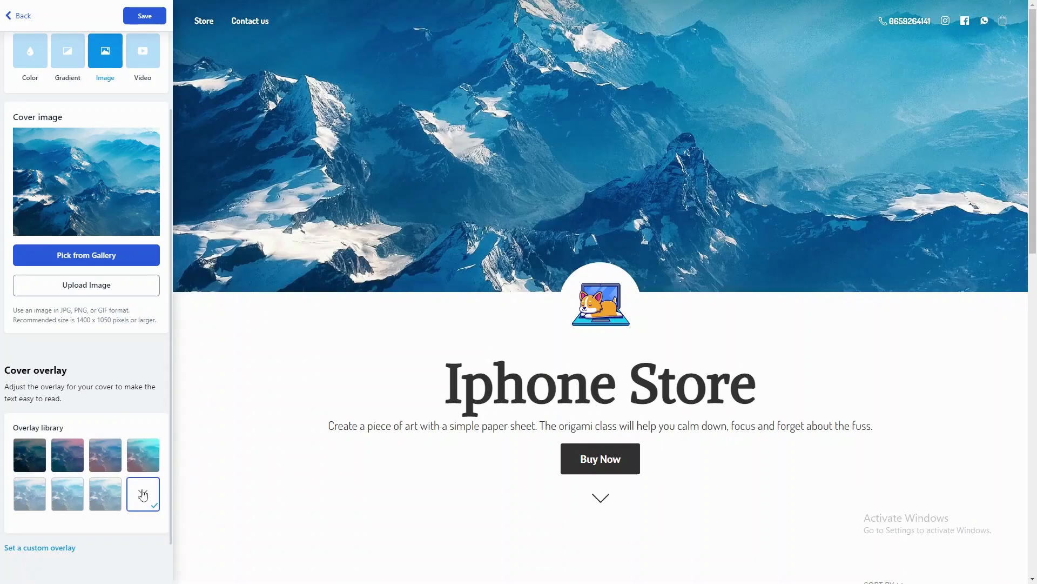
Save the website changes and return to the Headline & Cover Image settings.
{"action": "scroll", "coordinate": [140, 112], "scroll_direction": "up", "scroll_amount": 2}
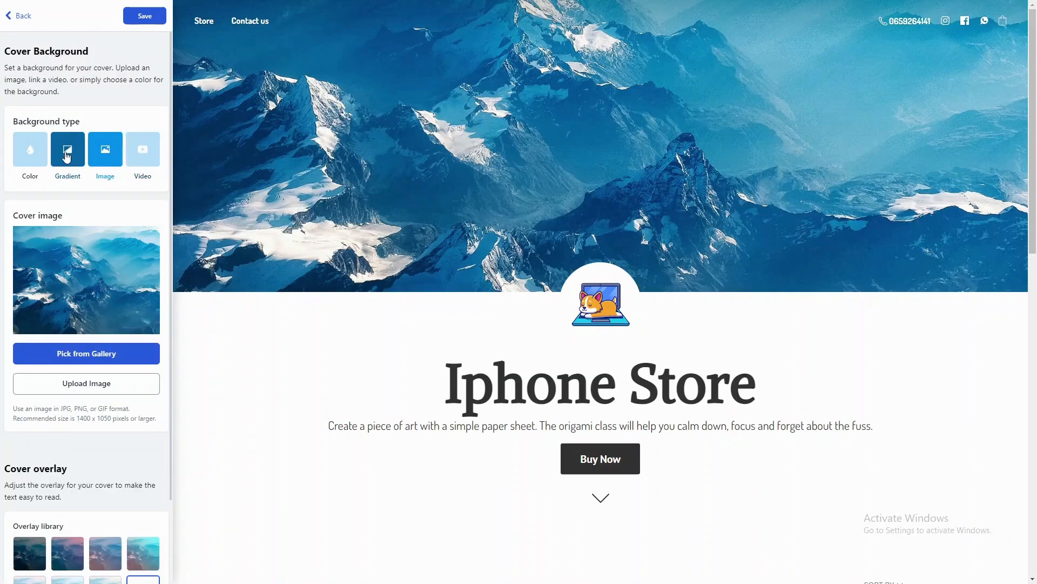
{"action": "left_click", "coordinate": [150, 21]}
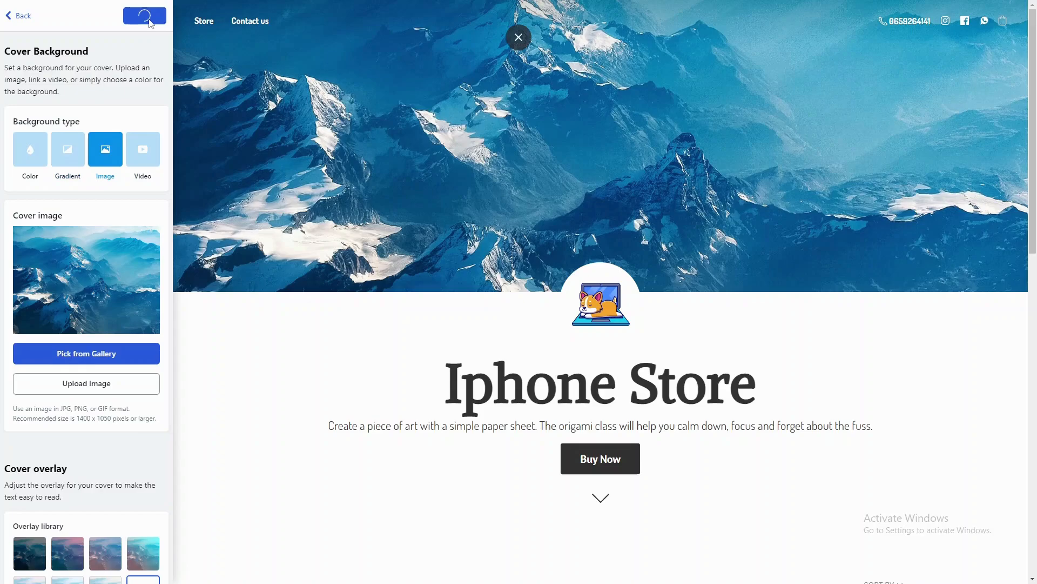
{"action": "left_click", "coordinate": [12, 17]}
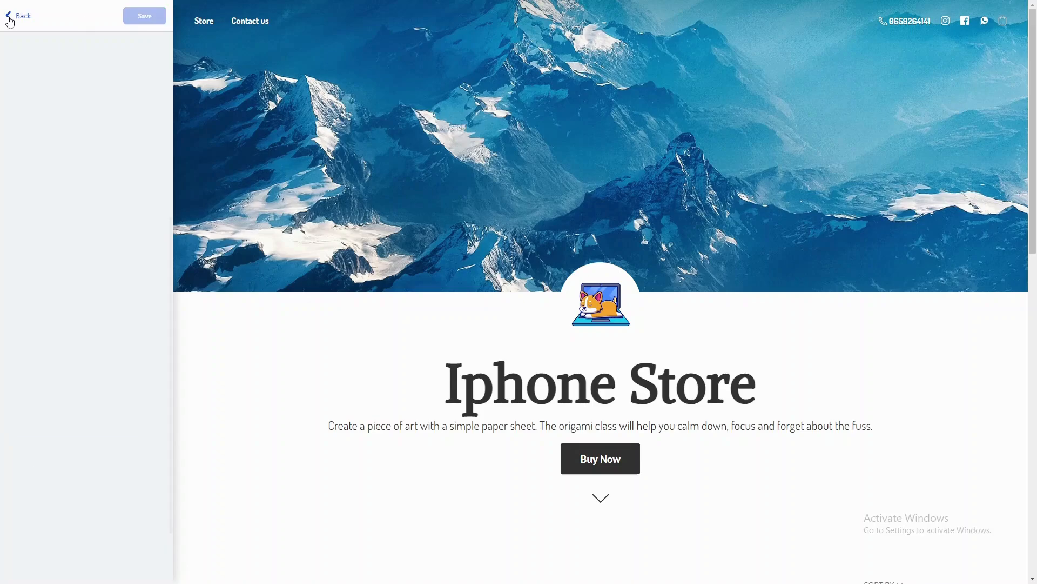
{"action": "scroll", "coordinate": [62, 270], "scroll_direction": "up", "scroll_amount": 2}
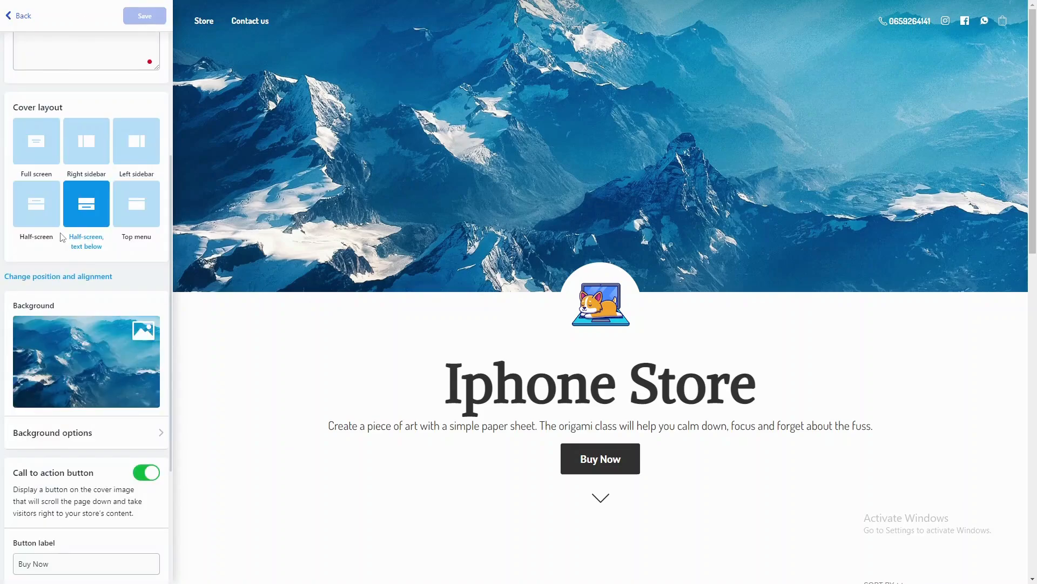
{"action": "scroll", "coordinate": [61, 235], "scroll_direction": "down", "scroll_amount": 4}
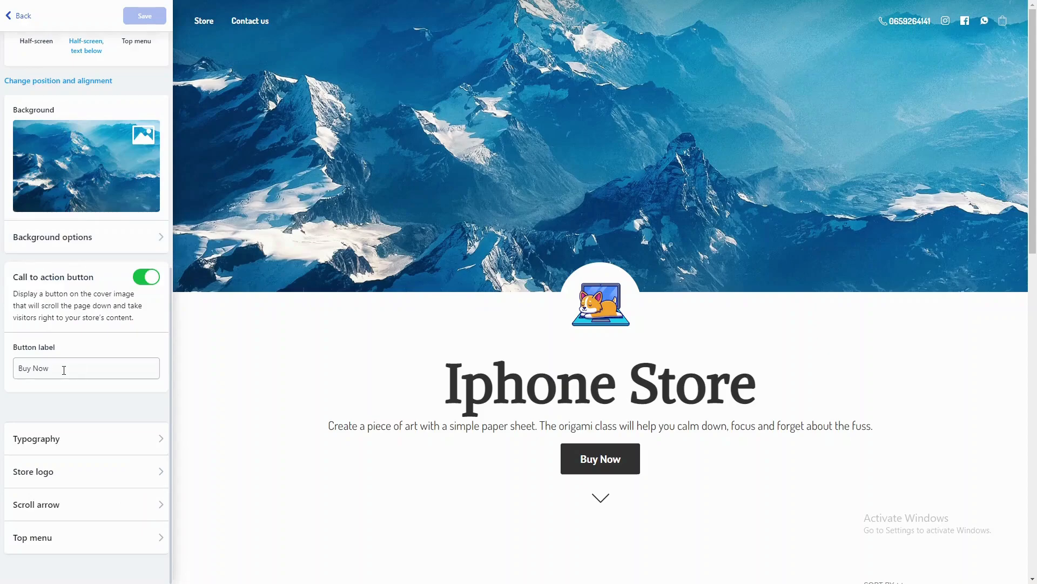
Change the cover's call-to-action button label to "Learn More".
{"action": "left_click_drag", "start_coordinate": [63, 370], "coordinate": [3, 378]}
{"action": "type", "text": "Learn"}
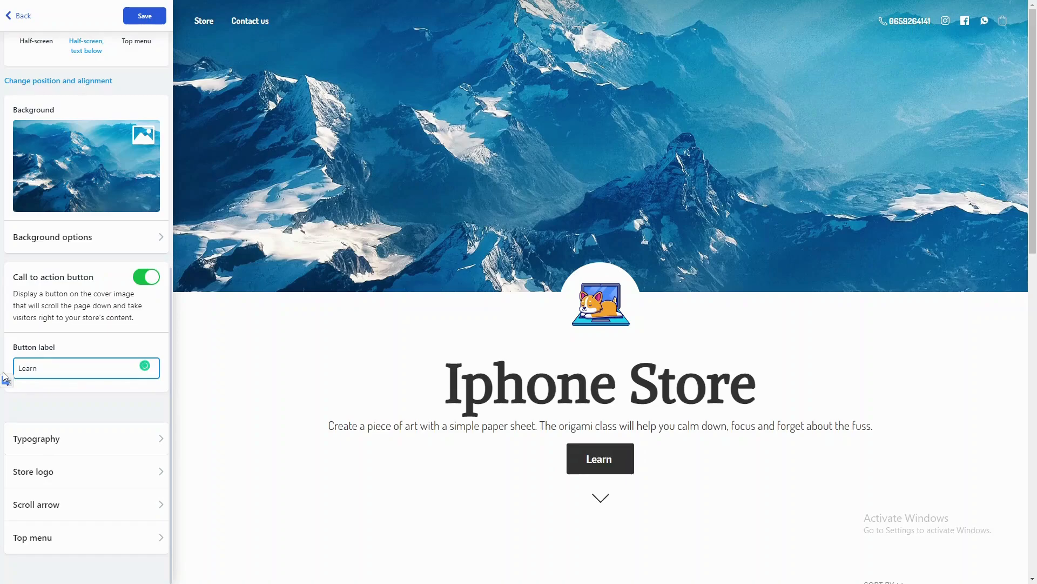
{"action": "type", "text": " More"}
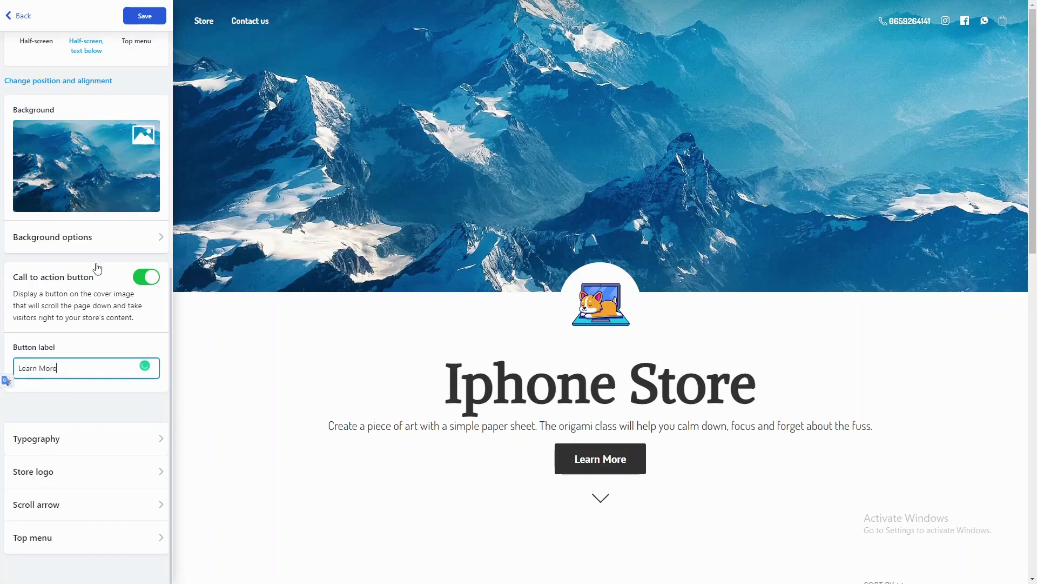
Set the headline's font family to Source Sans Pro in the typography settings.
{"action": "left_click", "coordinate": [129, 438]}
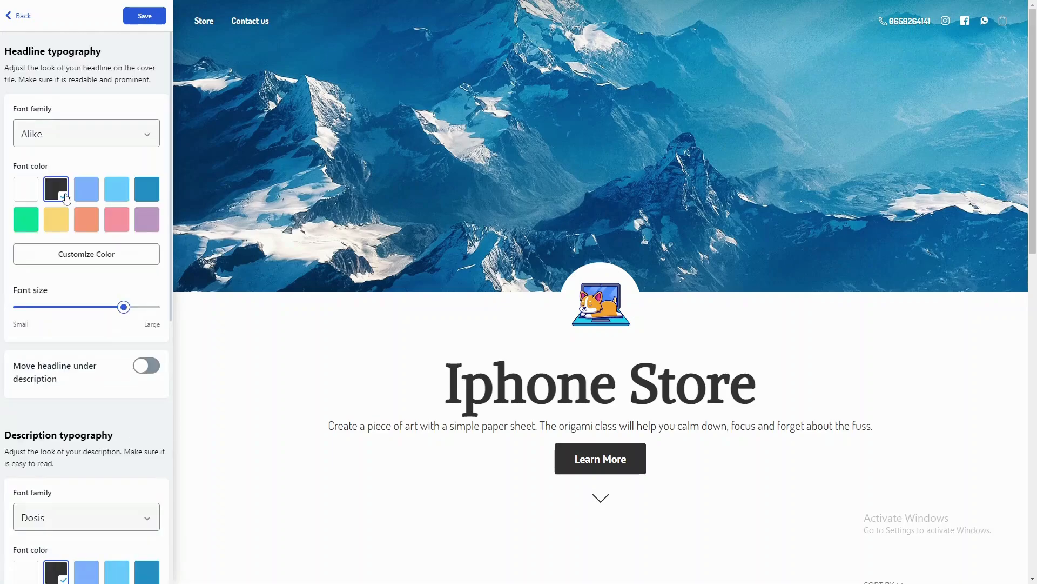
{"action": "left_click", "coordinate": [71, 131]}
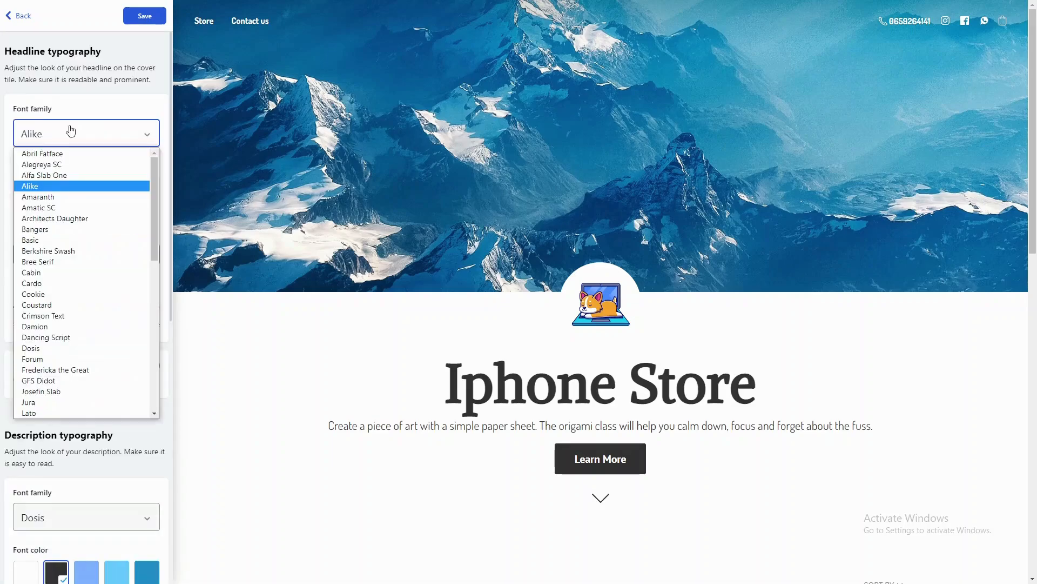
{"action": "left_click", "coordinate": [258, 247]}
{"action": "left_click", "coordinate": [72, 135]}
{"action": "scroll", "coordinate": [76, 283], "scroll_direction": "down", "scroll_amount": 7}
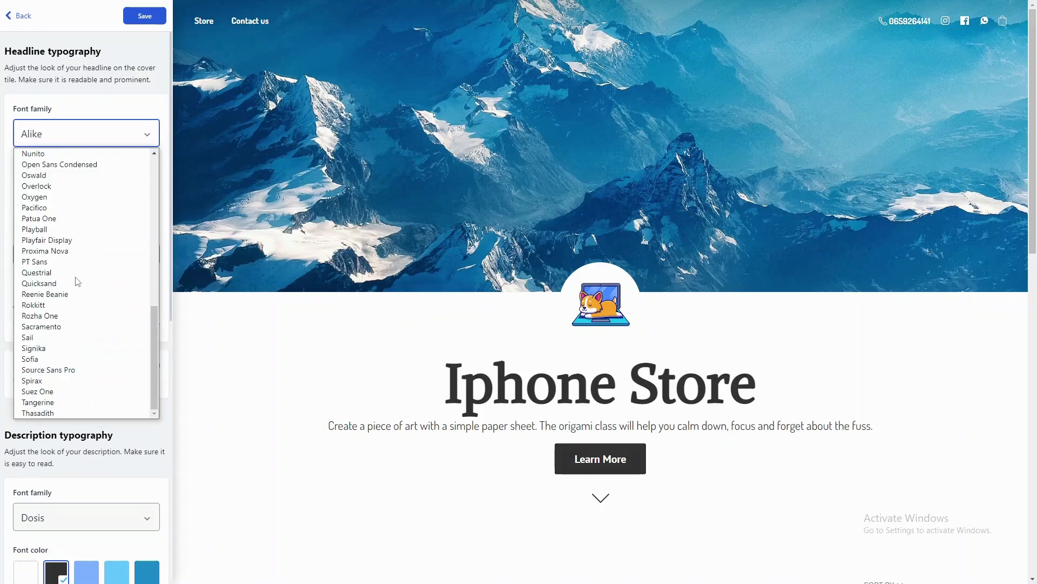
{"action": "left_click", "coordinate": [95, 373]}
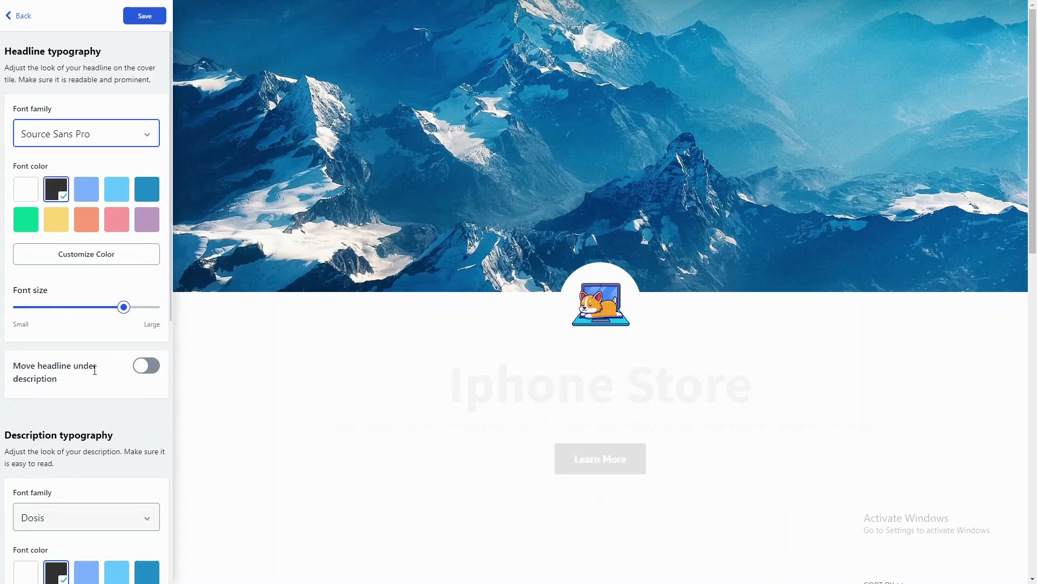
{"action": "left_click_drag", "start_coordinate": [714, 399], "coordinate": [466, 387]}
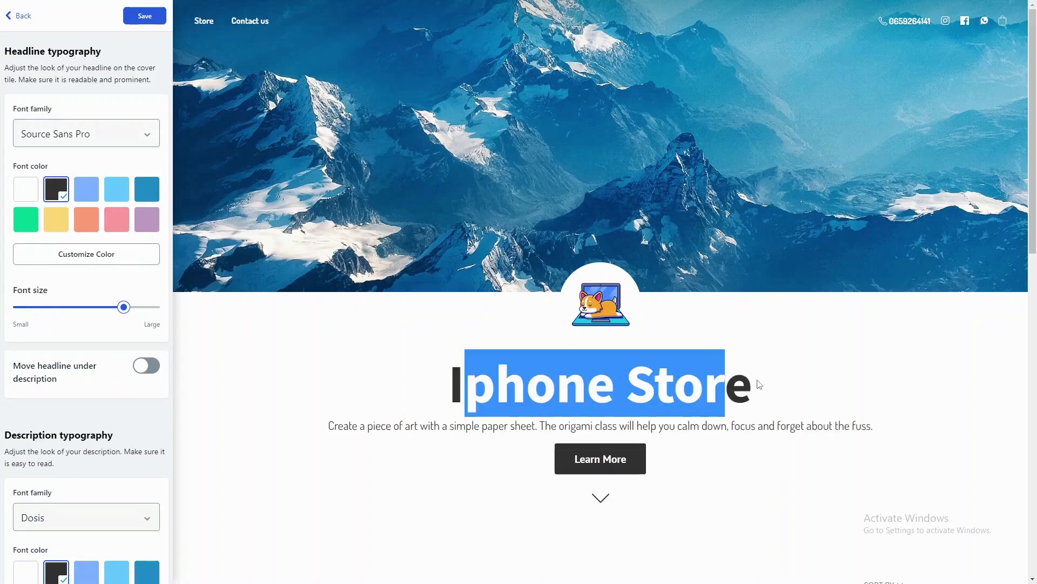
{"action": "left_click_drag", "start_coordinate": [760, 384], "coordinate": [760, 384]}
{"action": "left_click", "coordinate": [424, 372]}
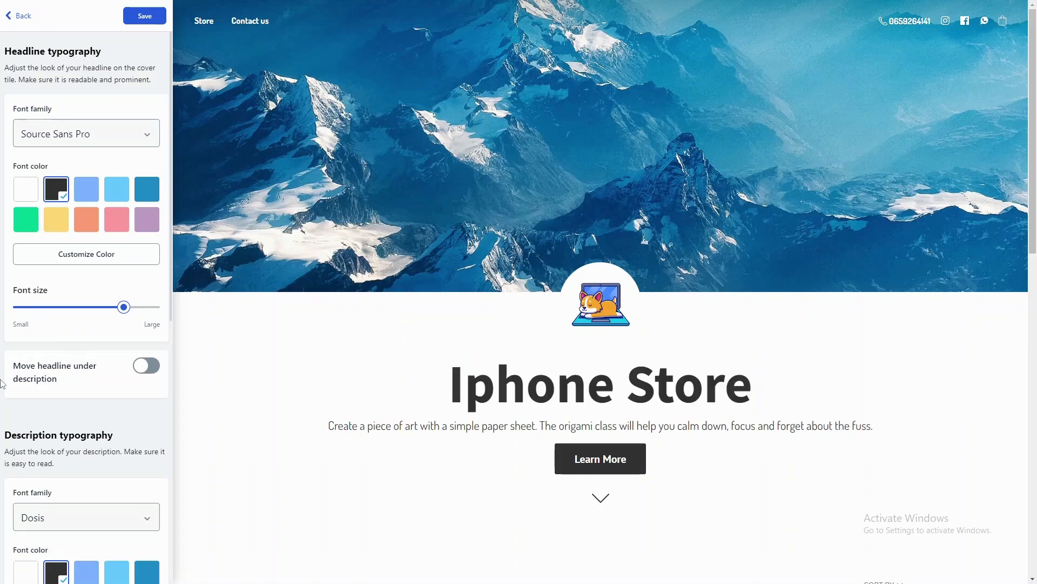
Look over the description and button typography settings and the headline's custom colour picker.
{"action": "scroll", "coordinate": [55, 279], "scroll_direction": "down", "scroll_amount": 9}
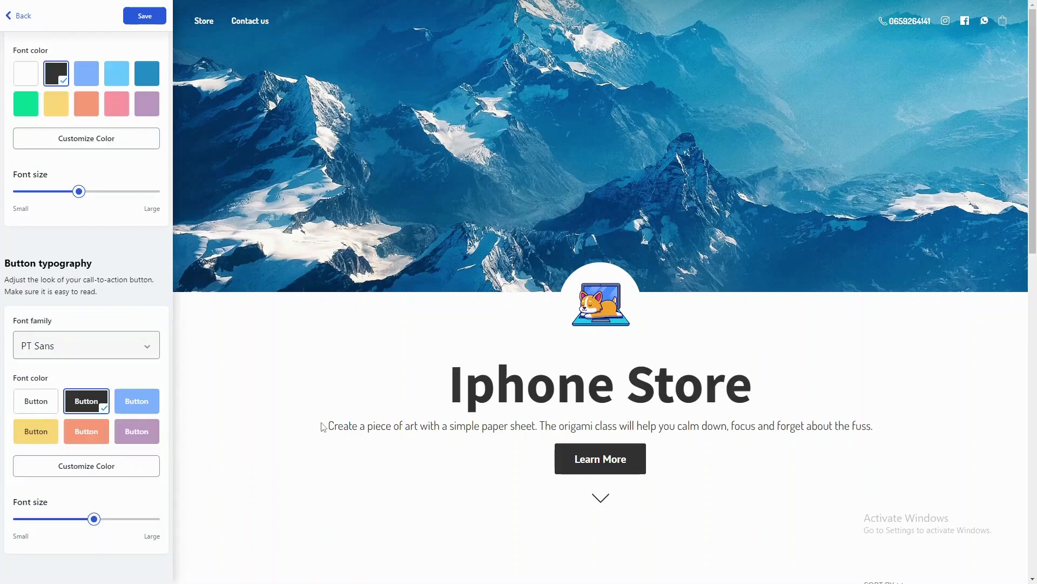
{"action": "scroll", "coordinate": [102, 463], "scroll_direction": "up", "scroll_amount": 6}
{"action": "scroll", "coordinate": [100, 474], "scroll_direction": "up", "scroll_amount": 3}
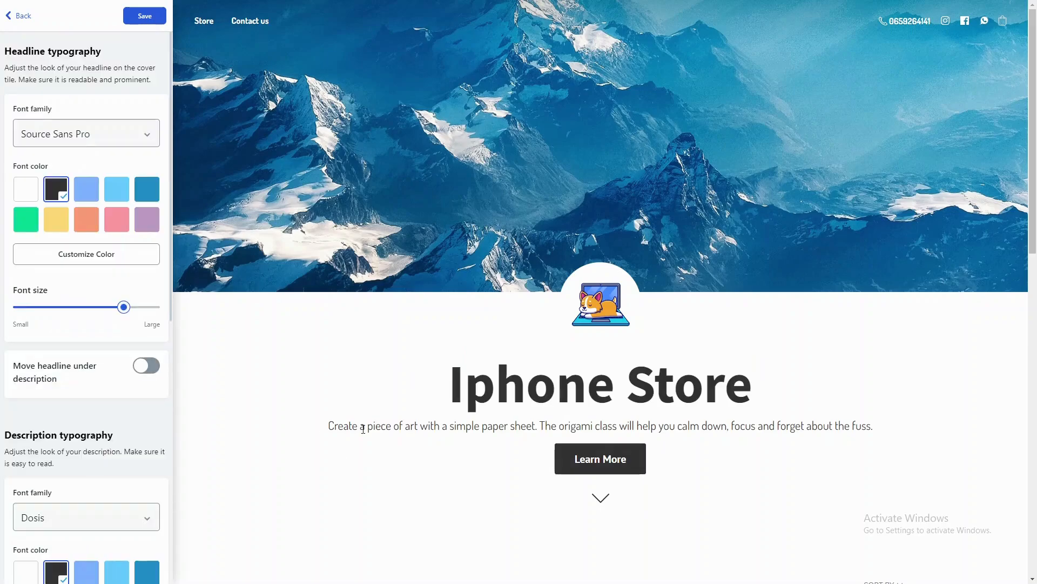
{"action": "left_click_drag", "start_coordinate": [339, 427], "coordinate": [800, 418]}
{"action": "scroll", "coordinate": [138, 463], "scroll_direction": "down", "scroll_amount": 9}
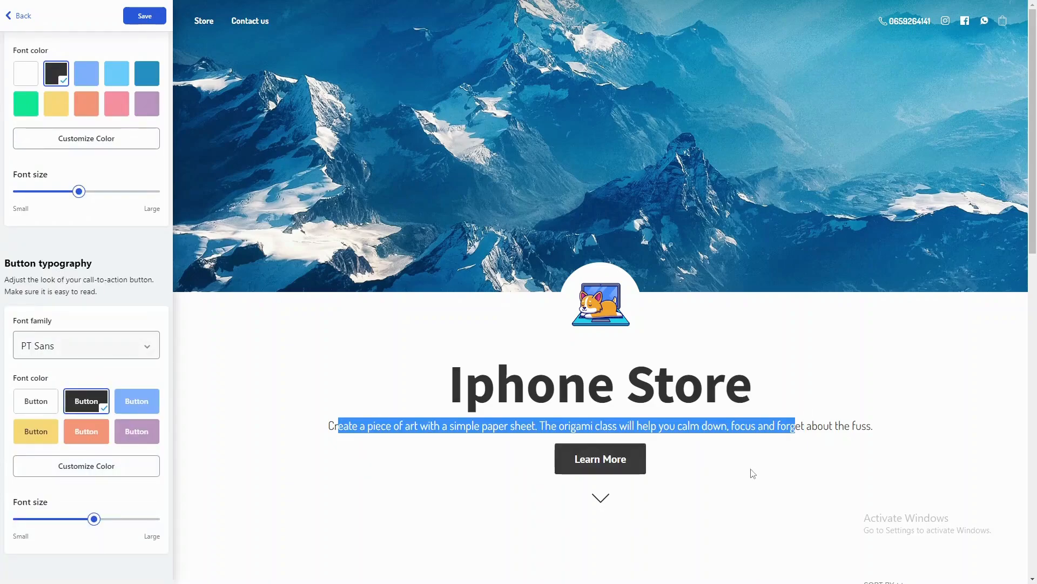
{"action": "scroll", "coordinate": [49, 285], "scroll_direction": "up", "scroll_amount": 9}
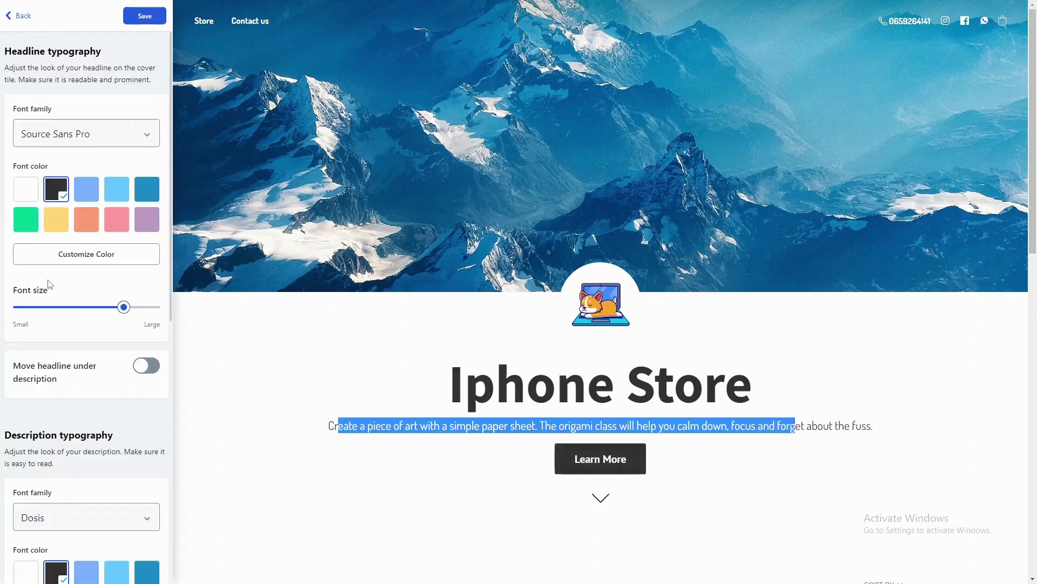
{"action": "left_click", "coordinate": [85, 255]}
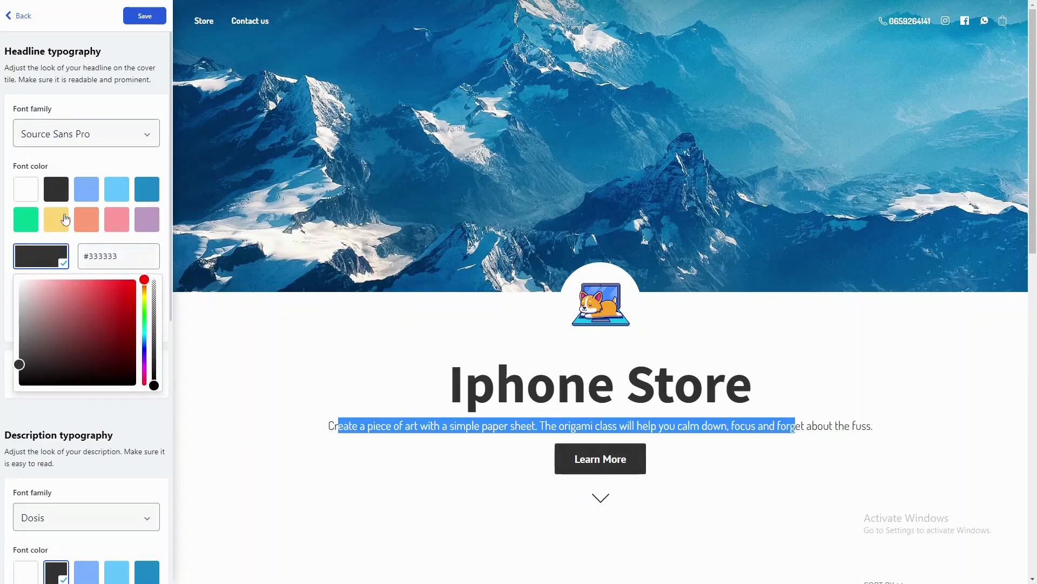
{"action": "scroll", "coordinate": [82, 375], "scroll_direction": "down", "scroll_amount": 6}
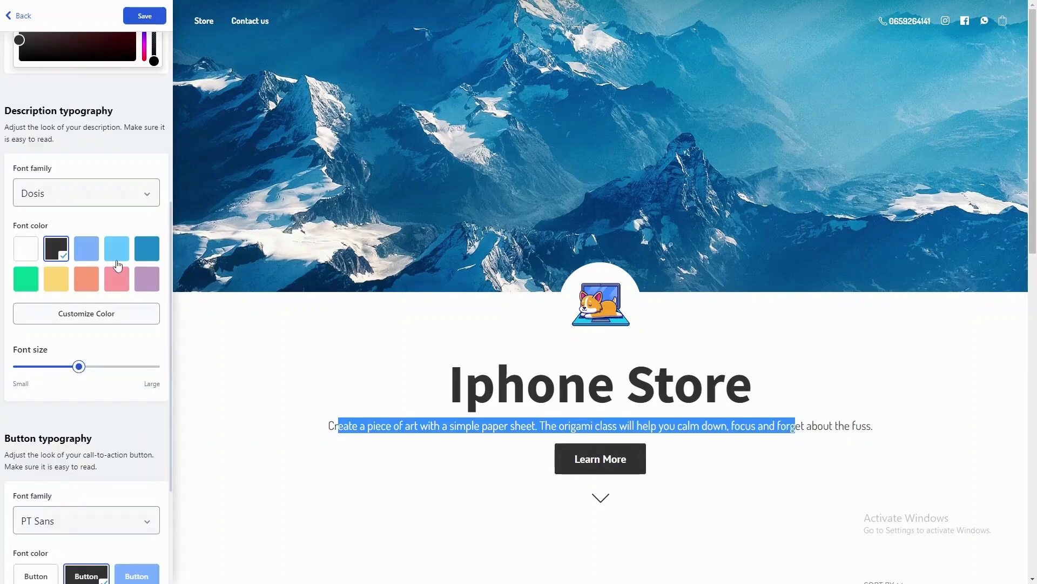
{"action": "left_click", "coordinate": [119, 154]}
Set the description's font family to Lobster and increase its font size.
{"action": "left_click", "coordinate": [111, 190]}
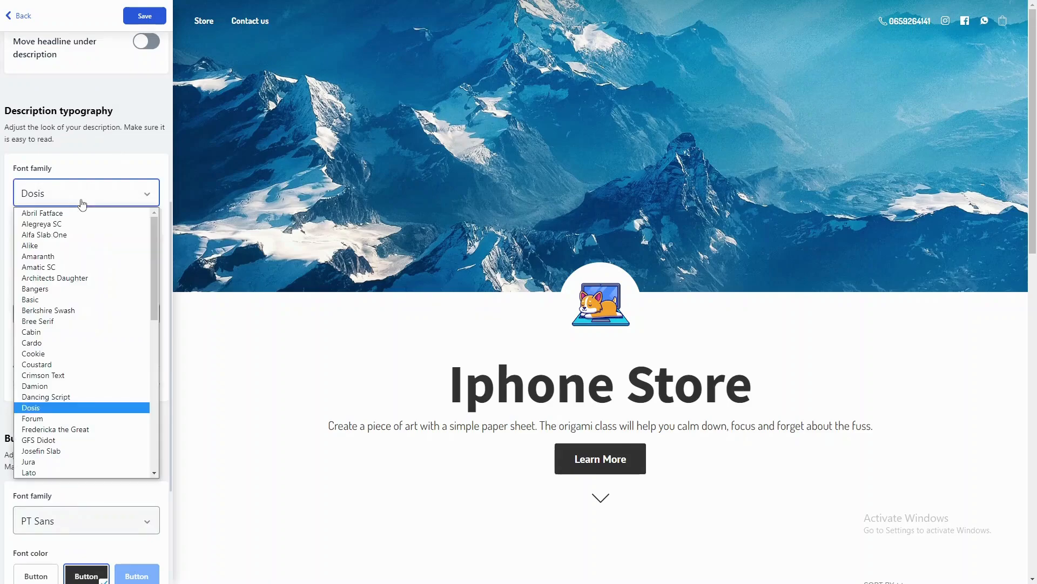
{"action": "scroll", "coordinate": [101, 357], "scroll_direction": "down", "scroll_amount": 4}
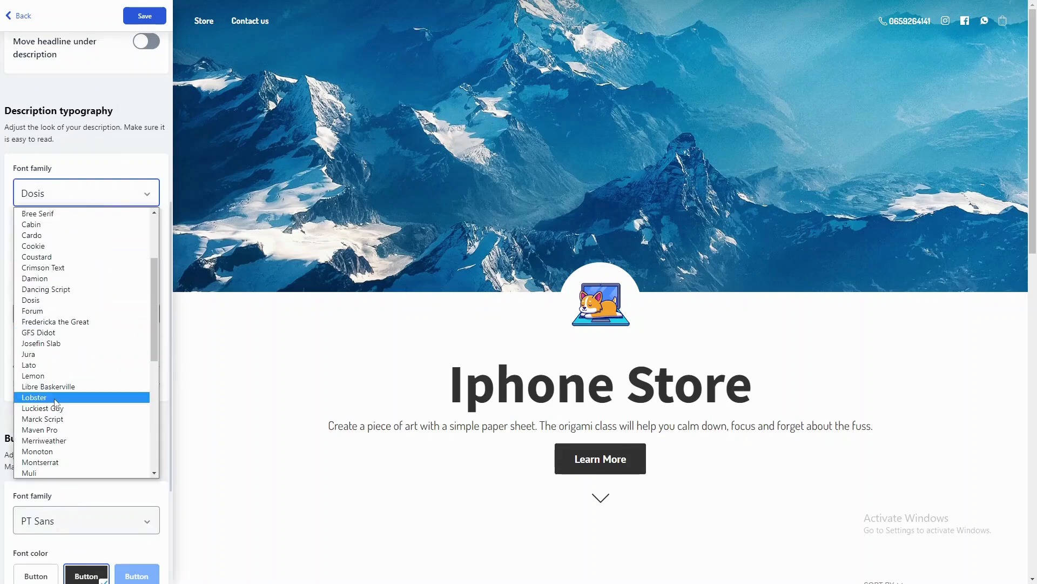
{"action": "left_click", "coordinate": [97, 396]}
{"action": "left_click_drag", "start_coordinate": [79, 367], "coordinate": [124, 366]}
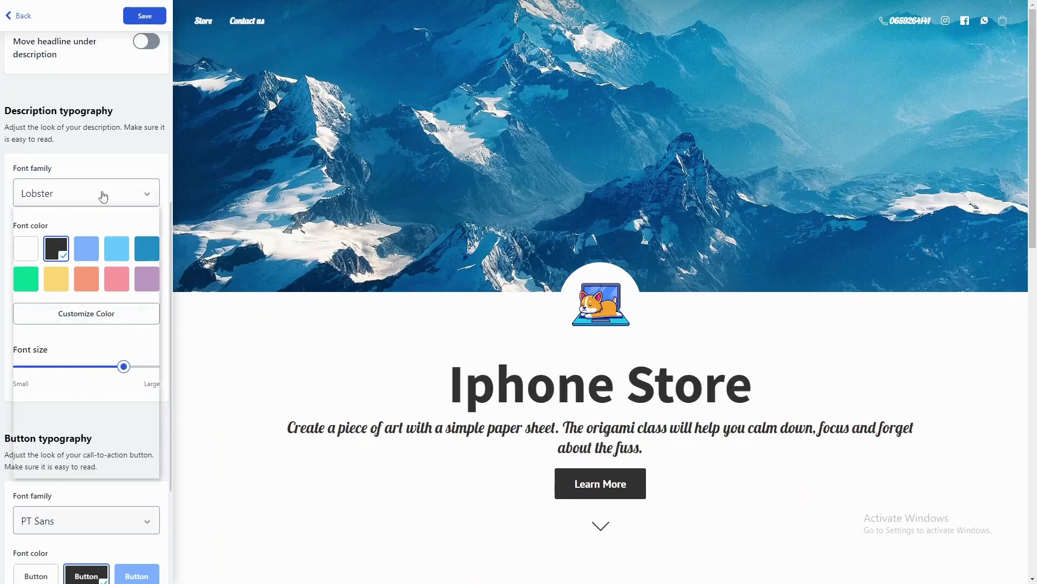
Change the description's font family to Source Sans Pro.
{"action": "left_click", "coordinate": [102, 193]}
{"action": "scroll", "coordinate": [85, 439], "scroll_direction": "down", "scroll_amount": 5}
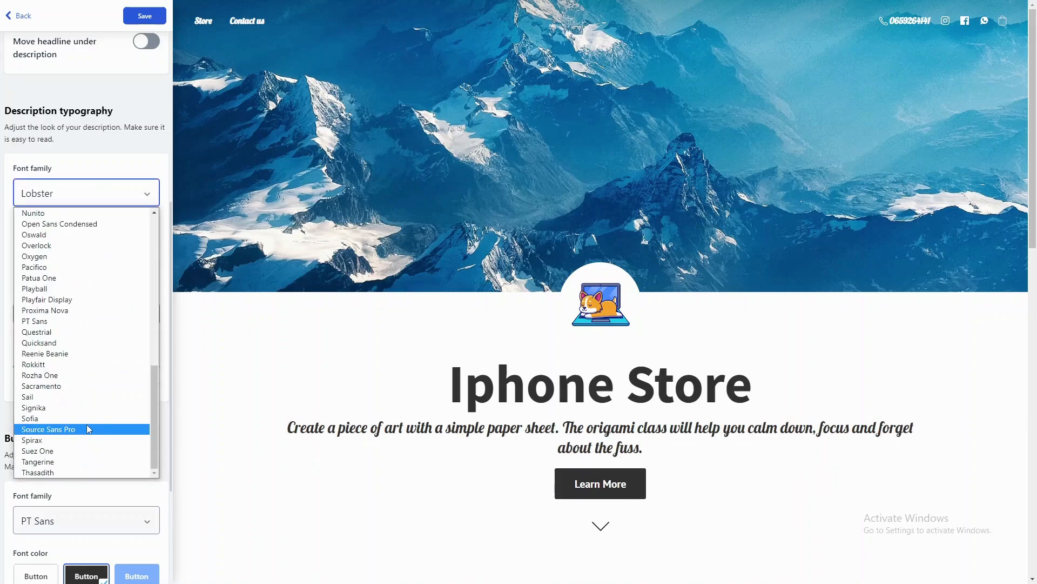
{"action": "left_click", "coordinate": [86, 429]}
Try the white, yellow and orange styles on the call-to-action button, and set it to light blue.
{"action": "scroll", "coordinate": [164, 436], "scroll_direction": "down", "scroll_amount": 3}
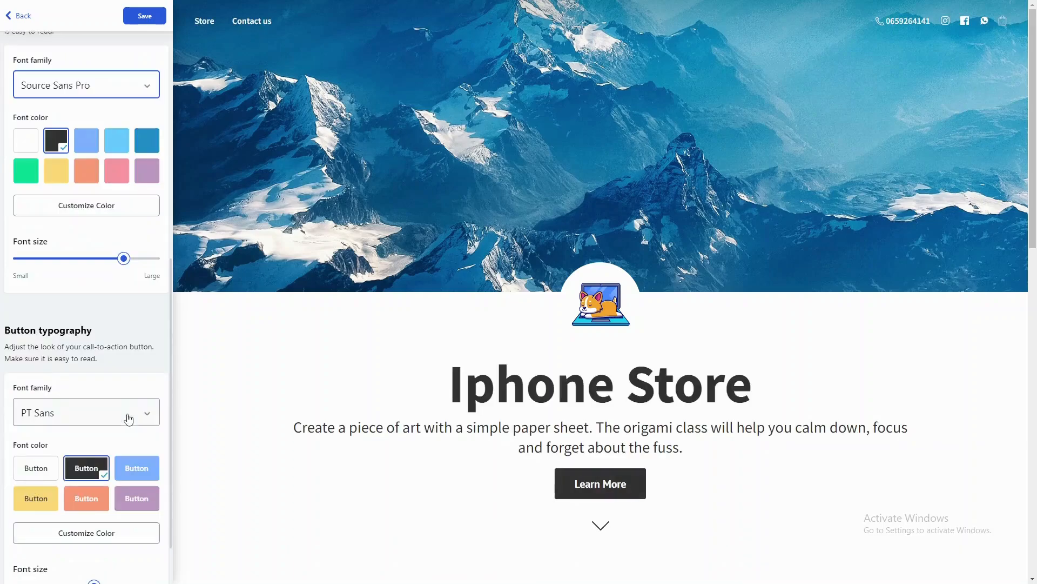
{"action": "left_click", "coordinate": [55, 403]}
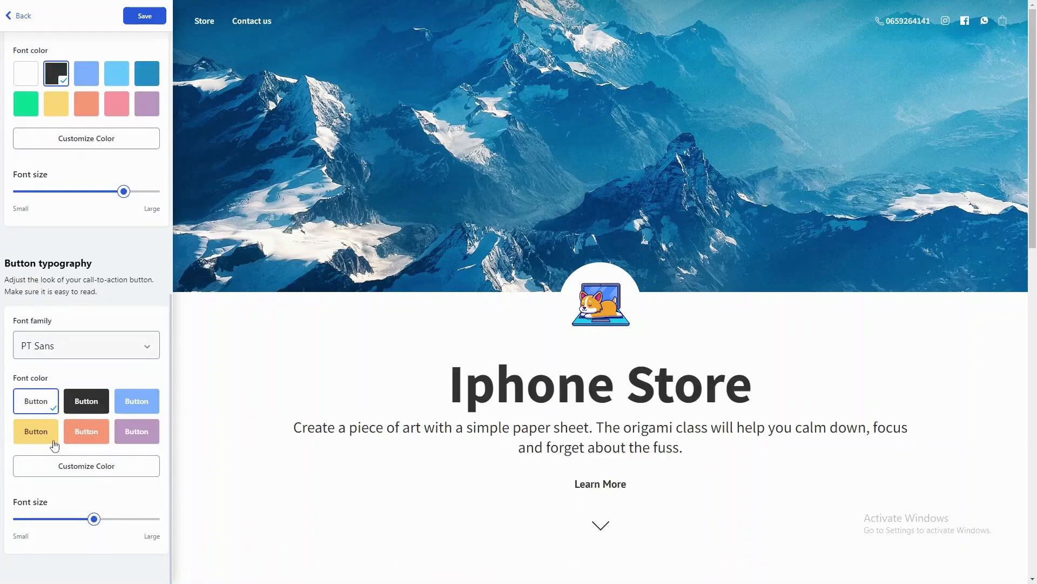
{"action": "left_click", "coordinate": [38, 432]}
{"action": "left_click", "coordinate": [98, 431]}
{"action": "left_click", "coordinate": [155, 408]}
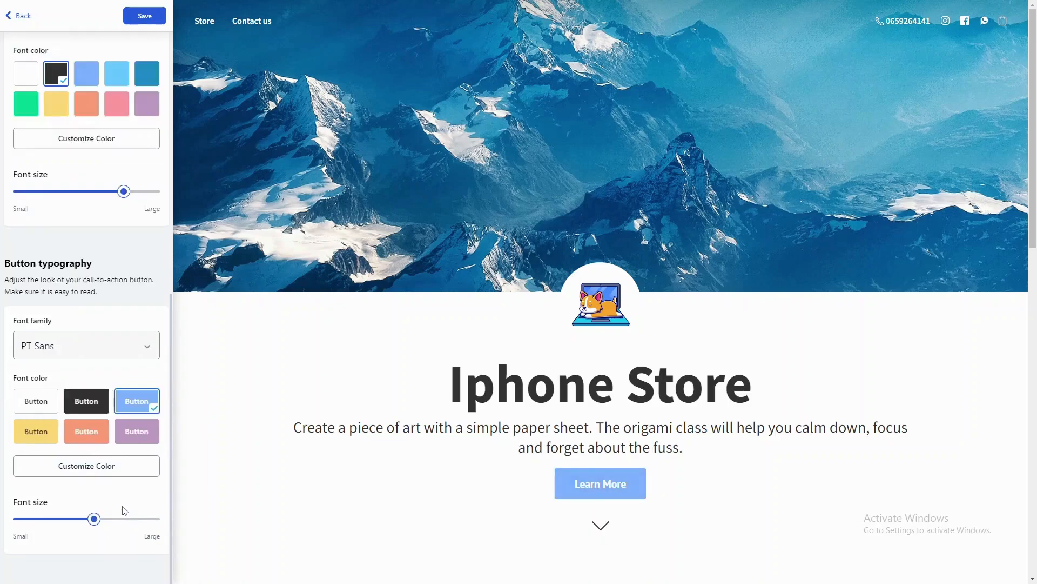
Save the typography changes and return to the Headline & Cover Image settings.
{"action": "scroll", "coordinate": [123, 502], "scroll_direction": "up", "scroll_amount": 9}
{"action": "left_click", "coordinate": [145, 15]}
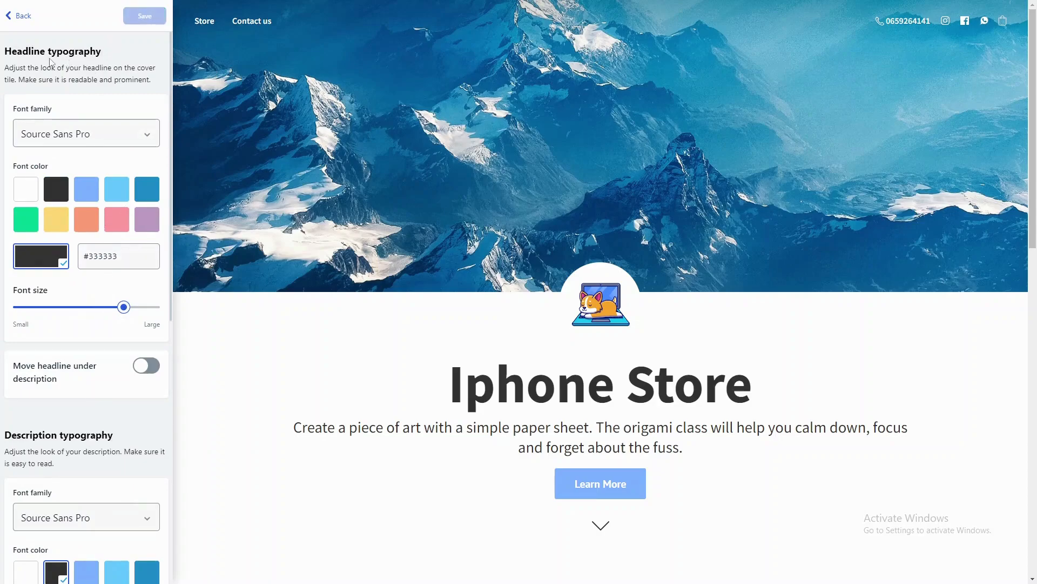
{"action": "left_click", "coordinate": [30, 21]}
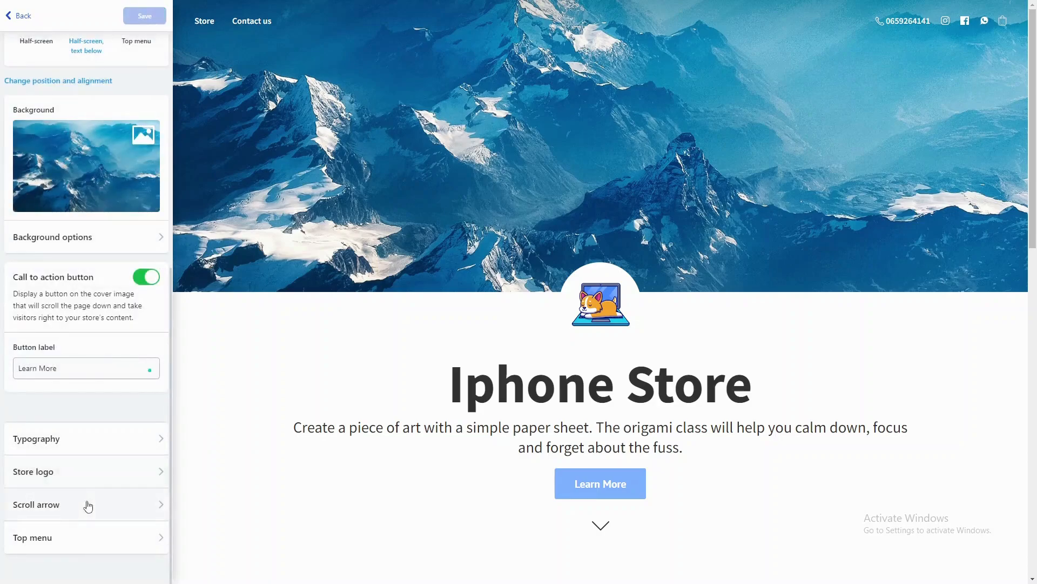
Upload the puppy image "image-removebg-preview (2)" from the Downloads folder as the store logo.
{"action": "left_click", "coordinate": [99, 475]}
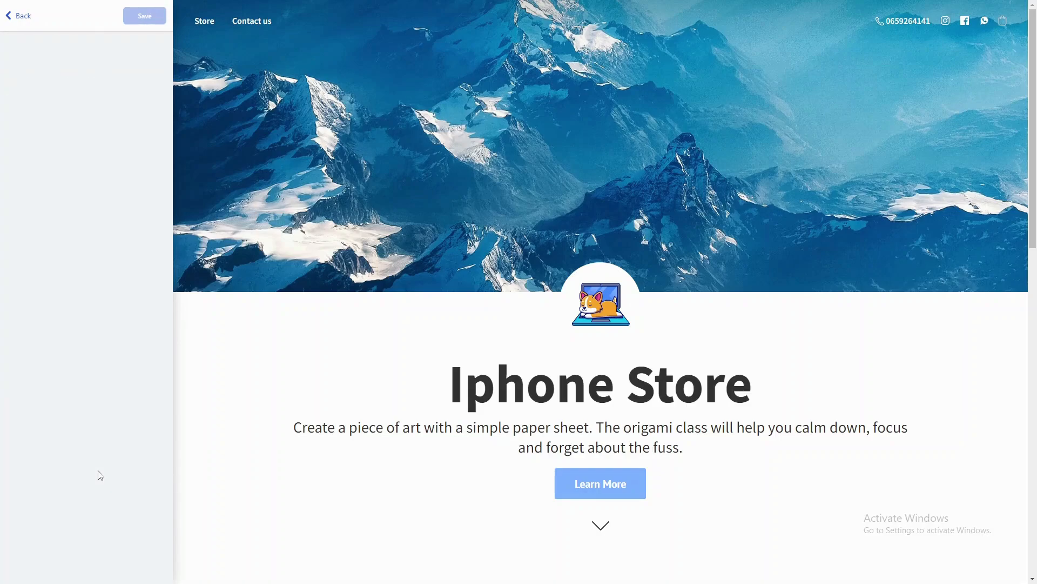
{"action": "left_click", "coordinate": [105, 154]}
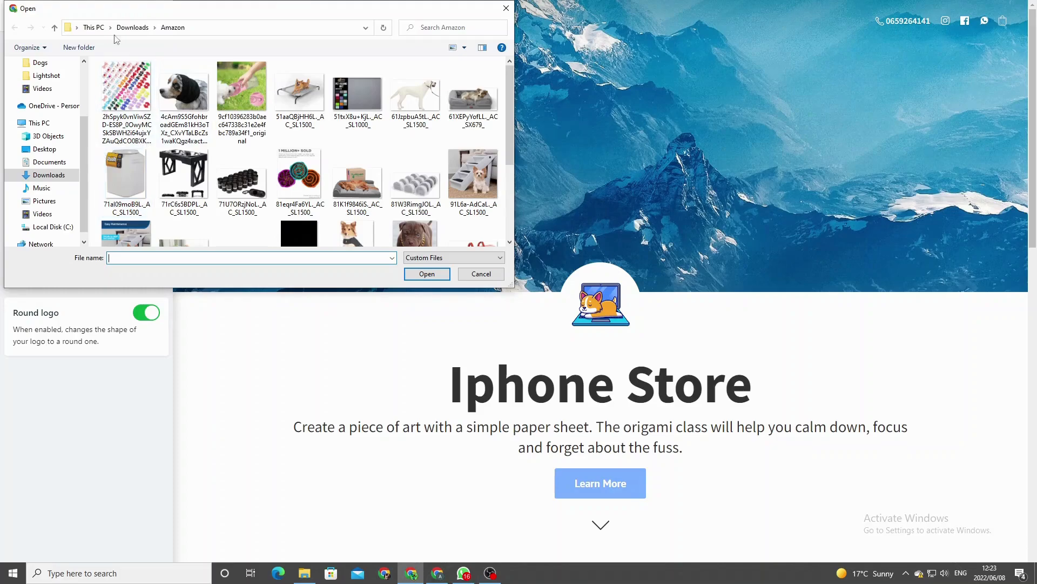
{"action": "left_click", "coordinate": [127, 29]}
{"action": "scroll", "coordinate": [196, 153], "scroll_direction": "down", "scroll_amount": 5}
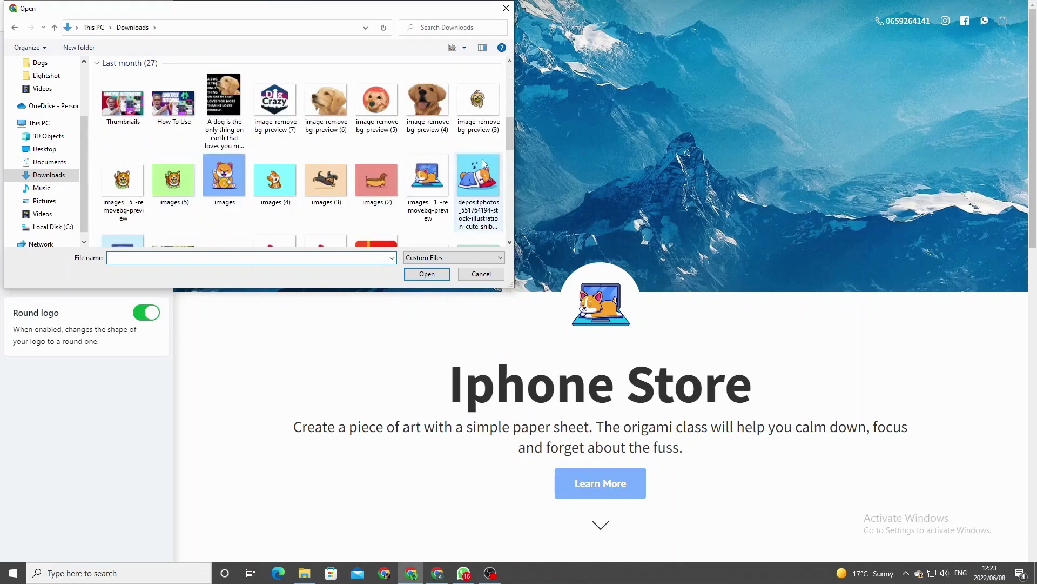
{"action": "scroll", "coordinate": [433, 182], "scroll_direction": "down", "scroll_amount": 1}
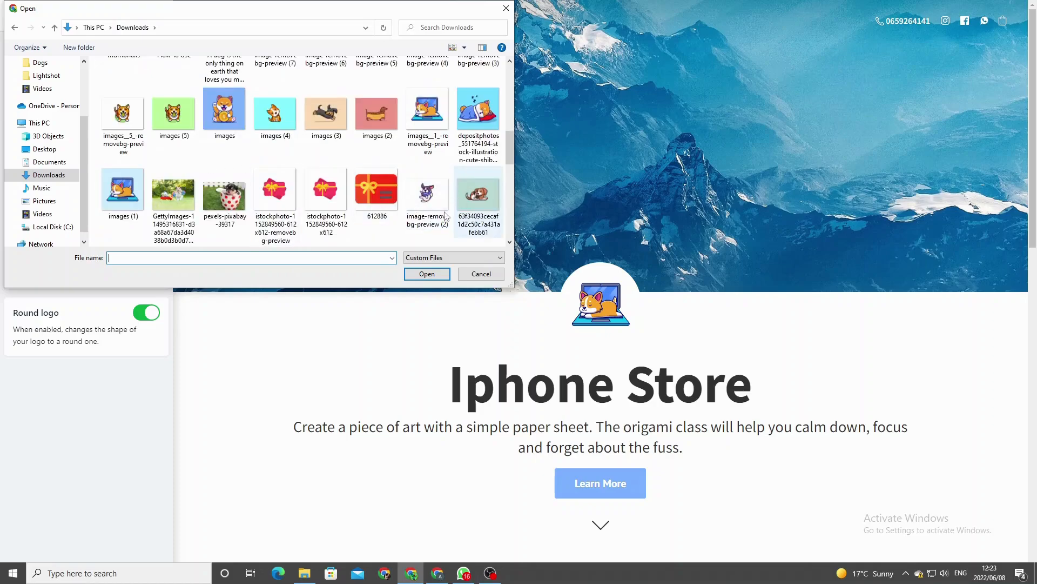
{"action": "left_click", "coordinate": [428, 191]}
{"action": "left_click", "coordinate": [426, 274]}
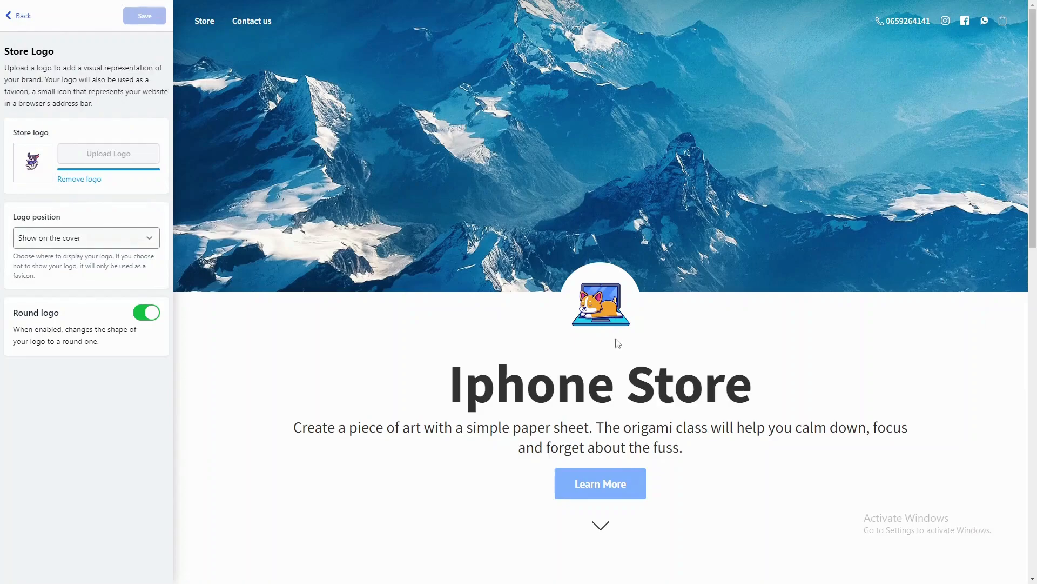
{"action": "scroll", "coordinate": [588, 308], "scroll_direction": "down", "scroll_amount": 5}
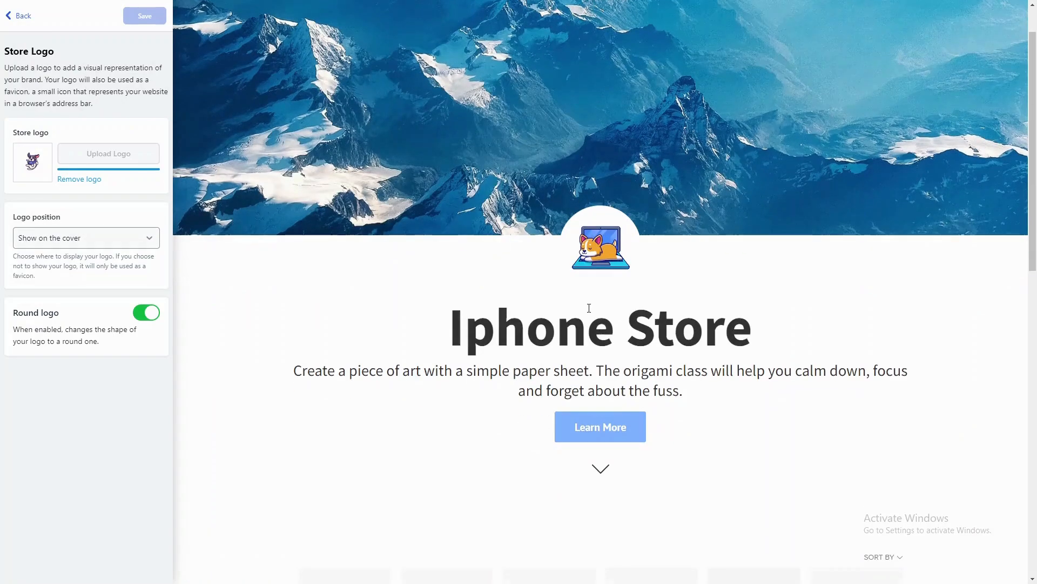
{"action": "scroll", "coordinate": [578, 366], "scroll_direction": "up", "scroll_amount": 1}
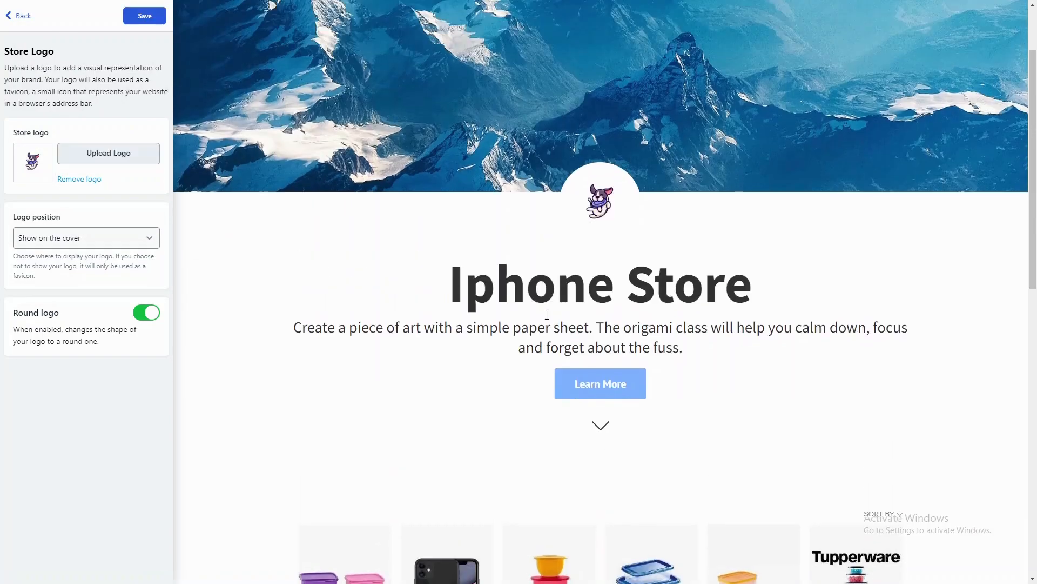
Try the logo position "Show above the store", and set it to "Show in both places".
{"action": "left_click", "coordinate": [86, 243]}
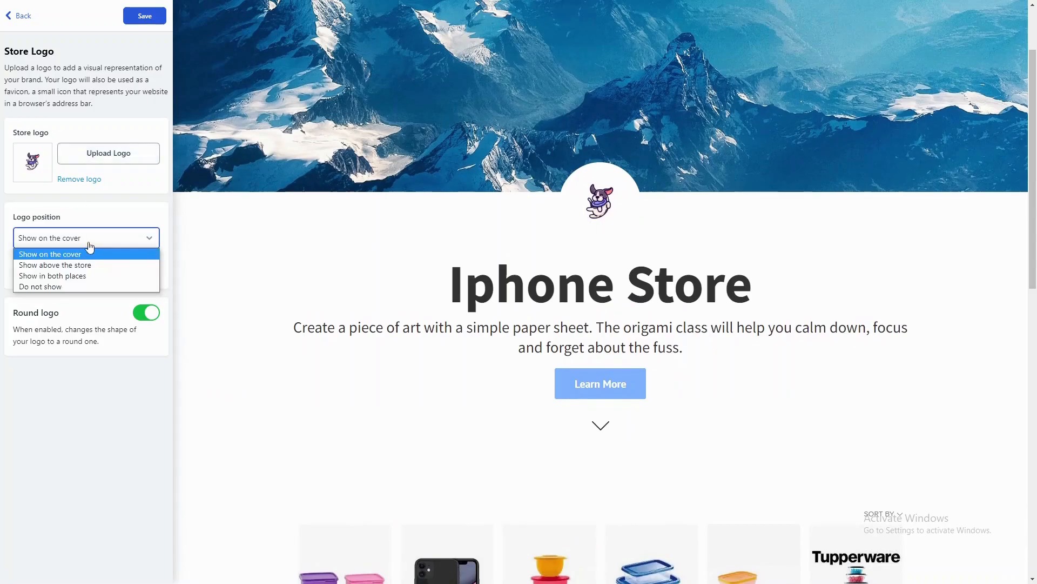
{"action": "left_click", "coordinate": [118, 264]}
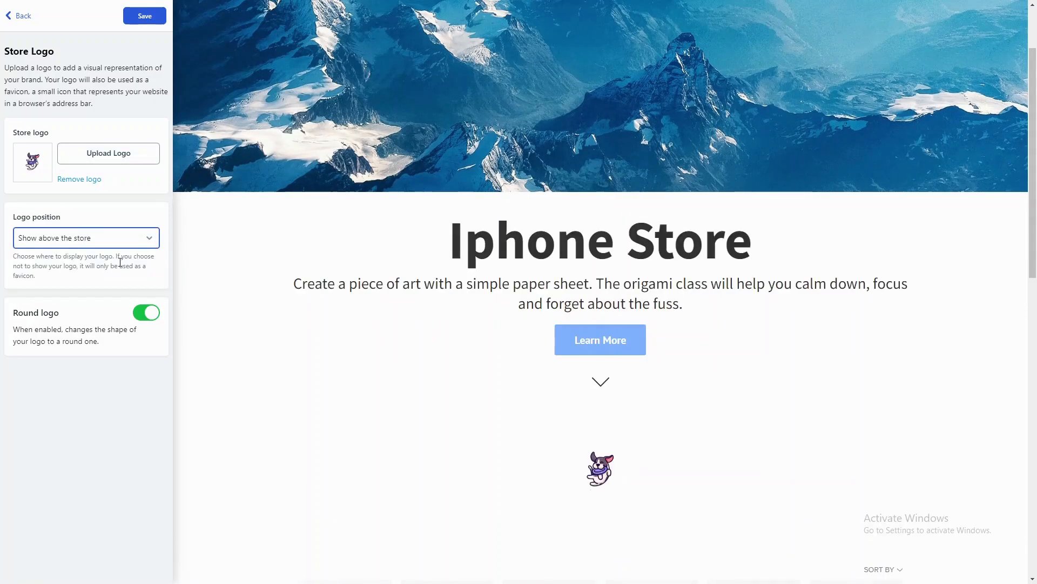
{"action": "left_click", "coordinate": [145, 244]}
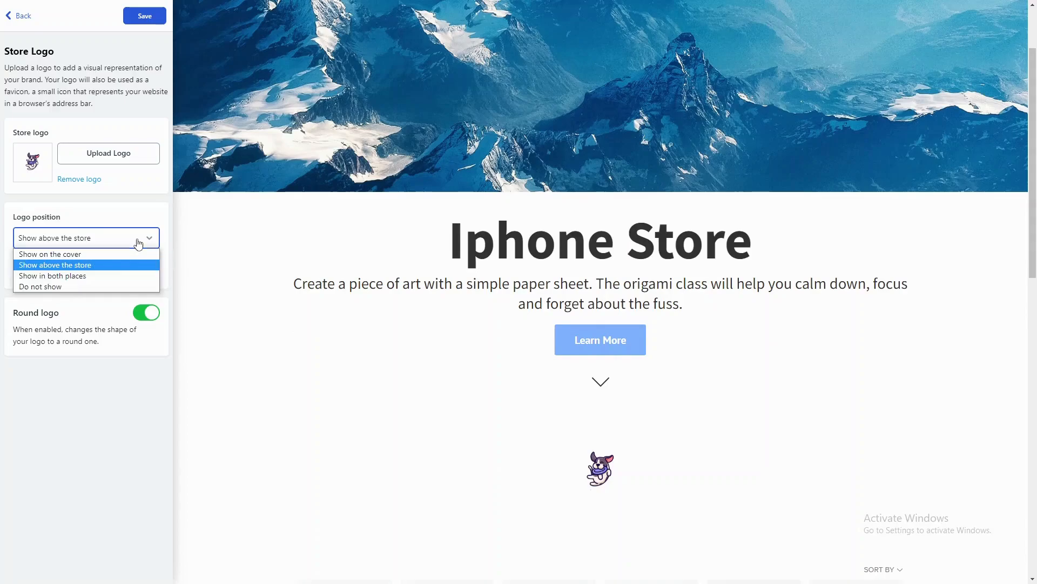
{"action": "left_click", "coordinate": [102, 276]}
{"action": "left_click", "coordinate": [133, 247]}
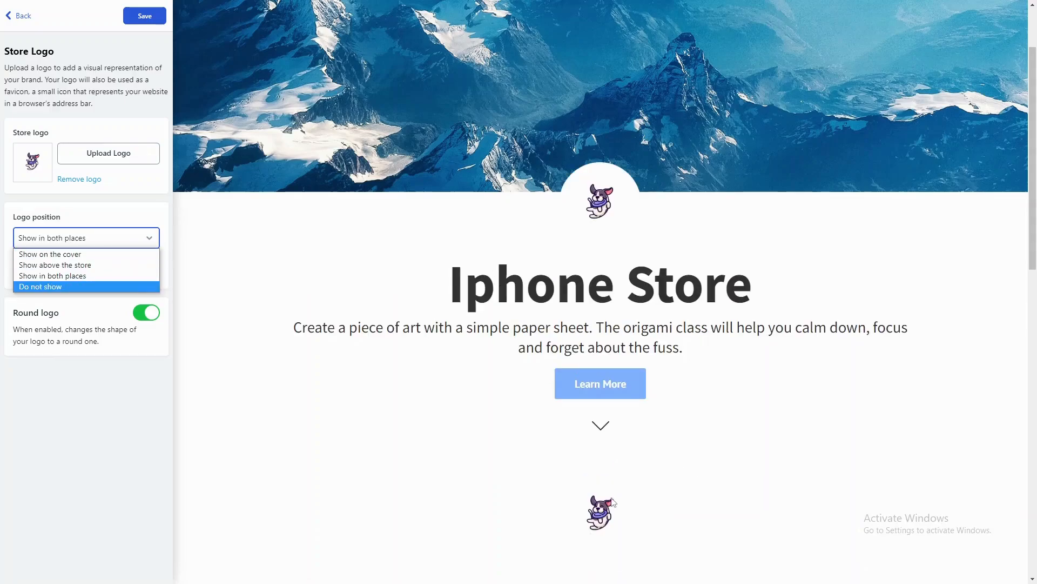
{"action": "left_click", "coordinate": [86, 286]}
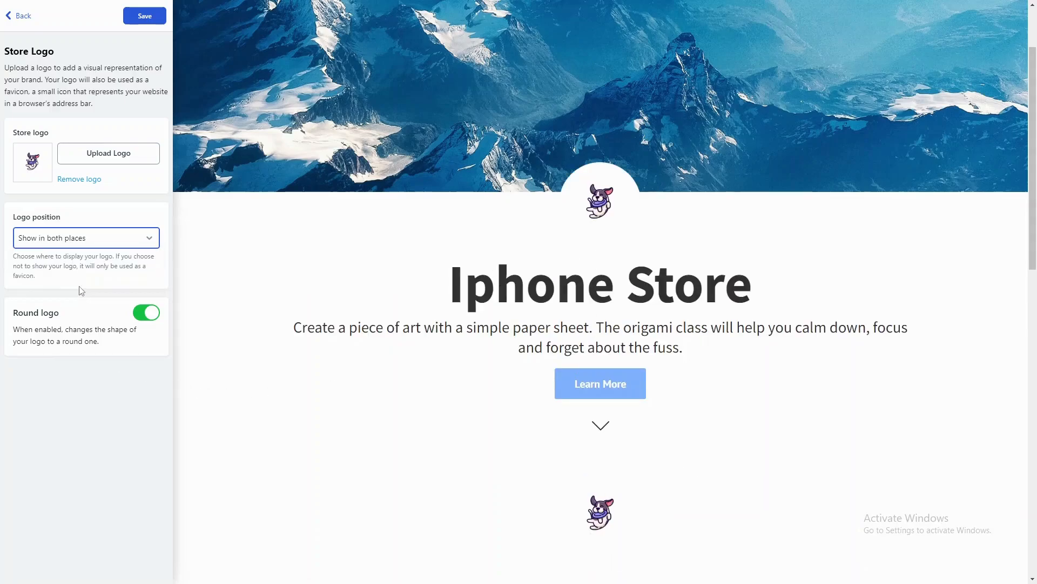
Set the logo position to "Show on the cover", keep Round logo enabled after trying it off, and save the logo settings.
{"action": "left_click", "coordinate": [91, 241]}
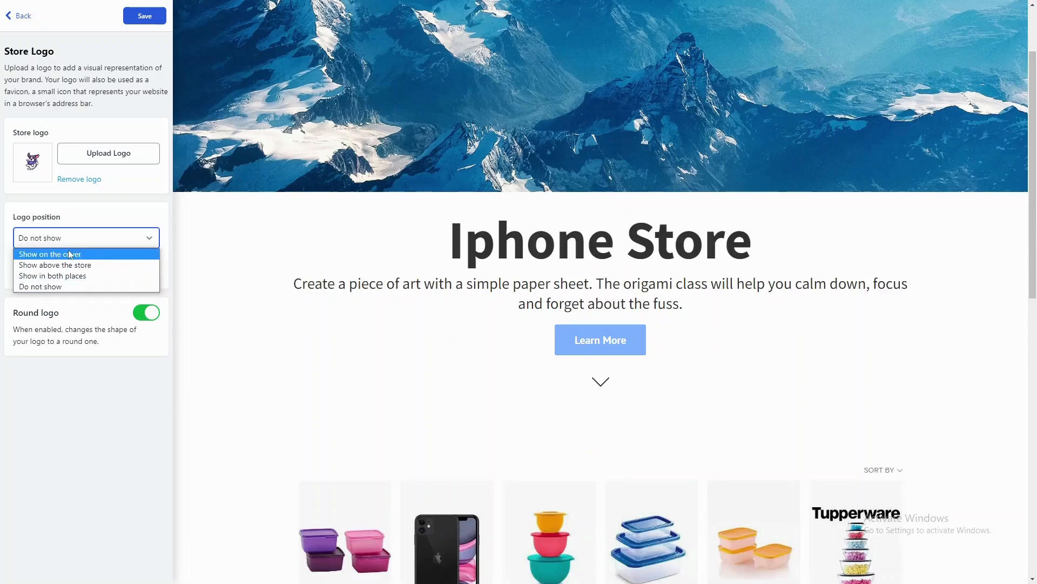
{"action": "left_click", "coordinate": [73, 254]}
{"action": "left_click", "coordinate": [147, 314]}
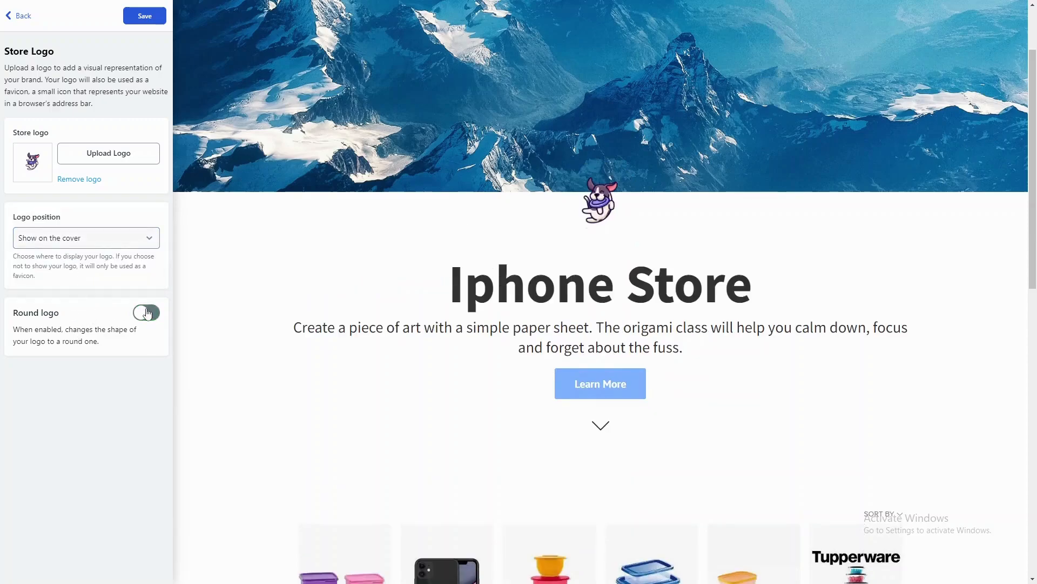
{"action": "left_click", "coordinate": [147, 313]}
{"action": "left_click", "coordinate": [147, 313]}
{"action": "left_click", "coordinate": [147, 314]}
{"action": "left_click", "coordinate": [137, 22]}
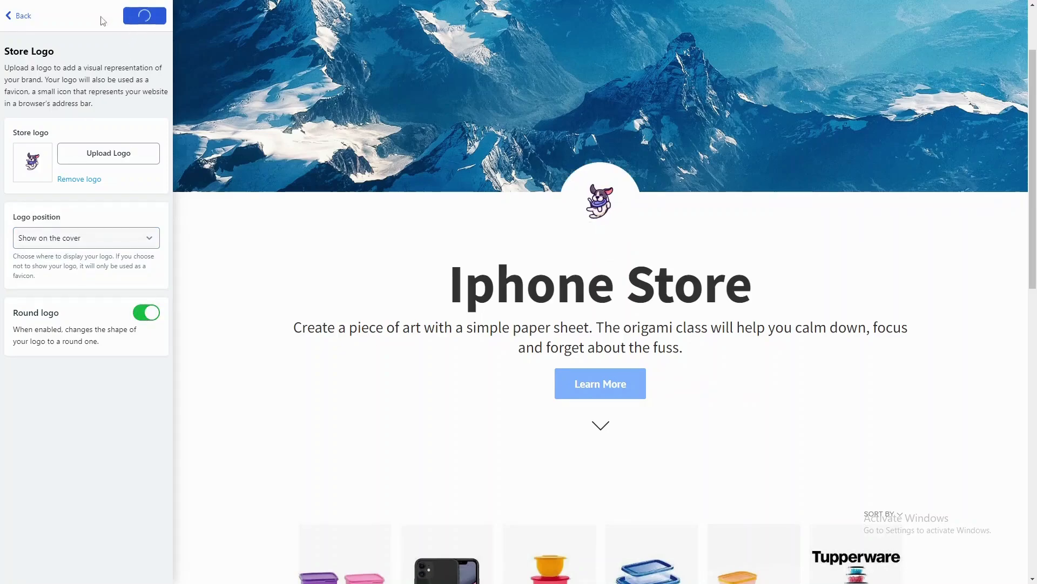
{"action": "left_click", "coordinate": [22, 20]}
{"action": "scroll", "coordinate": [60, 508], "scroll_direction": "up", "scroll_amount": 2}
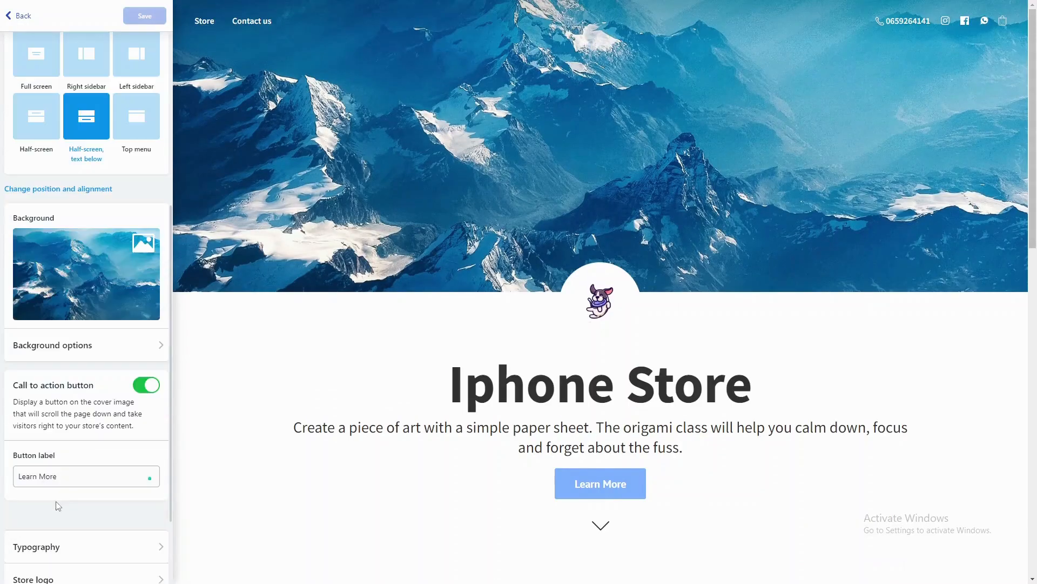
{"action": "scroll", "coordinate": [105, 521], "scroll_direction": "down", "scroll_amount": 2}
{"action": "left_click", "coordinate": [82, 539]}
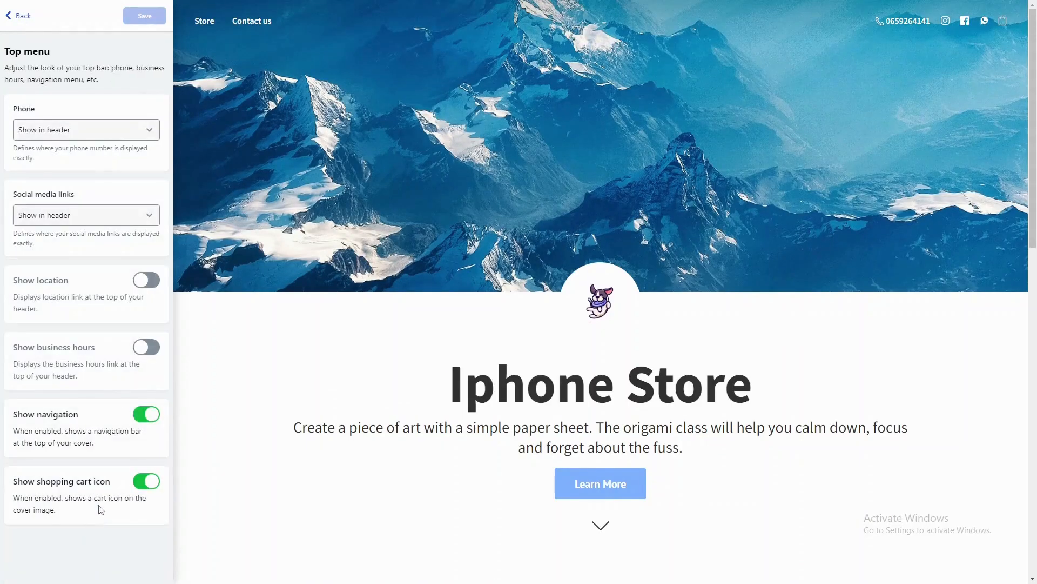
{"action": "left_click", "coordinate": [22, 17]}
Open the Scroll arrow settings and test the scroll arrow in the store preview.
{"action": "left_click", "coordinate": [72, 510]}
{"action": "left_click", "coordinate": [600, 523]}
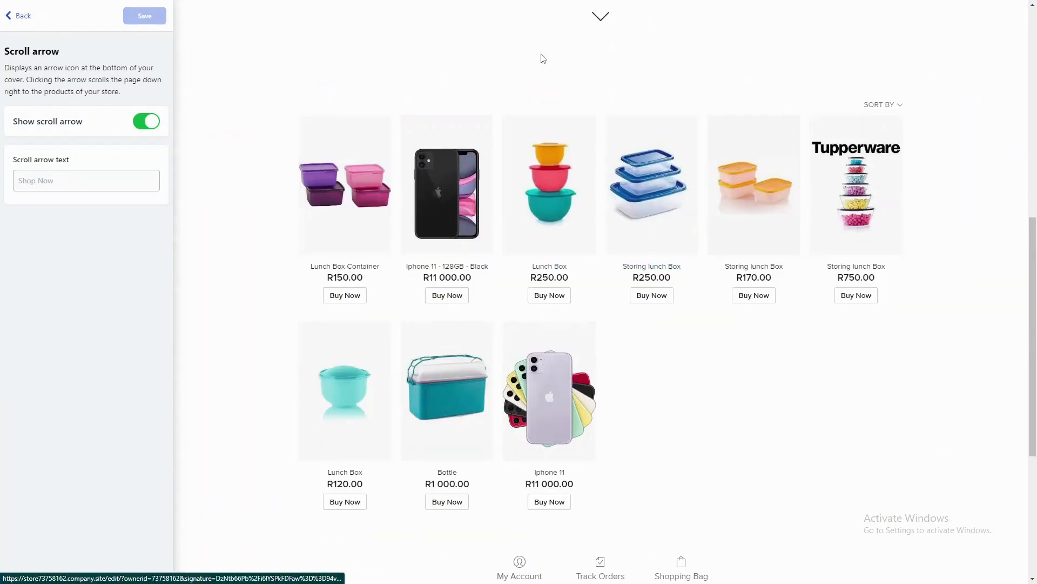
Try "Shop now" as the scroll arrow text, and clear it again.
{"action": "left_click", "coordinate": [117, 186]}
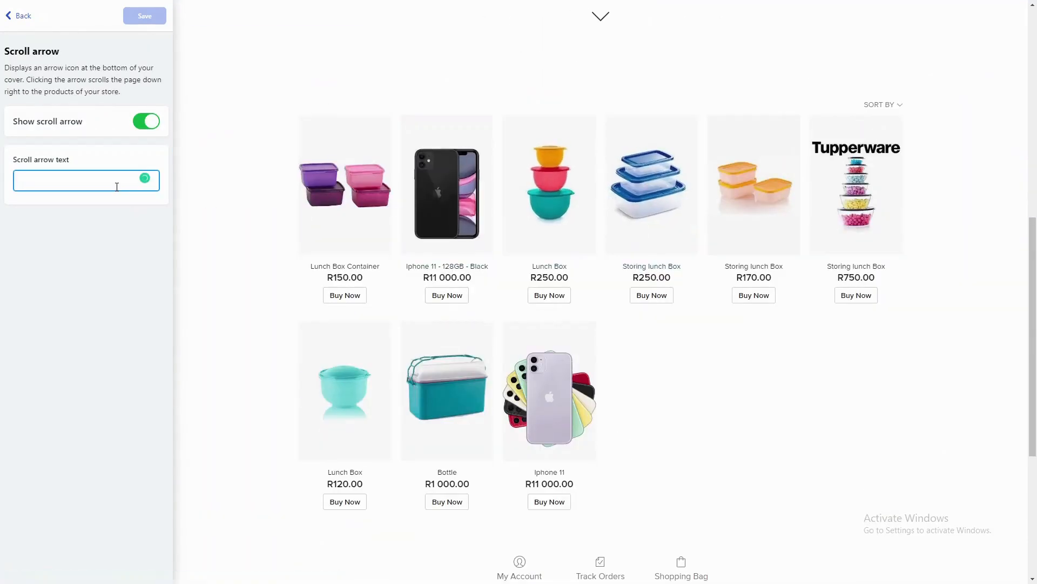
{"action": "type", "text": "Sh"}
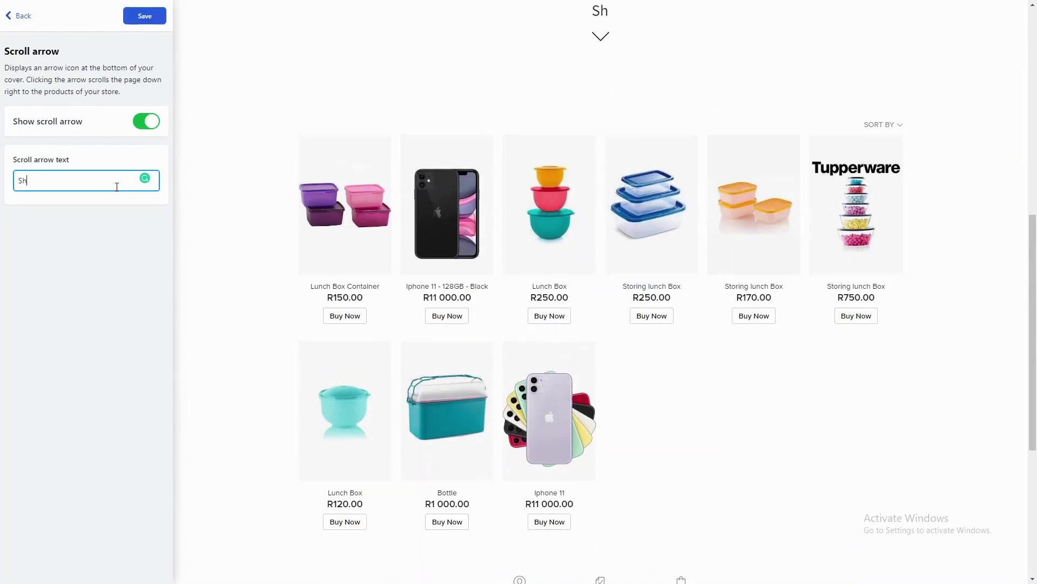
{"action": "type", "text": "op n"}
{"action": "type", "text": "w"}
{"action": "key", "text": "BackSpace"}
{"action": "key", "text": "BackSpace"}
{"action": "key", "text": "BackSpace"}
{"action": "key", "text": "BackSpace"}
{"action": "key", "text": "BackSpace"}
{"action": "key", "text": "BackSpace"}
{"action": "key", "text": "BackSpace"}
{"action": "key", "text": "BackSpace"}
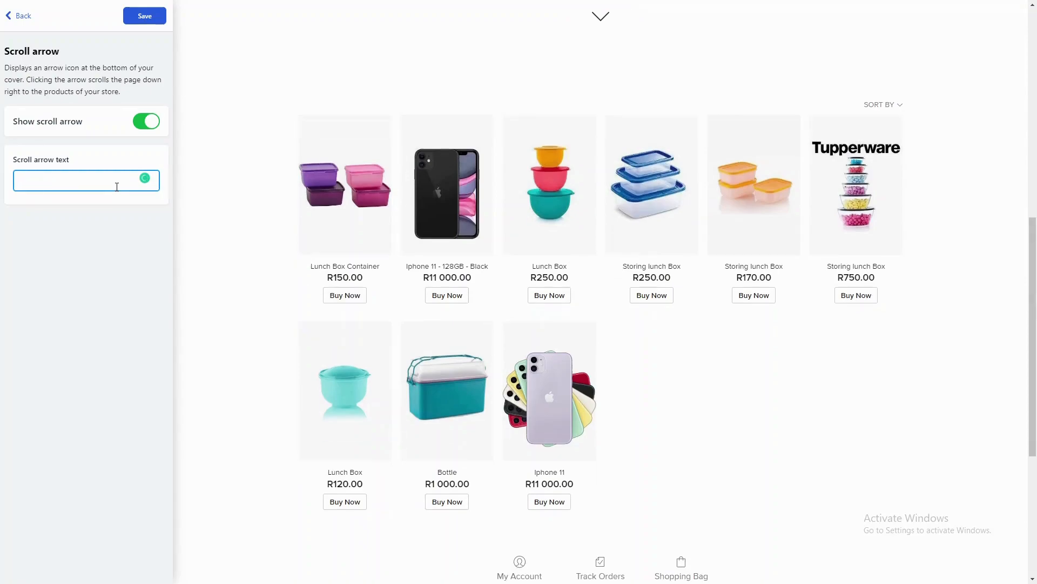
Disable the scroll arrow, save the change, and return to the Headline & Cover Image settings.
{"action": "left_click", "coordinate": [145, 122]}
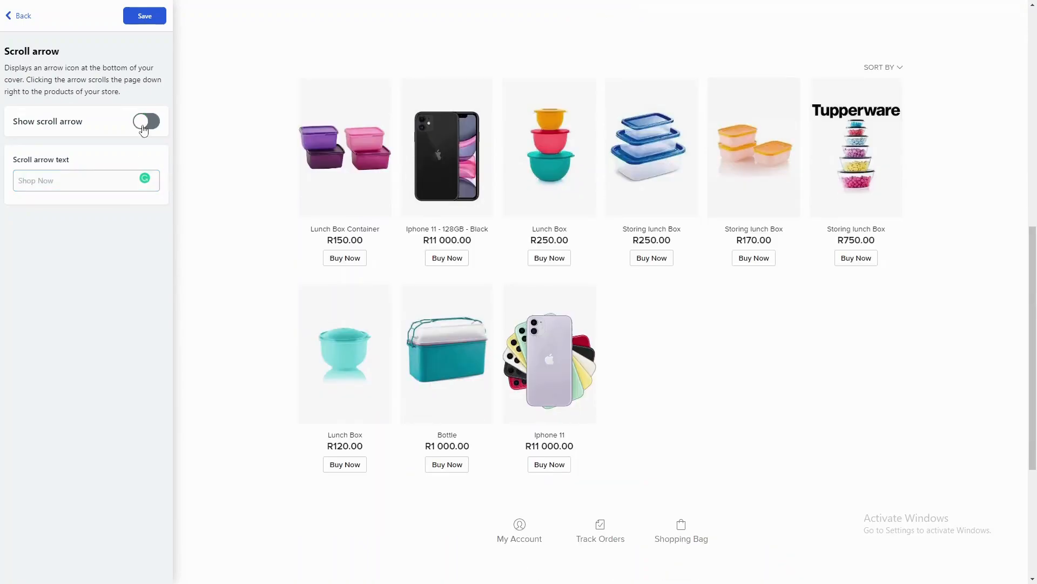
{"action": "scroll", "coordinate": [476, 263], "scroll_direction": "up", "scroll_amount": 4}
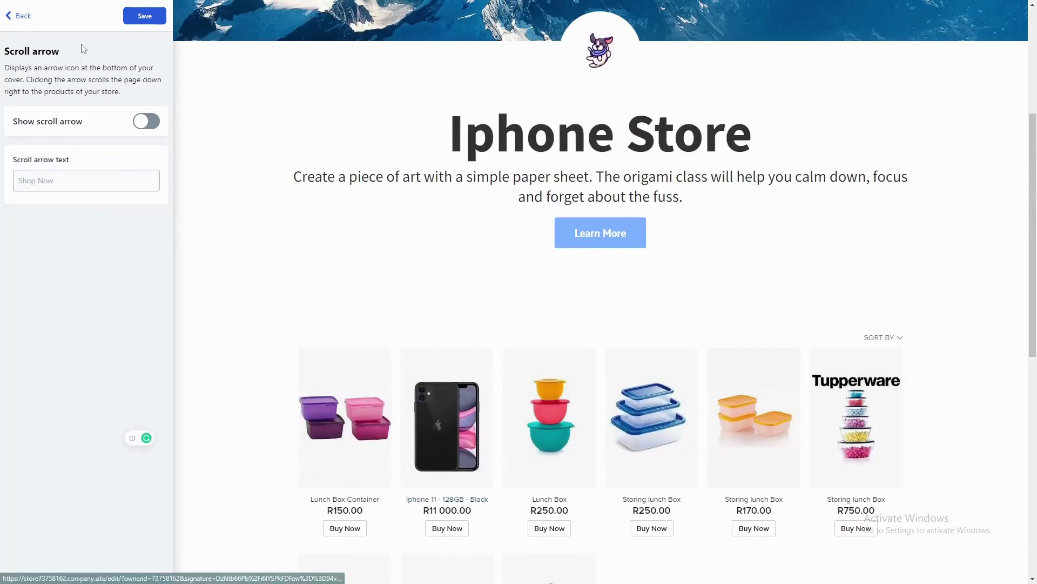
{"action": "left_click", "coordinate": [142, 15]}
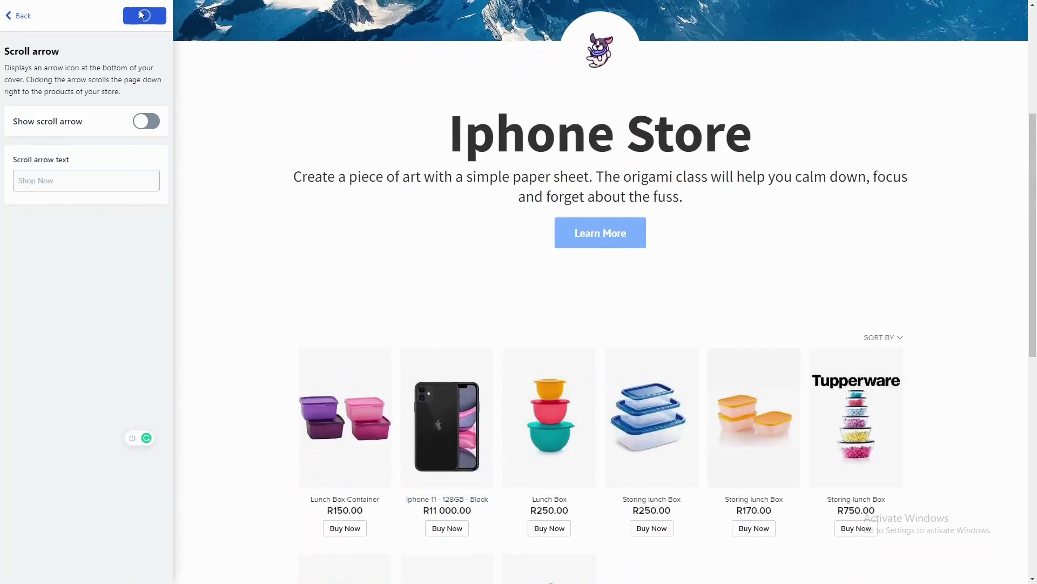
{"action": "left_click", "coordinate": [20, 15]}
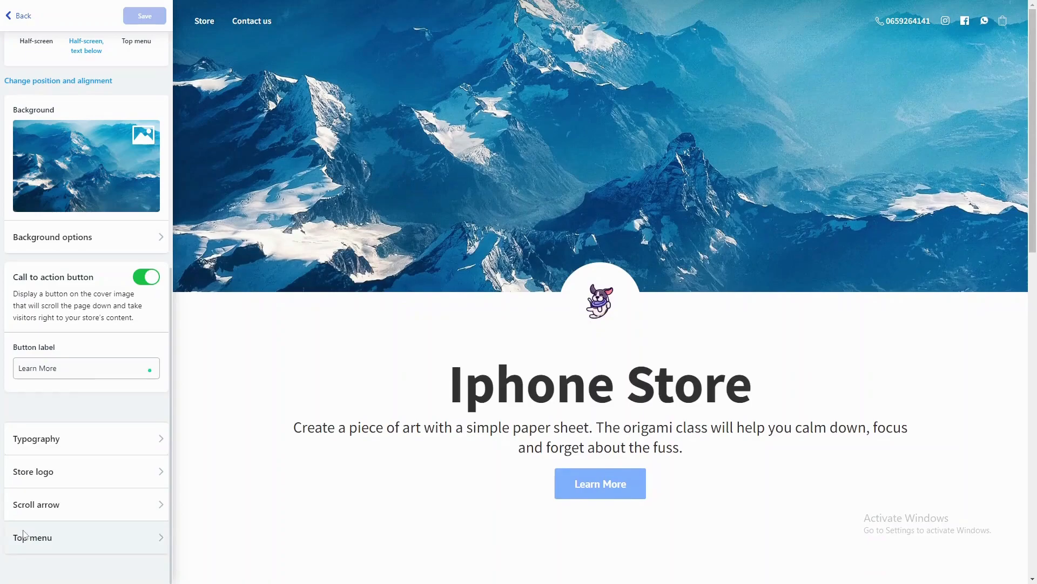
In the Top menu settings, try showing the phone number on the cover, and set it to "Do not show".
{"action": "left_click", "coordinate": [23, 535]}
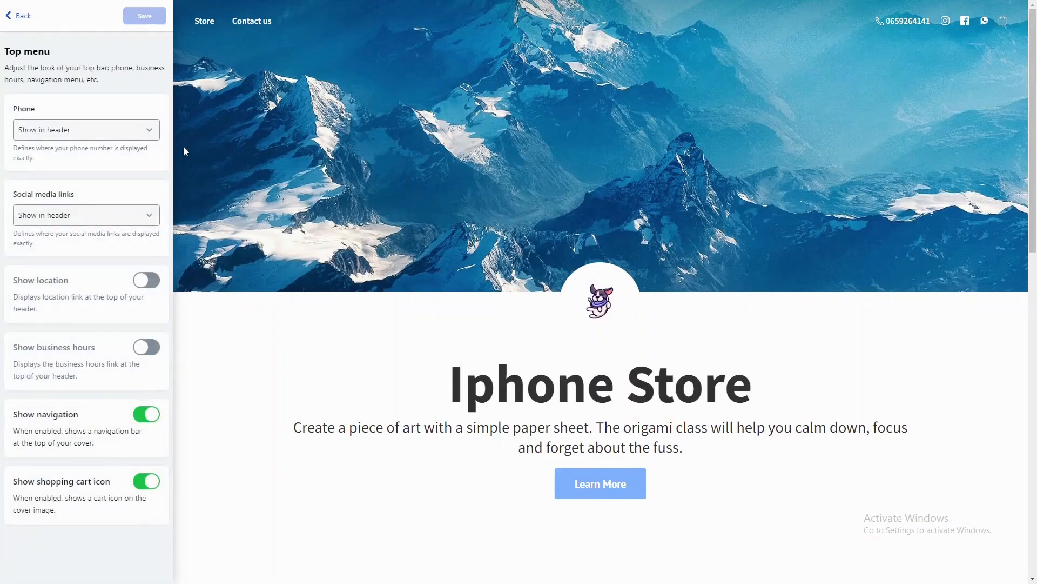
{"action": "left_click", "coordinate": [108, 135]}
{"action": "key", "text": "Escape"}
{"action": "key", "text": "Down"}
{"action": "left_click", "coordinate": [120, 137]}
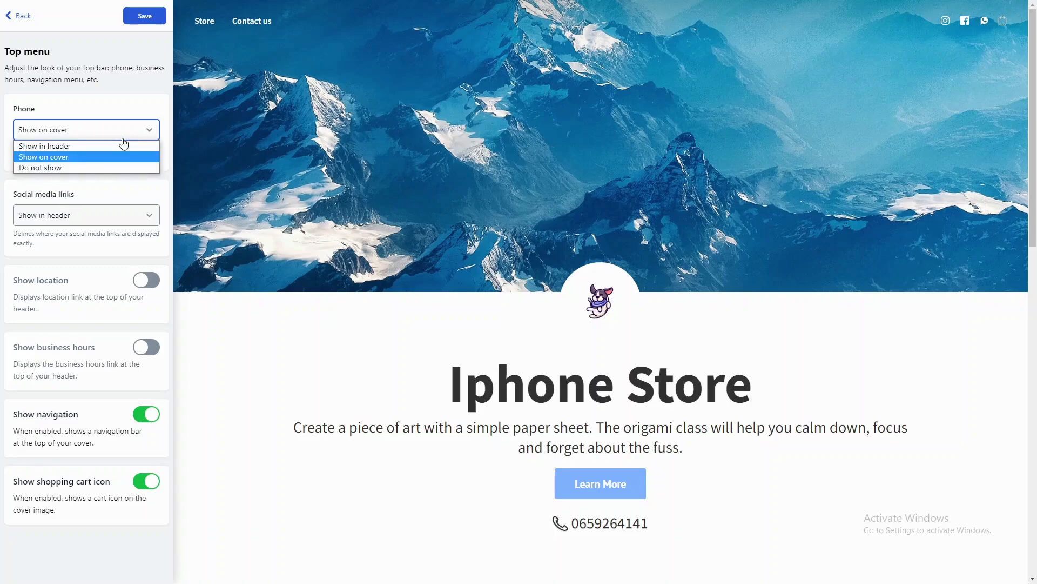
{"action": "left_click", "coordinate": [99, 163]}
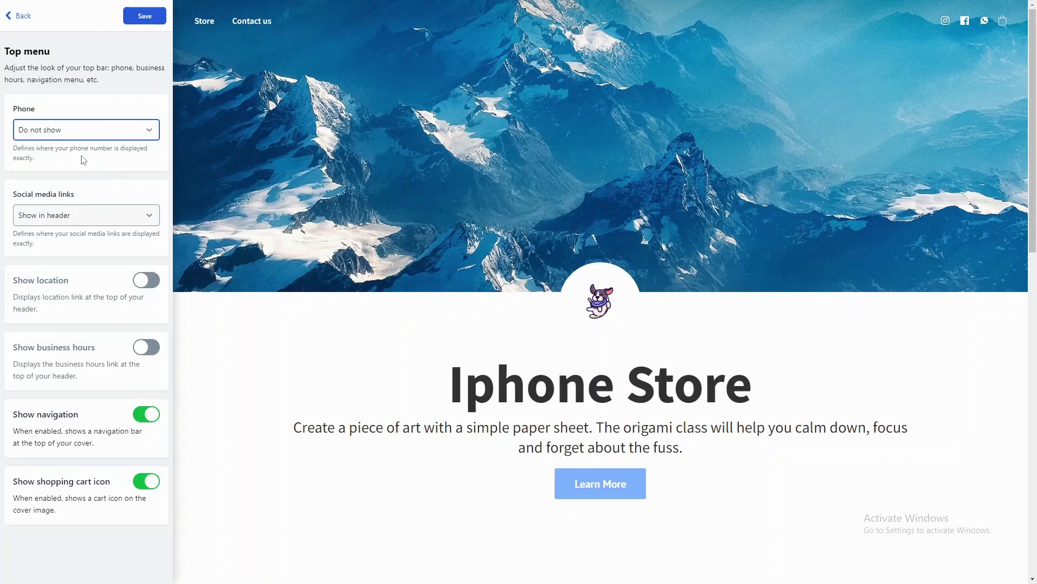
Set the social media links to "Show on cover", comparing the placement with "Show in header".
{"action": "left_click", "coordinate": [83, 217]}
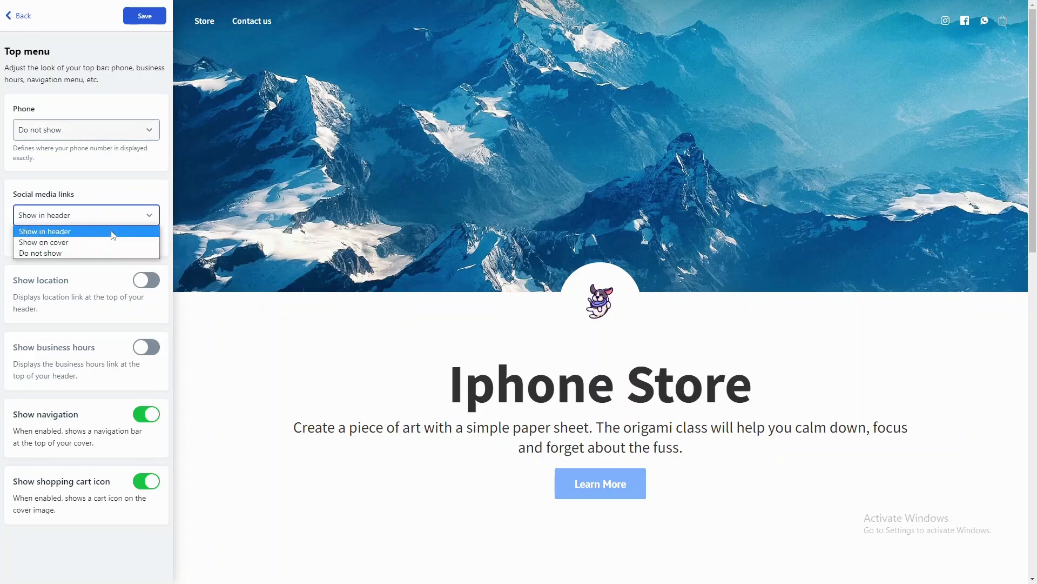
{"action": "left_click", "coordinate": [107, 243]}
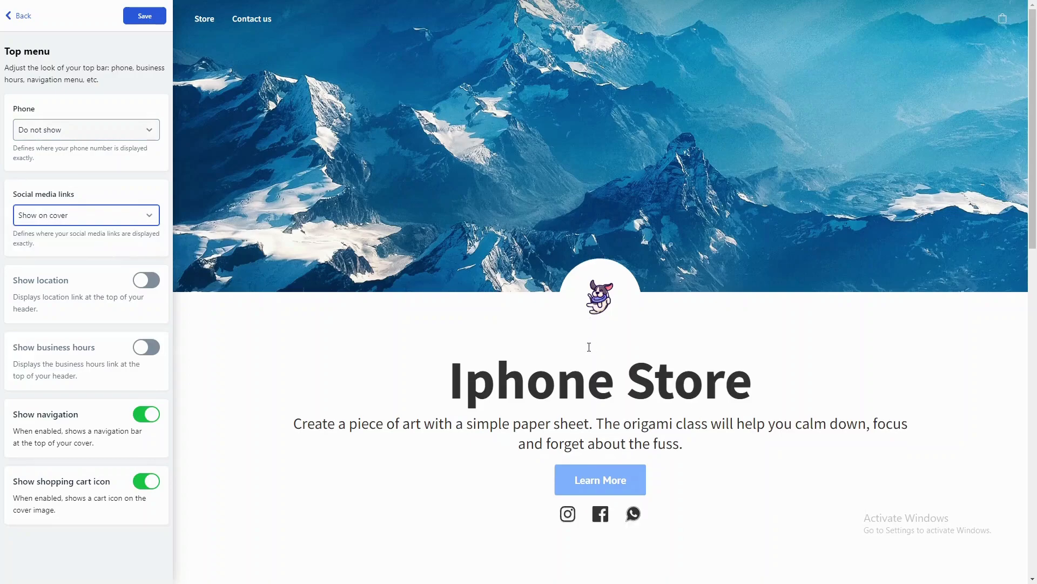
{"action": "left_click", "coordinate": [93, 215]}
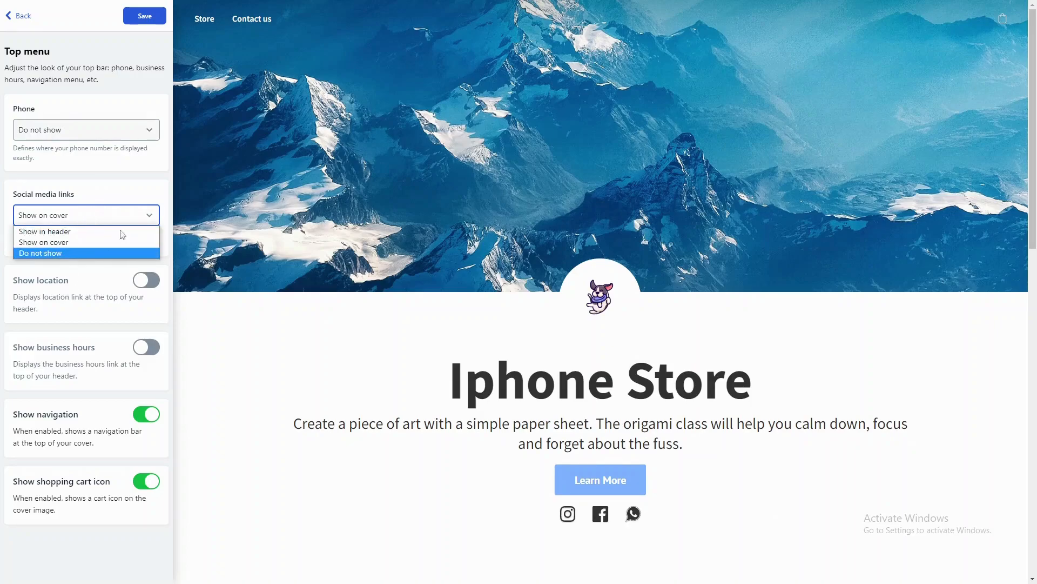
{"action": "left_click", "coordinate": [87, 231]}
{"action": "left_click", "coordinate": [100, 215]}
{"action": "left_click", "coordinate": [98, 243]}
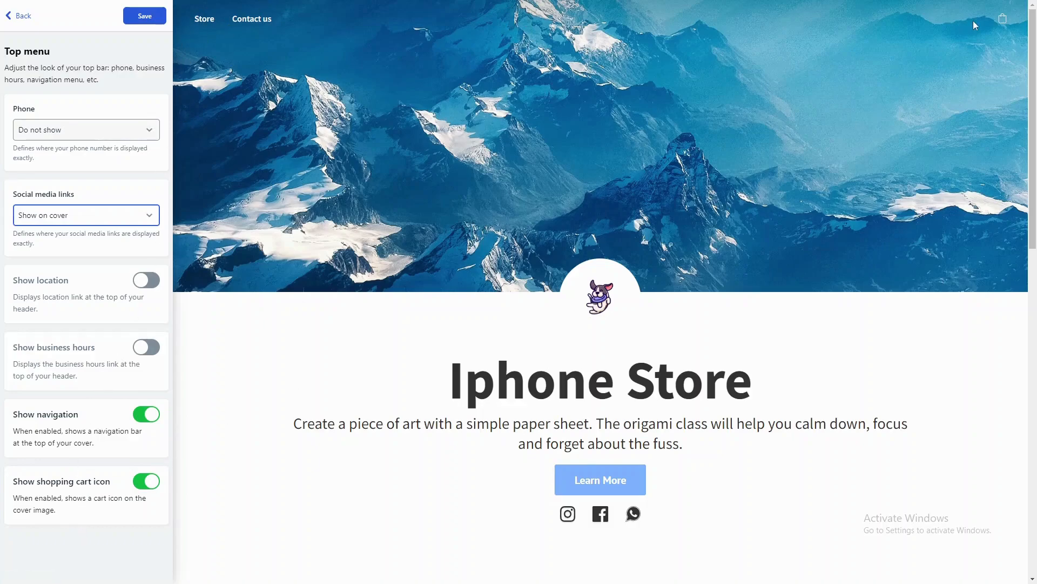
Save the Top menu changes and return to the list of site sections.
{"action": "left_click", "coordinate": [22, 14]}
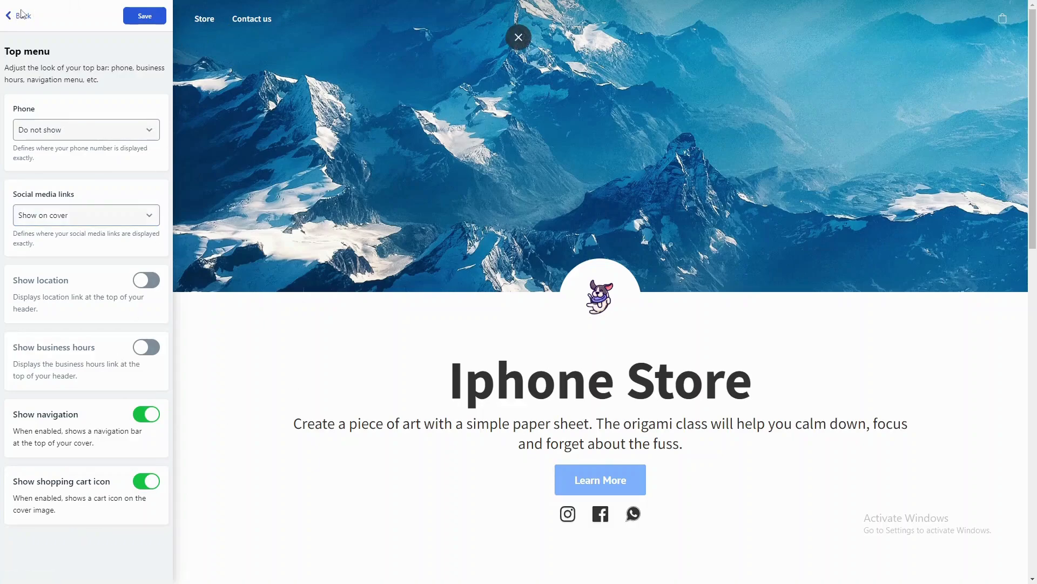
{"action": "left_click", "coordinate": [152, 19]}
{"action": "left_click", "coordinate": [25, 21]}
{"action": "scroll", "coordinate": [68, 451], "scroll_direction": "up", "scroll_amount": 7}
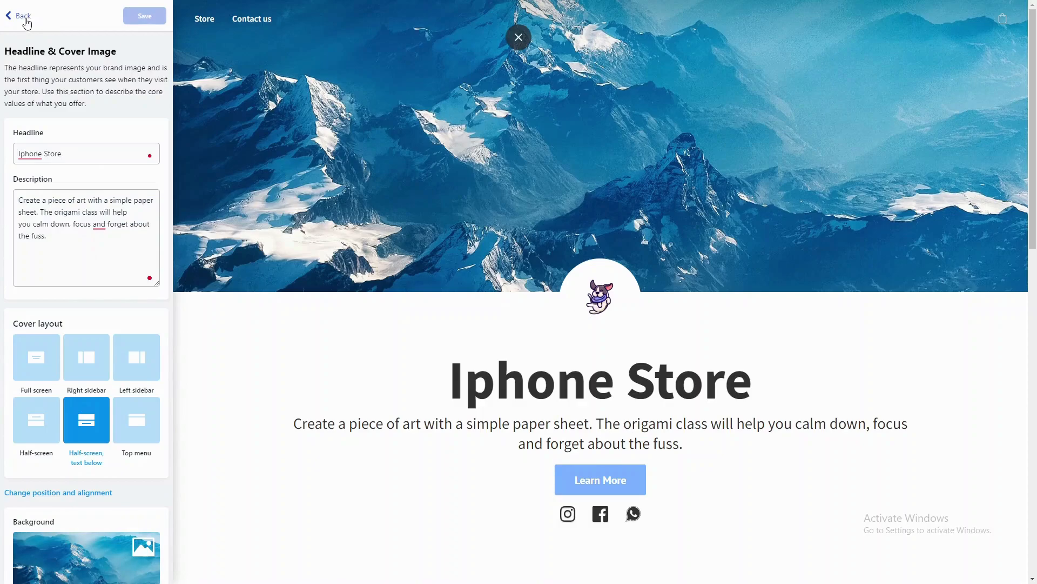
{"action": "left_click", "coordinate": [21, 16]}
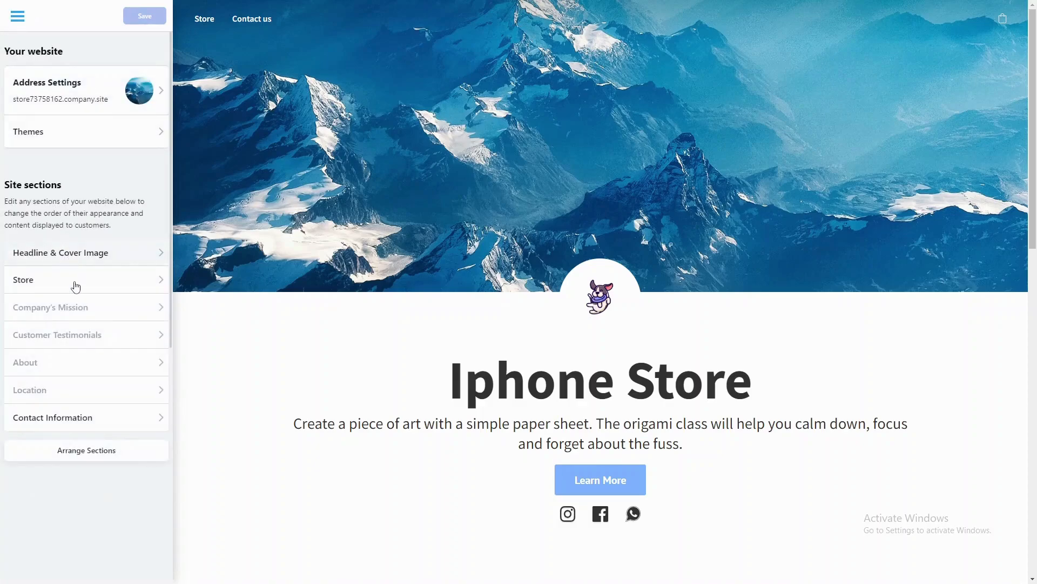
Open the Store section settings, try the Medium and Large thumbnail sizes, and set the size to Small.
{"action": "left_click", "coordinate": [74, 286]}
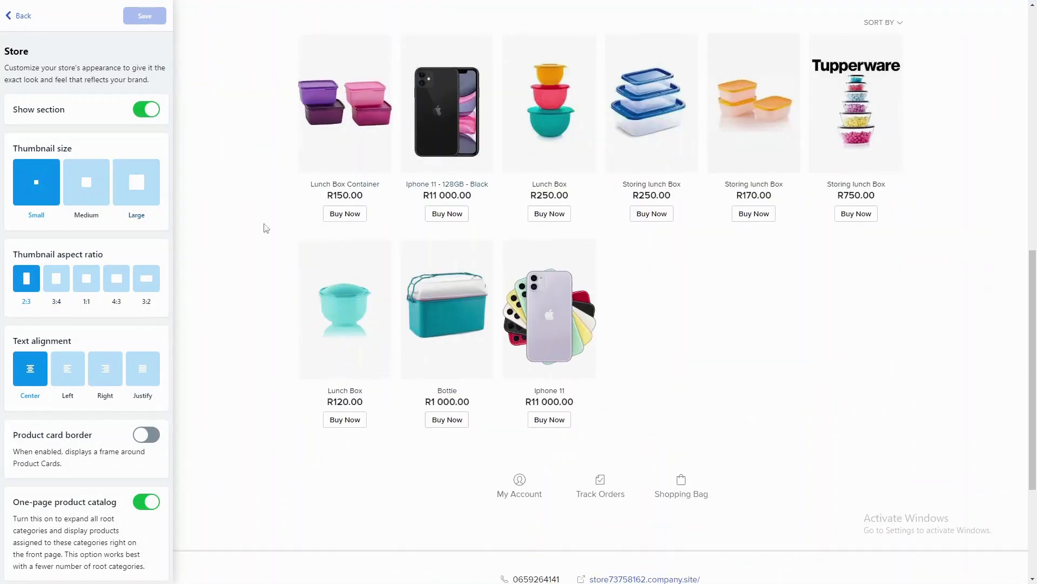
{"action": "left_click", "coordinate": [81, 188]}
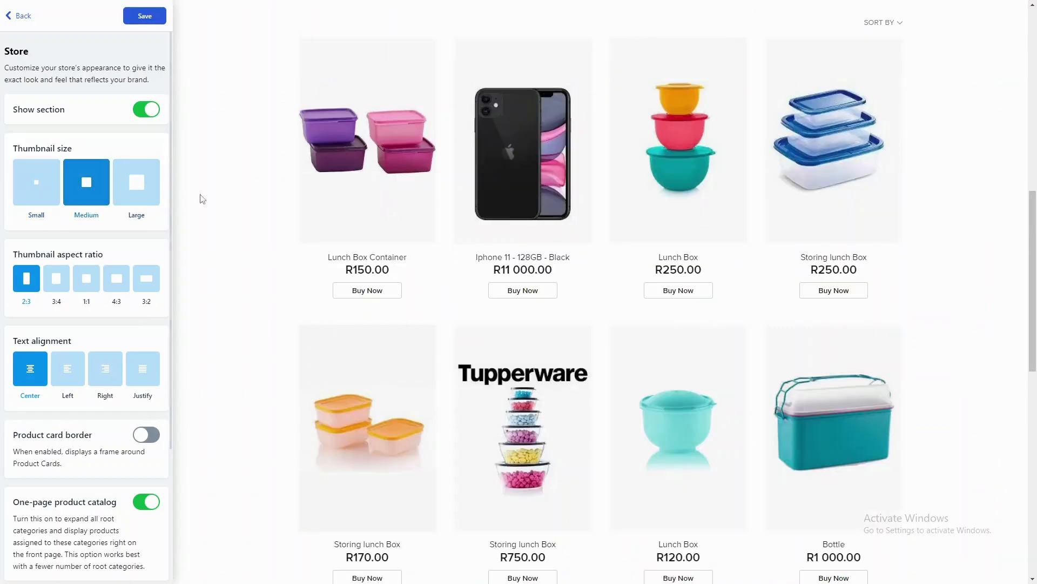
{"action": "left_click", "coordinate": [140, 183]}
{"action": "left_click", "coordinate": [57, 192]}
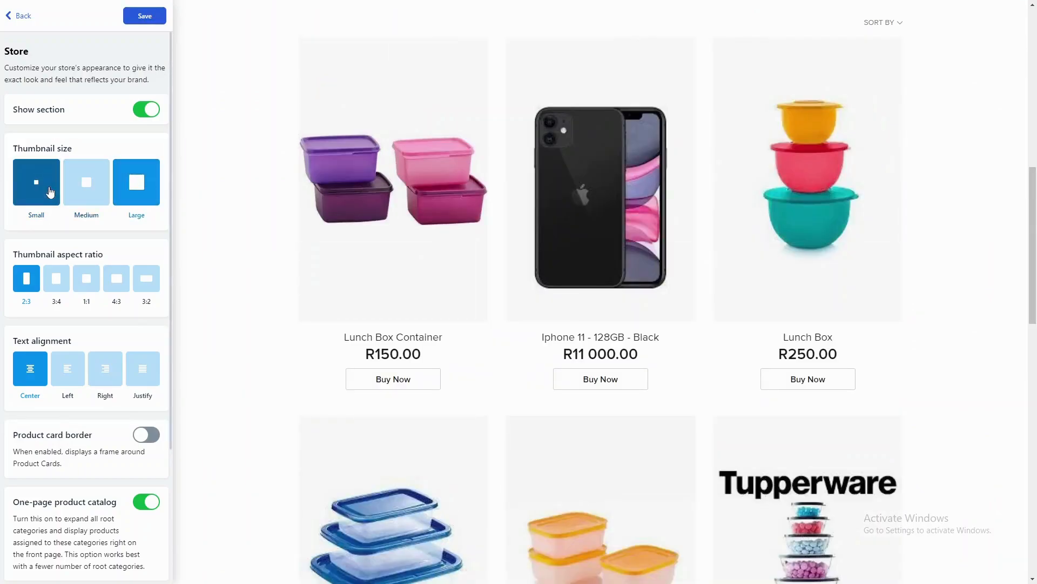
{"action": "left_click", "coordinate": [92, 185]}
{"action": "left_click", "coordinate": [31, 181]}
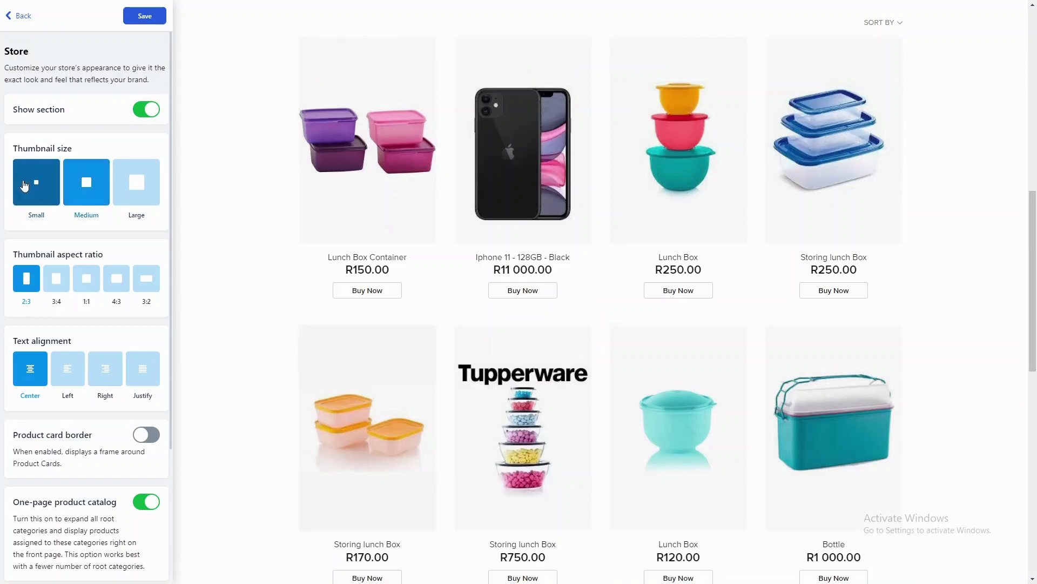
Try the 3:4, 1:1 and 4:3 thumbnail aspect ratios, and set the ratio back to 2:3.
{"action": "left_click", "coordinate": [54, 280]}
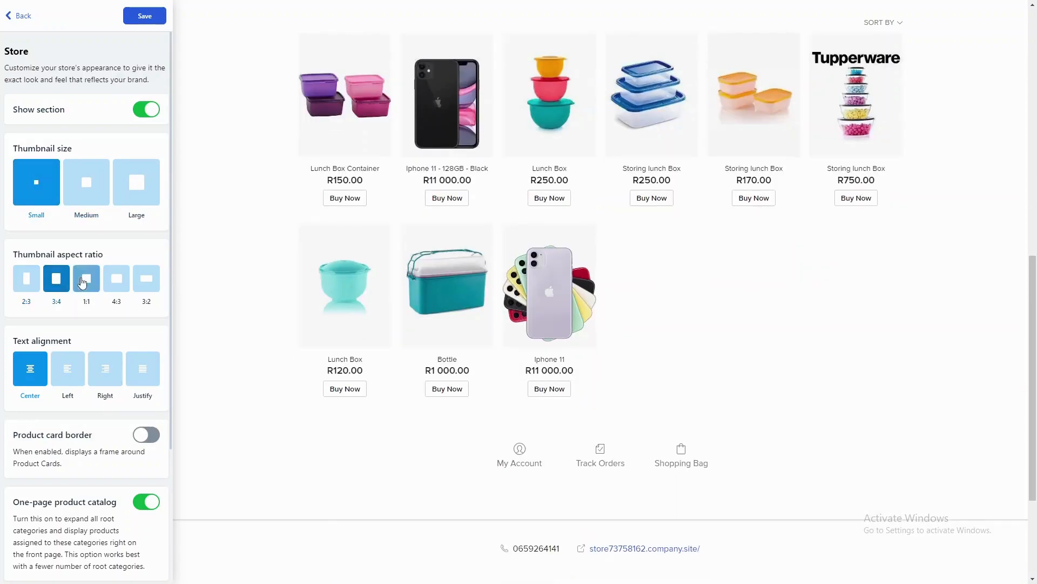
{"action": "left_click", "coordinate": [146, 279]}
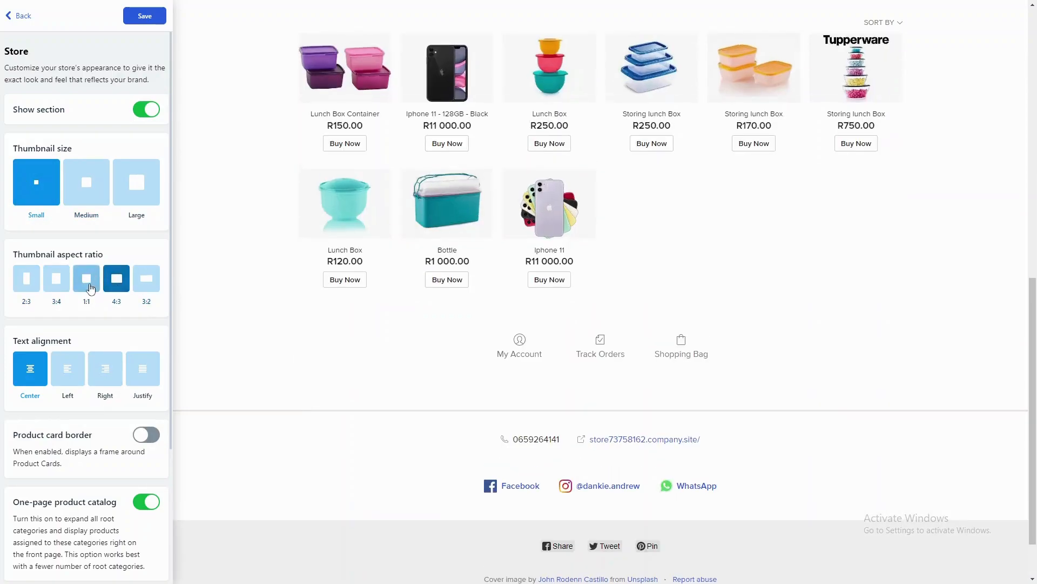
{"action": "left_click", "coordinate": [86, 278]}
{"action": "left_click", "coordinate": [56, 278]}
{"action": "left_click", "coordinate": [35, 289]}
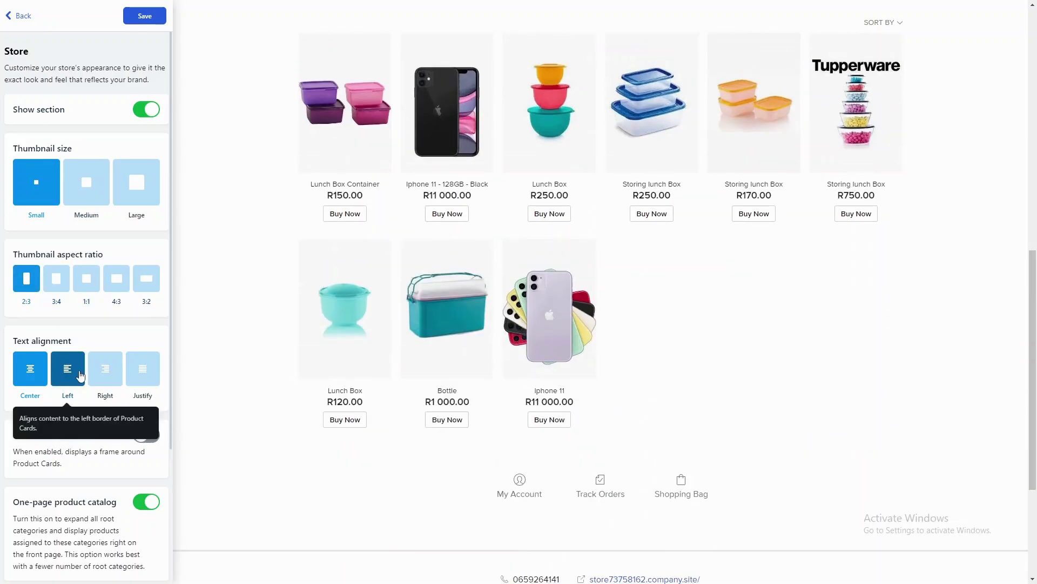
Try the Left, Right and Justify text alignments on the product cards, and set the alignment back to Center.
{"action": "left_click", "coordinate": [76, 376]}
{"action": "left_click", "coordinate": [106, 370]}
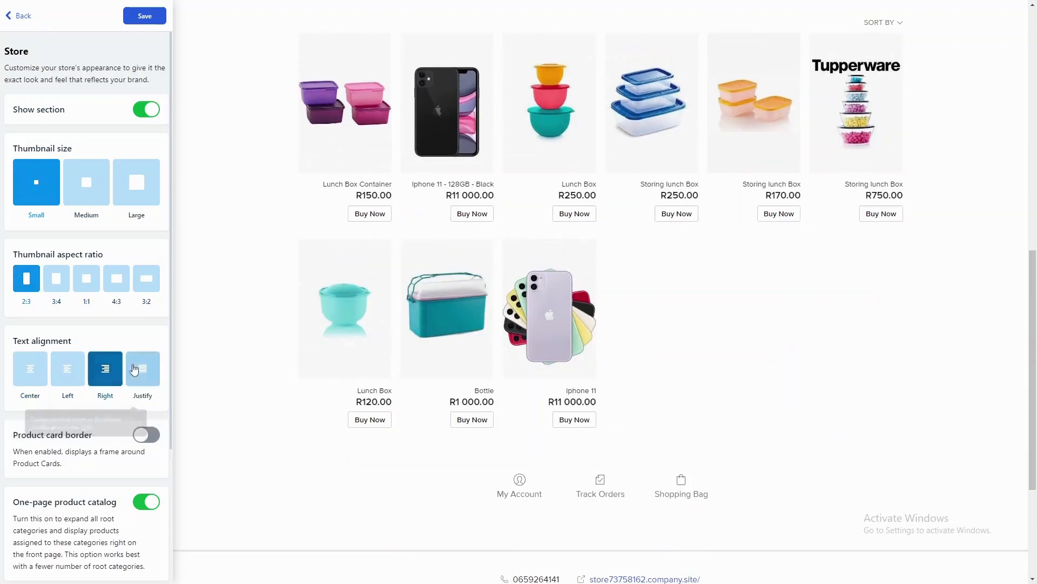
{"action": "left_click", "coordinate": [135, 369]}
{"action": "left_click", "coordinate": [18, 373]}
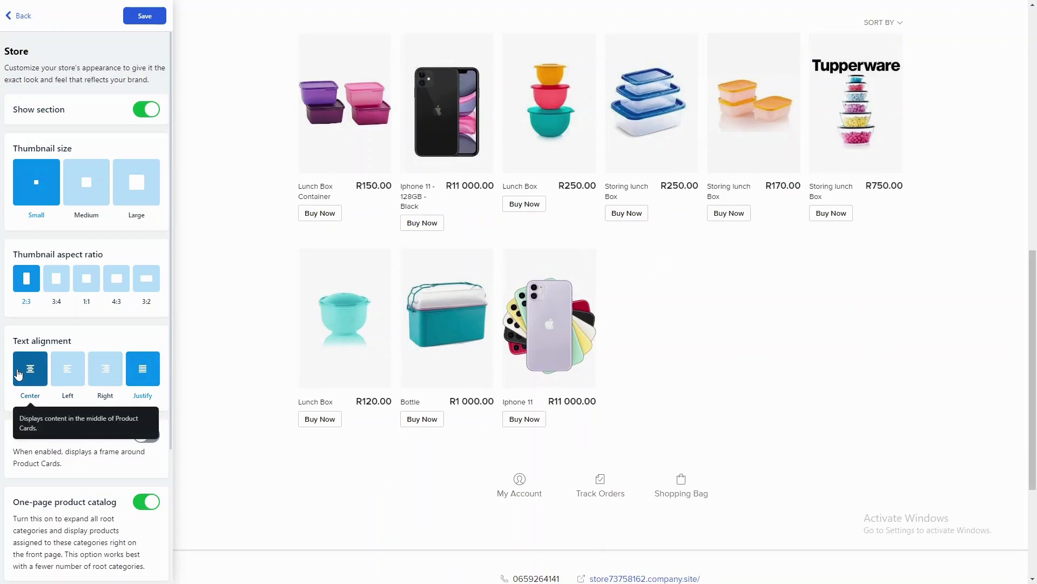
Try the product card border on the store's products, and turn it off again.
{"action": "scroll", "coordinate": [82, 363], "scroll_direction": "down", "scroll_amount": 3}
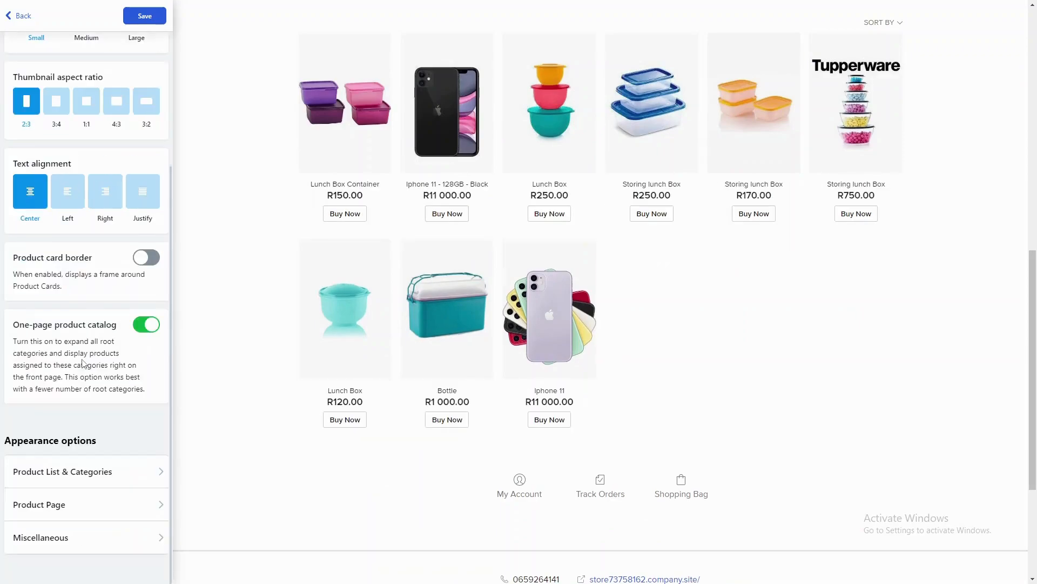
{"action": "left_click", "coordinate": [141, 264]}
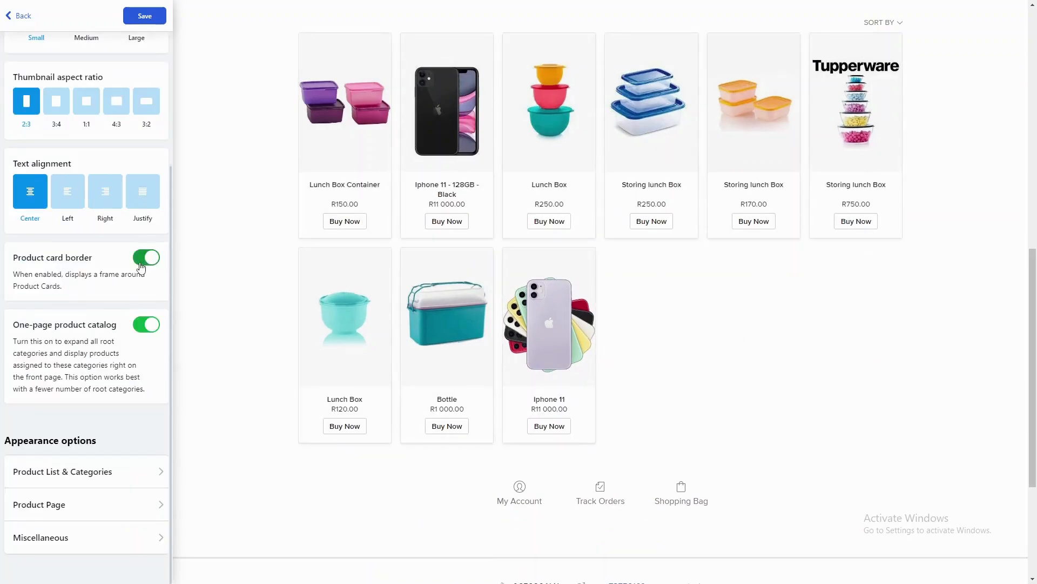
{"action": "left_click", "coordinate": [141, 263]}
{"action": "left_click", "coordinate": [142, 263]}
{"action": "left_click", "coordinate": [141, 264]}
Try turning off the one-page product catalog in the Store settings, and turn it back on.
{"action": "left_click", "coordinate": [151, 323]}
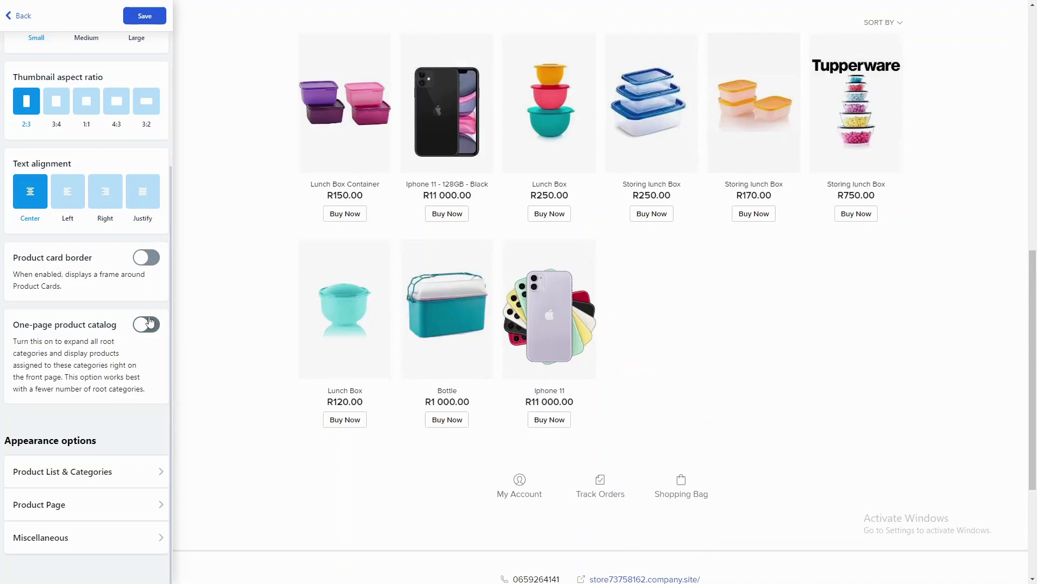
{"action": "scroll", "coordinate": [149, 351], "scroll_direction": "up", "scroll_amount": 3}
{"action": "left_click", "coordinate": [146, 501]}
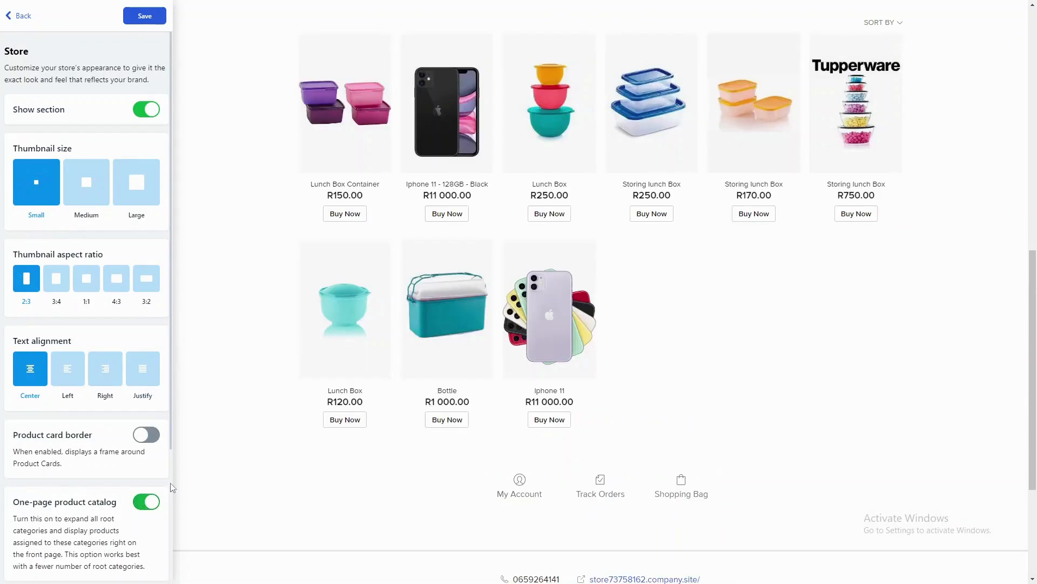
{"action": "scroll", "coordinate": [118, 427], "scroll_direction": "down", "scroll_amount": 3}
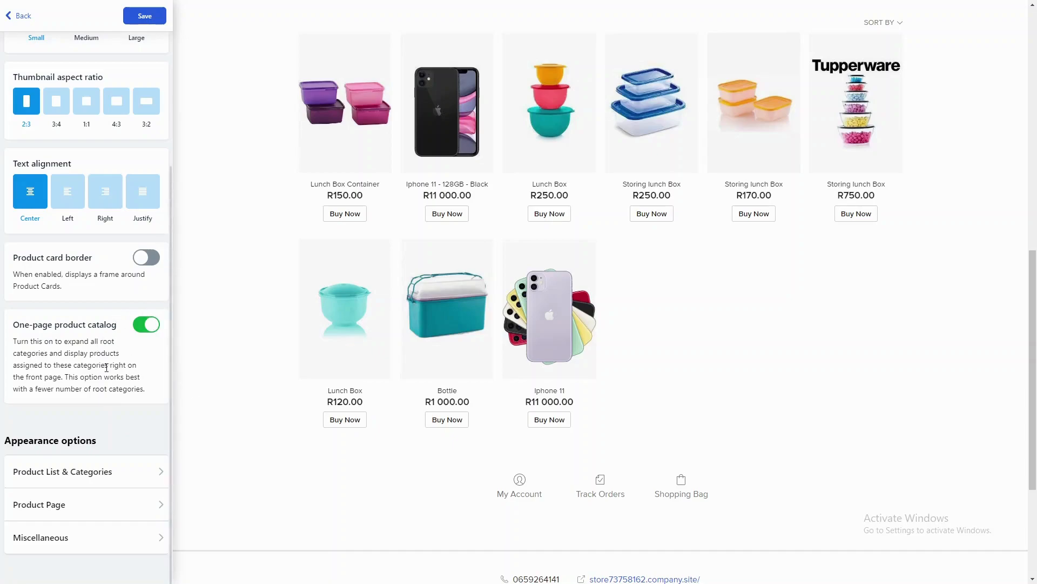
{"action": "scroll", "coordinate": [71, 185], "scroll_direction": "up", "scroll_amount": 3}
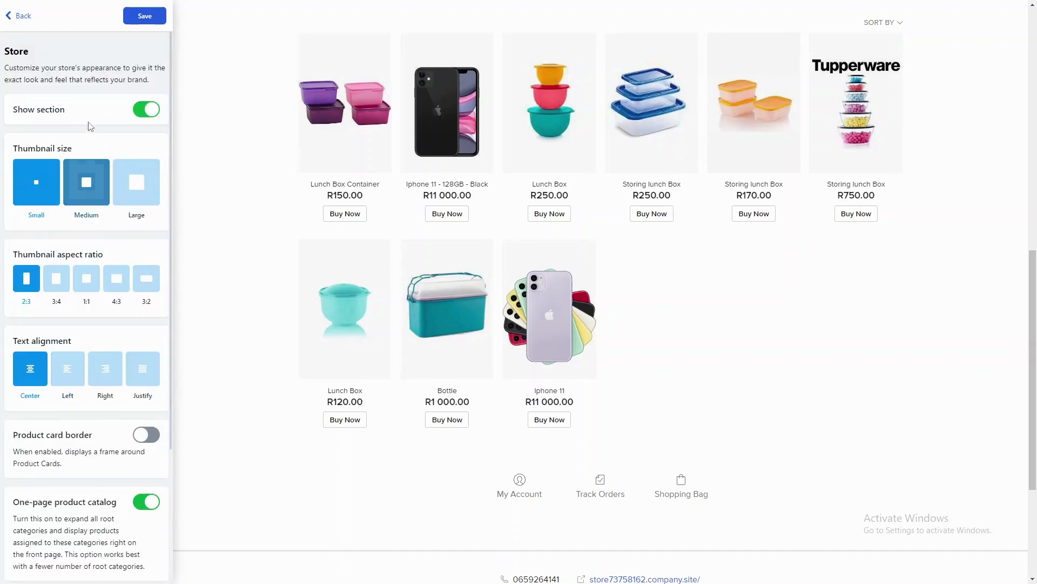
{"action": "scroll", "coordinate": [115, 285], "scroll_direction": "down", "scroll_amount": 3}
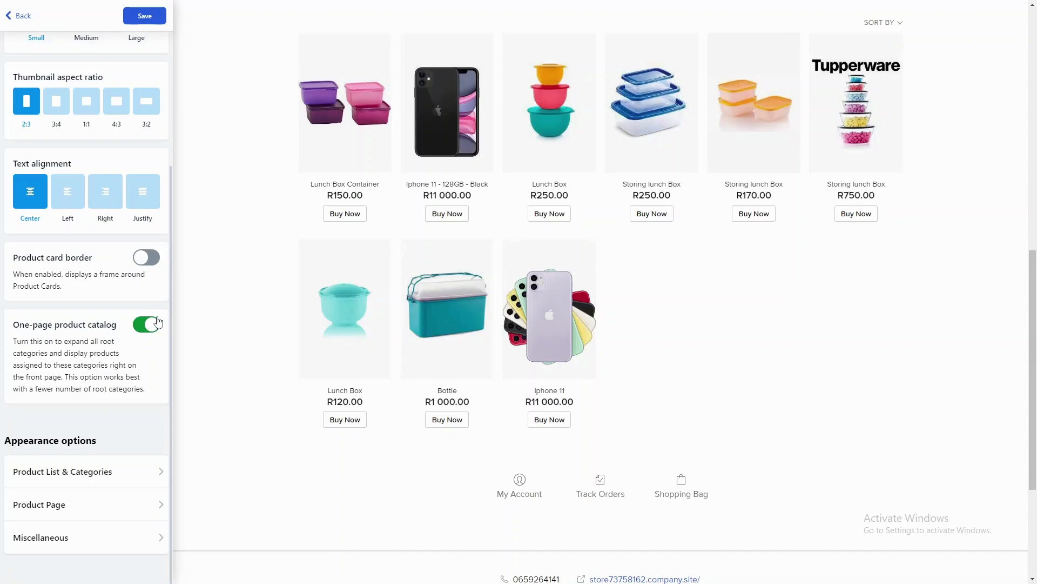
{"action": "scroll", "coordinate": [135, 148], "scroll_direction": "up", "scroll_amount": 3}
{"action": "scroll", "coordinate": [138, 313], "scroll_direction": "down", "scroll_amount": 3}
Open the Product List & Categories options, try hiding the product names, and set both product name and price to Show.
{"action": "left_click", "coordinate": [97, 476]}
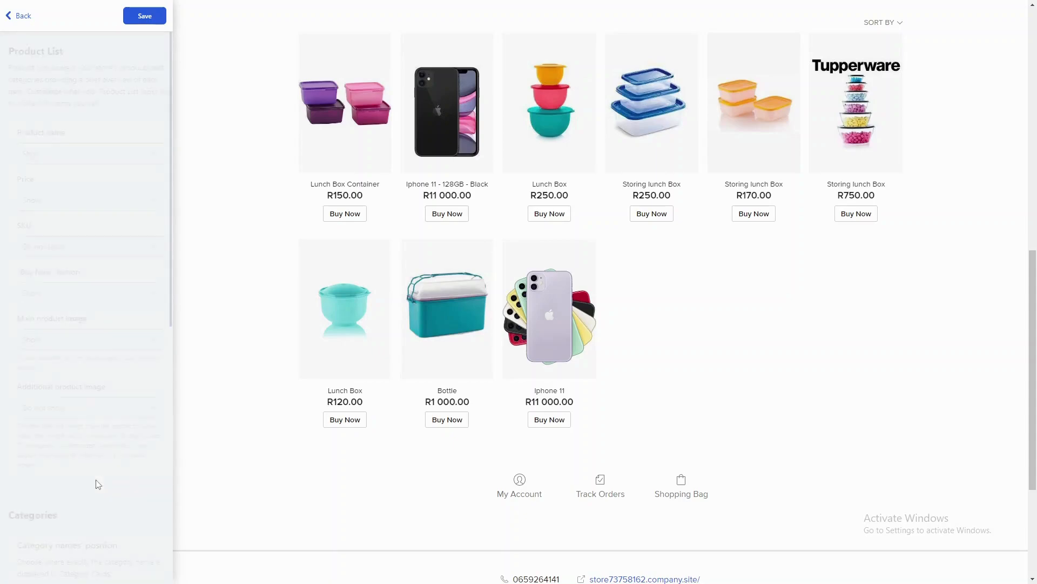
{"action": "left_click", "coordinate": [73, 161]}
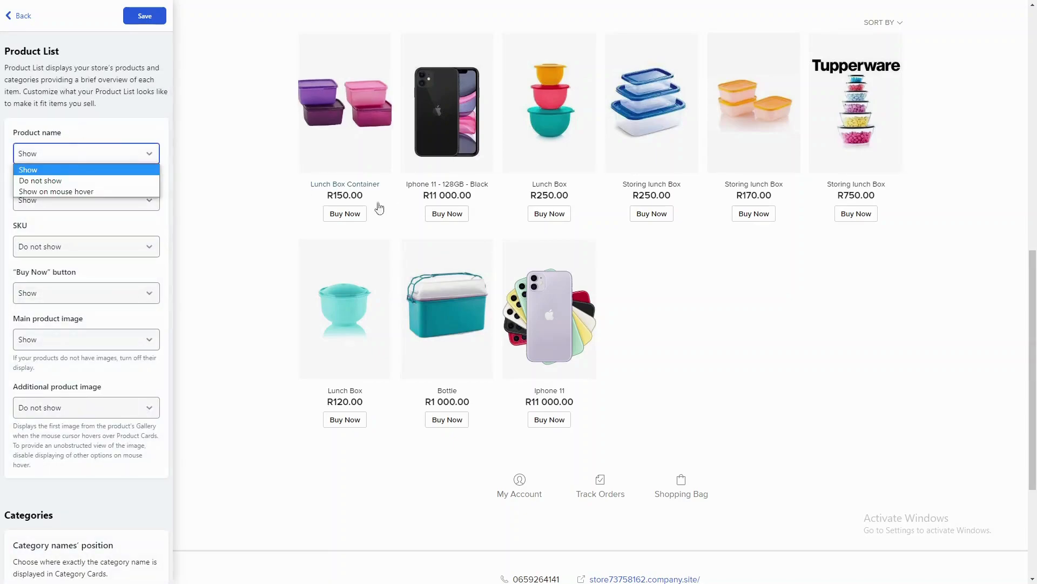
{"action": "left_click", "coordinate": [75, 181]}
{"action": "left_click", "coordinate": [93, 157]}
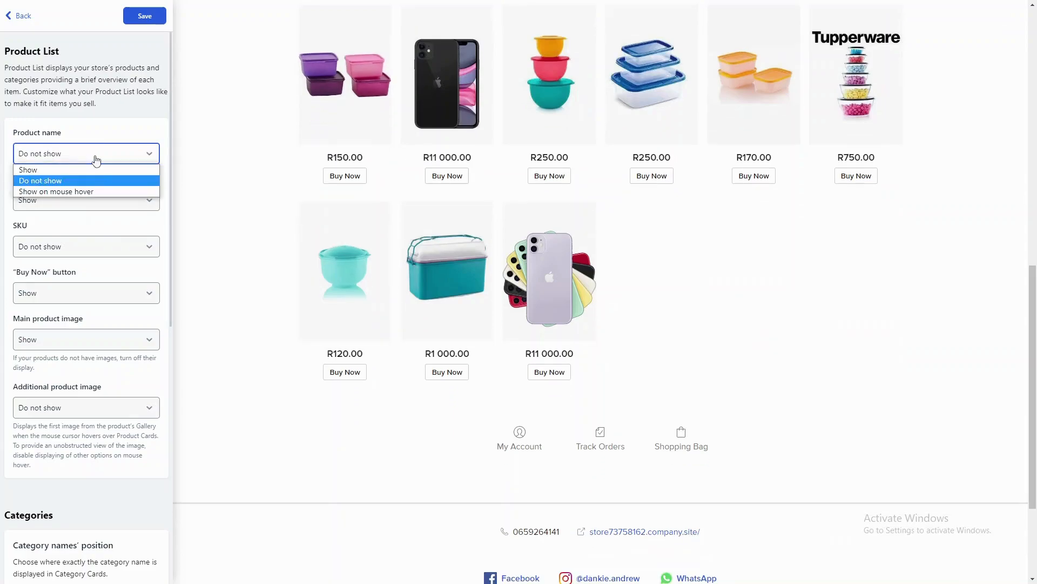
{"action": "left_click", "coordinate": [68, 168]}
{"action": "left_click", "coordinate": [67, 204]}
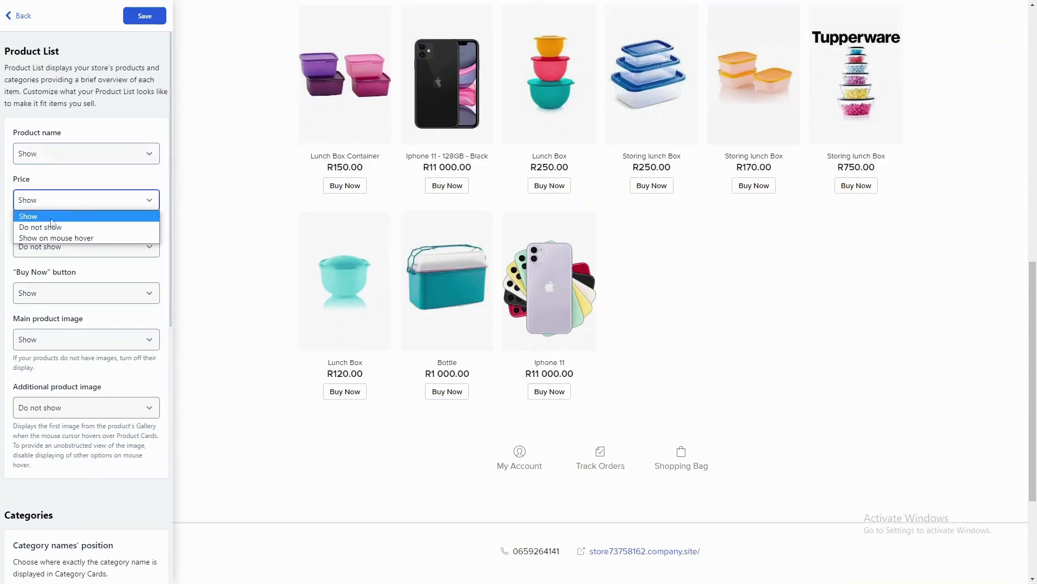
{"action": "left_click", "coordinate": [66, 206]}
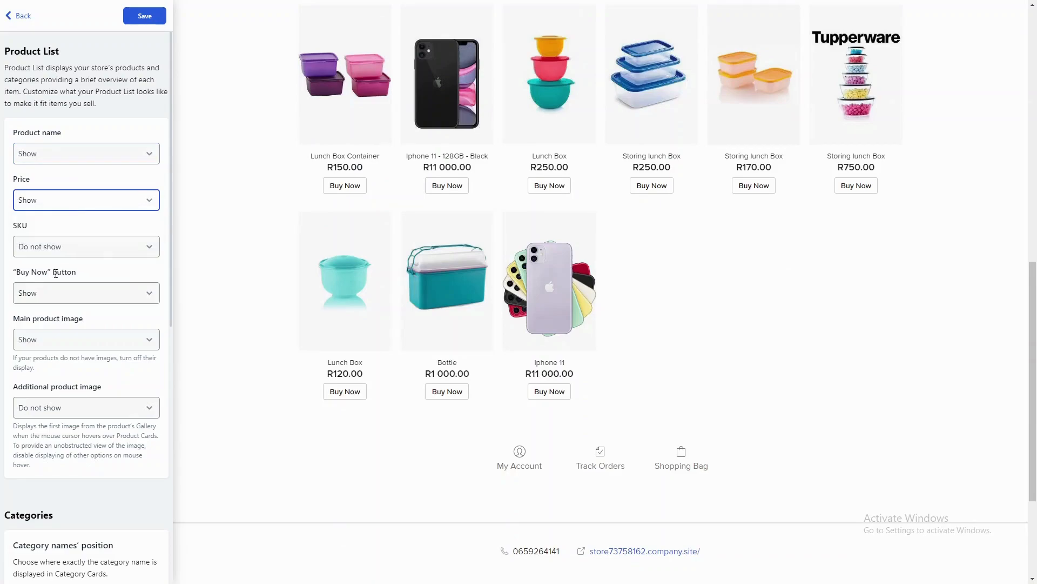
Try turning off the Breadcrumbs and "Sort By" options for the product list, and turn both back on.
{"action": "scroll", "coordinate": [73, 458], "scroll_direction": "down", "scroll_amount": 9}
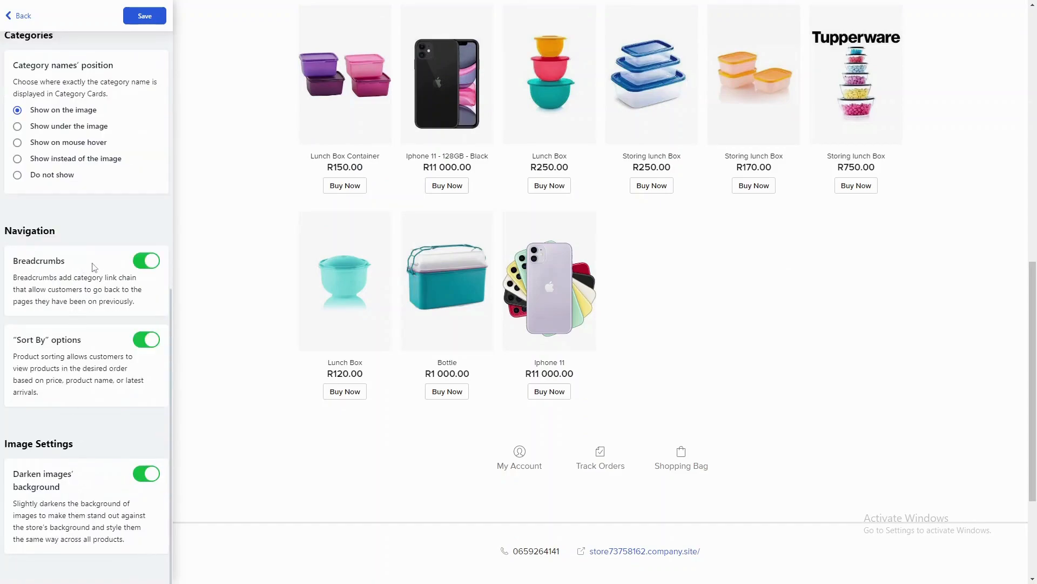
{"action": "left_click", "coordinate": [131, 260]}
{"action": "left_click", "coordinate": [131, 259]}
{"action": "left_click", "coordinate": [142, 341]}
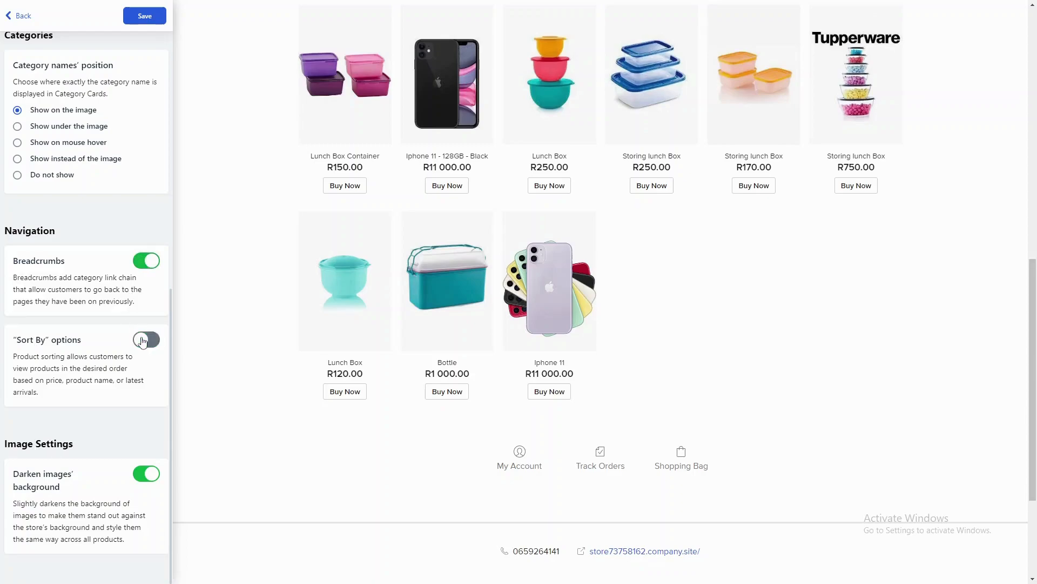
{"action": "left_click", "coordinate": [142, 340]}
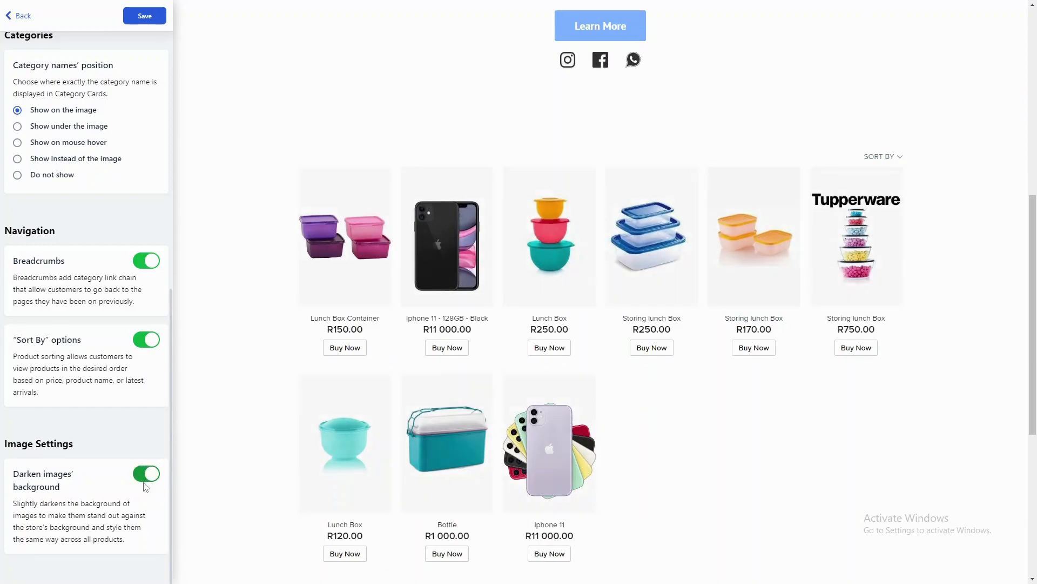
Save the product list changes and return to the Store section settings.
{"action": "scroll", "coordinate": [114, 515], "scroll_direction": "up", "scroll_amount": 8}
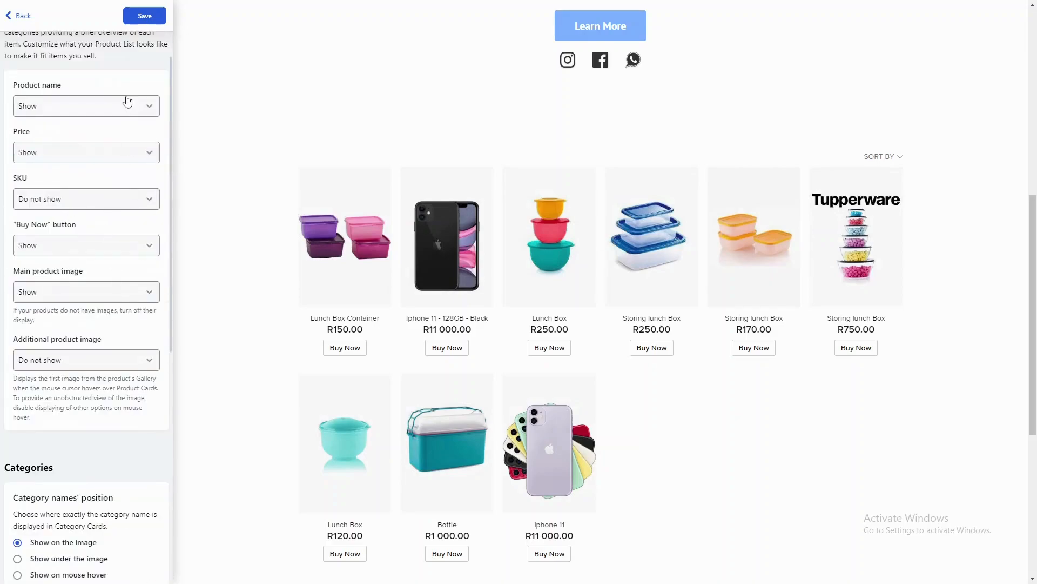
{"action": "left_click", "coordinate": [149, 16]}
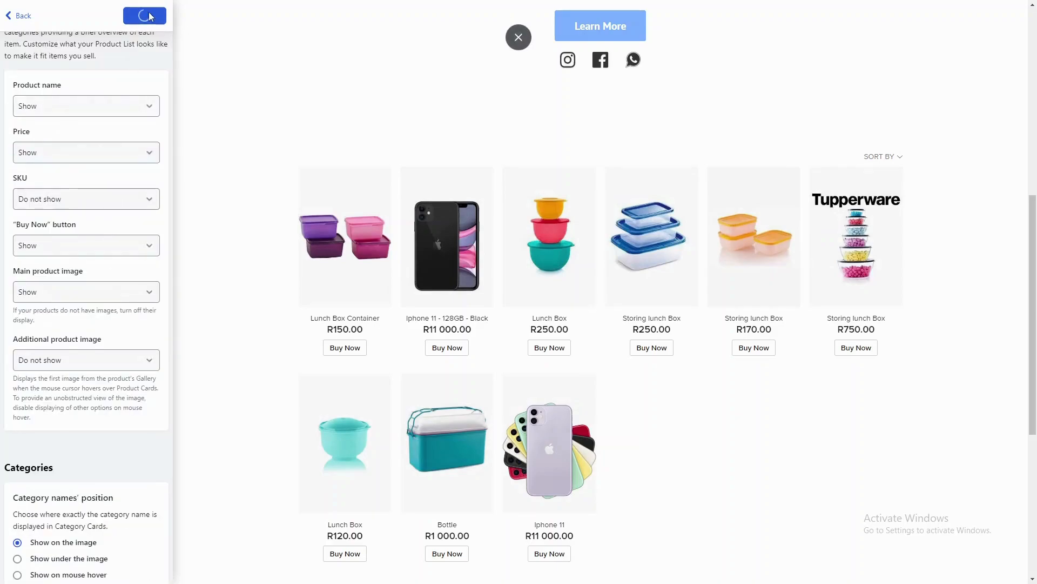
{"action": "left_click", "coordinate": [28, 20]}
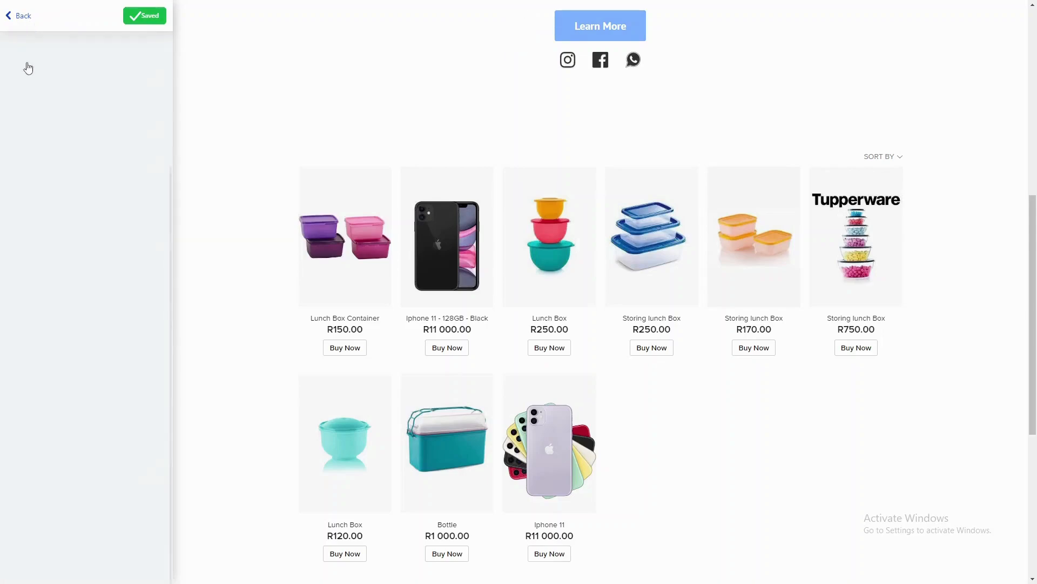
{"action": "left_click", "coordinate": [93, 474]}
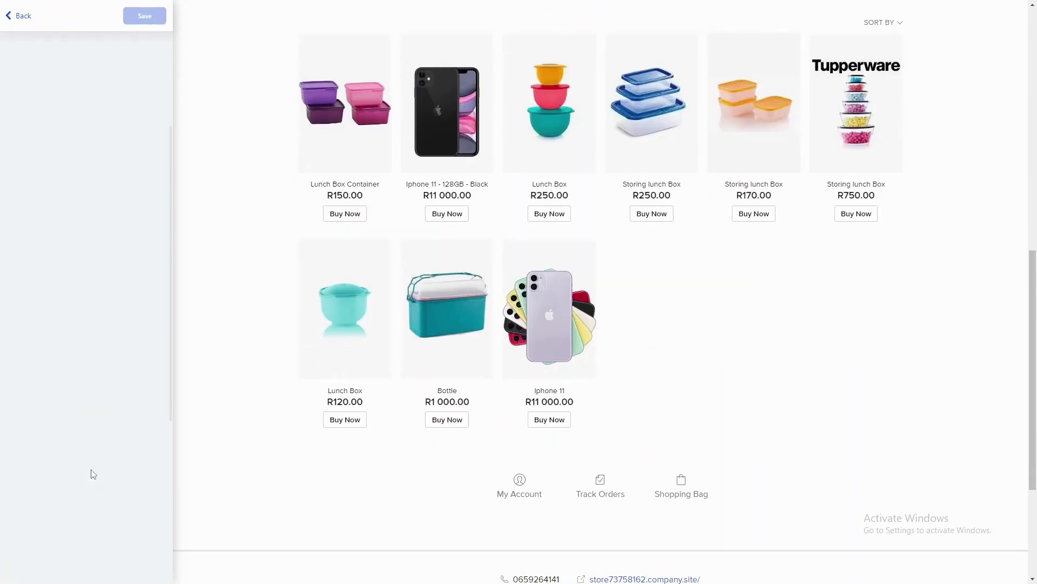
{"action": "left_click", "coordinate": [20, 17]}
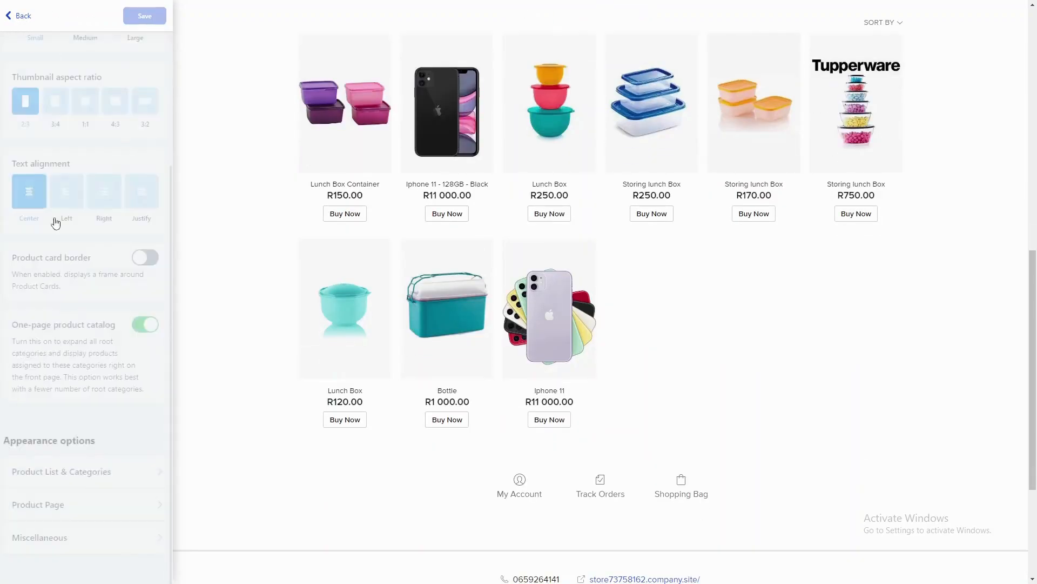
Open the Product Page settings, try the classic and mirrored 2-column page layouts, and set the layout back to the first option.
{"action": "left_click", "coordinate": [81, 504]}
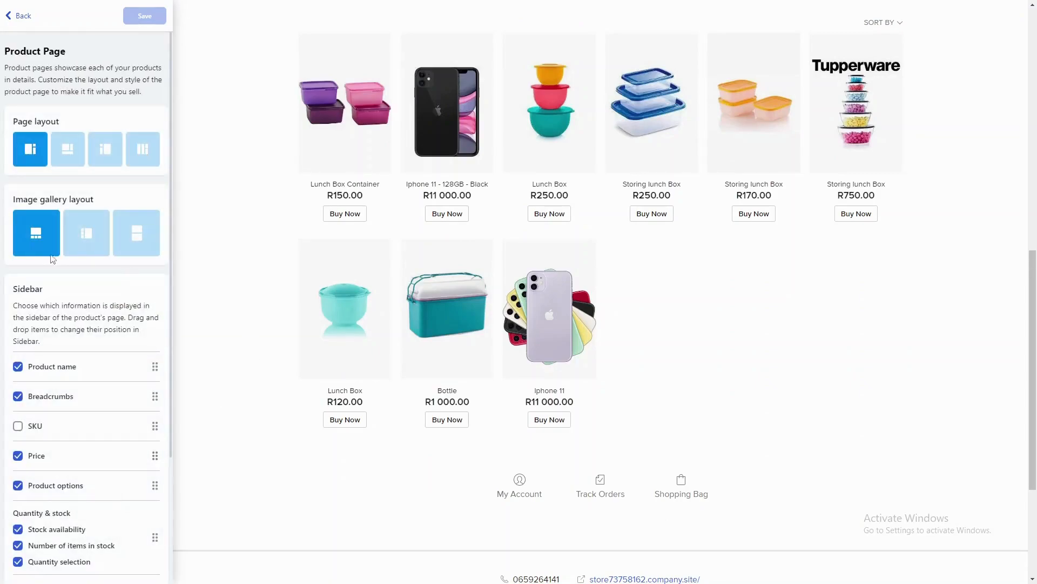
{"action": "left_click", "coordinate": [57, 150]}
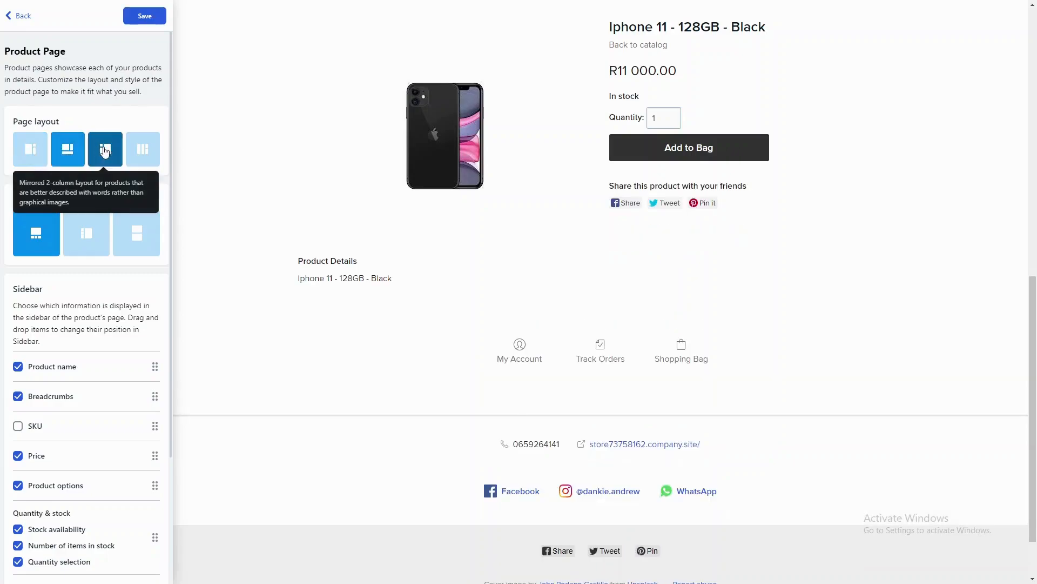
{"action": "left_click", "coordinate": [106, 150]}
{"action": "left_click", "coordinate": [67, 149]}
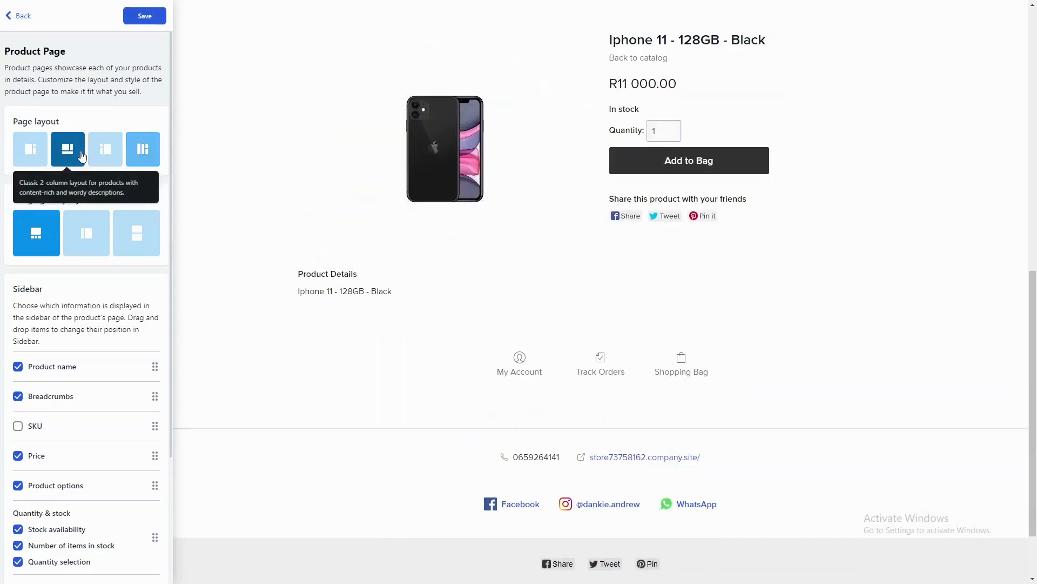
{"action": "left_click", "coordinate": [30, 150]}
Try the image gallery layouts and choose the one with thumbnails displayed vertically next to the main product image.
{"action": "left_click", "coordinate": [90, 249]}
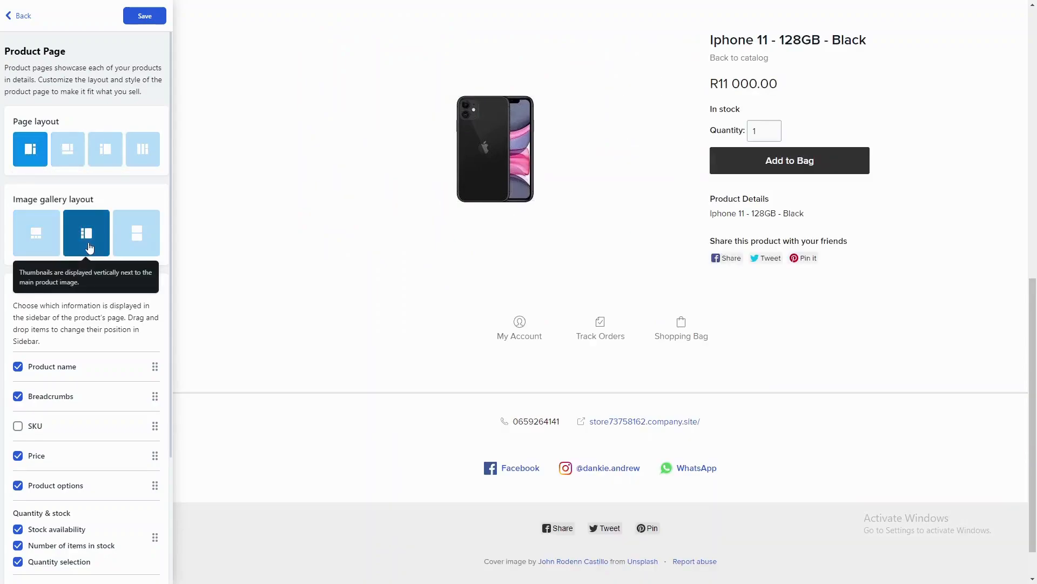
{"action": "left_click", "coordinate": [116, 245]}
{"action": "left_click", "coordinate": [38, 233]}
{"action": "left_click", "coordinate": [102, 240]}
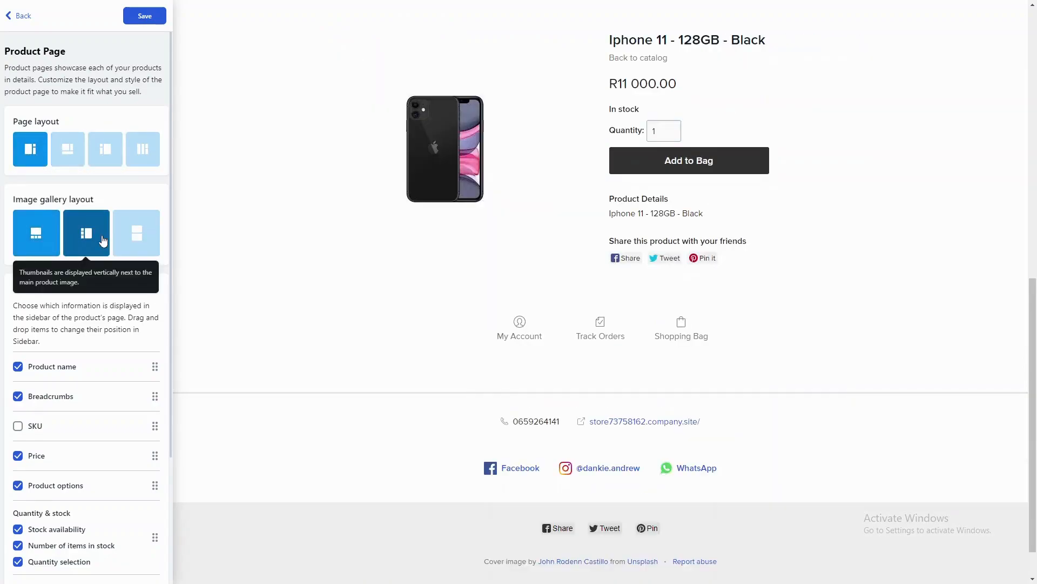
Try the SKU, Number of items in stock and Stock availability options in the product page sidebar, set them back, and toggle Attributes.
{"action": "scroll", "coordinate": [60, 332], "scroll_direction": "down", "scroll_amount": 3}
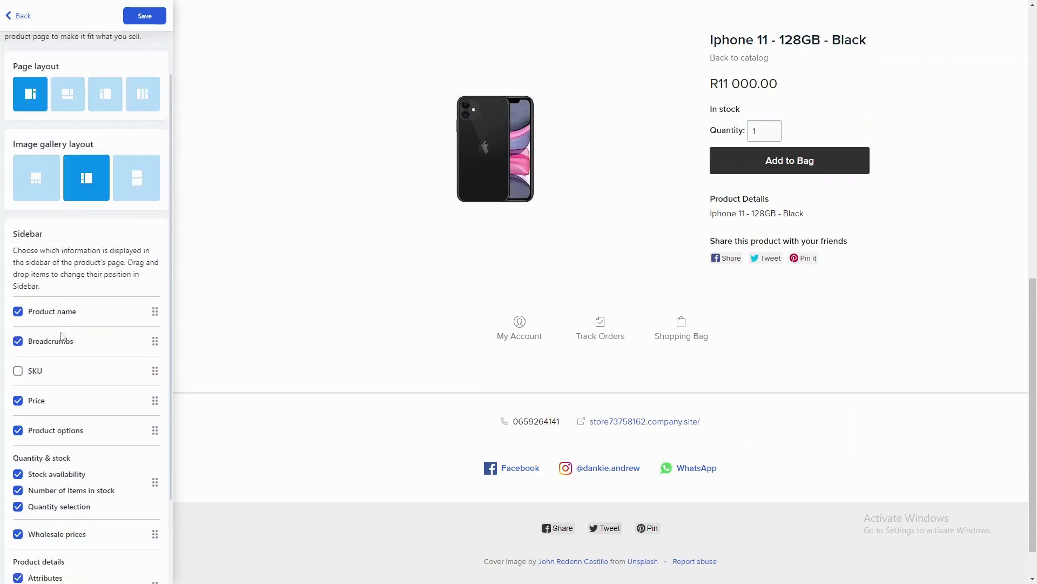
{"action": "left_click", "coordinate": [18, 262]}
{"action": "left_click", "coordinate": [18, 262]}
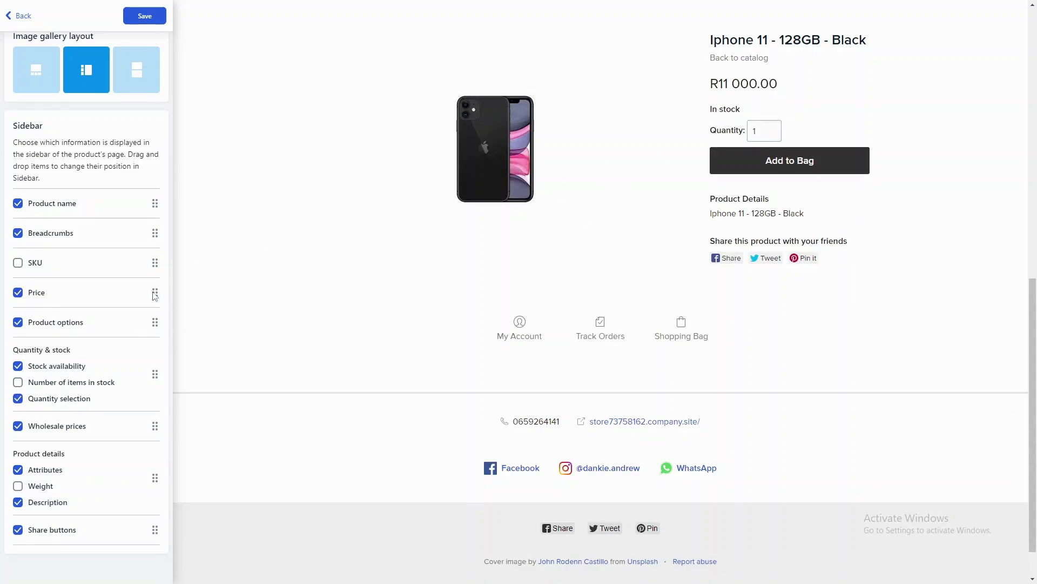
{"action": "left_click", "coordinate": [18, 383]}
{"action": "left_click", "coordinate": [19, 367]}
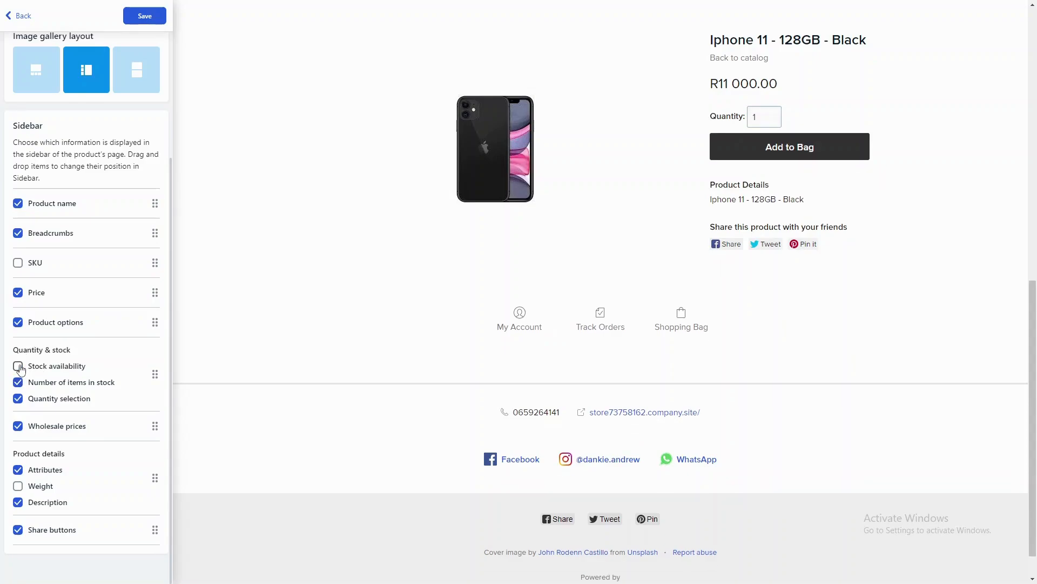
{"action": "left_click", "coordinate": [19, 367]}
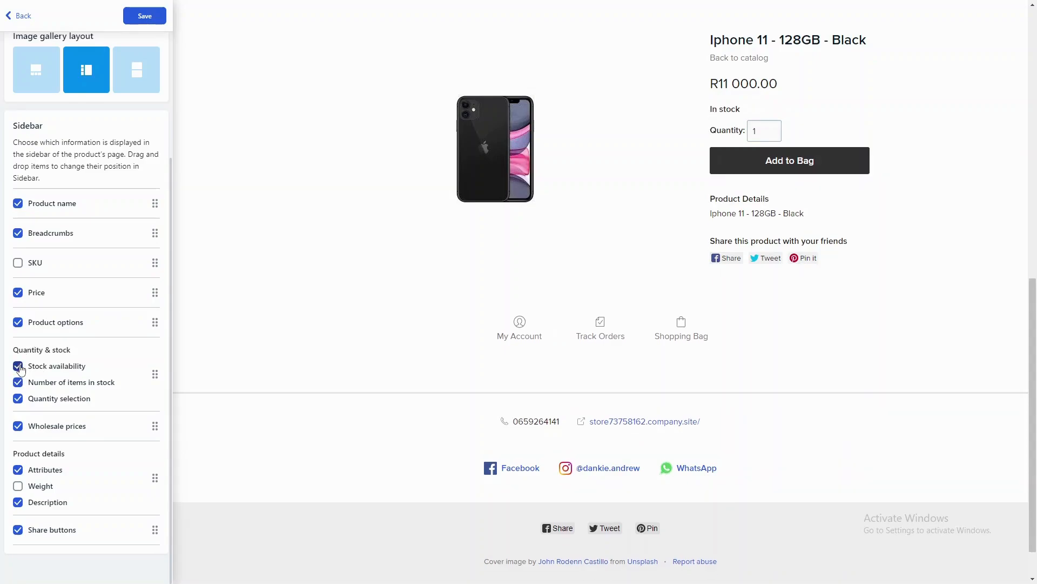
{"action": "left_click", "coordinate": [19, 471]}
{"action": "scroll", "coordinate": [18, 432], "scroll_direction": "up", "scroll_amount": 3}
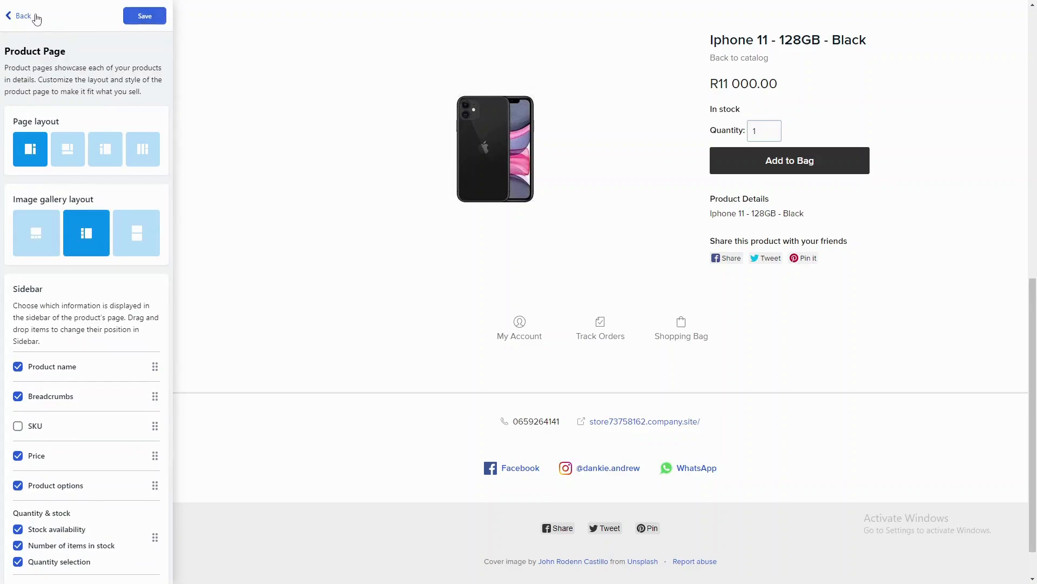
{"action": "left_click", "coordinate": [12, 21]}
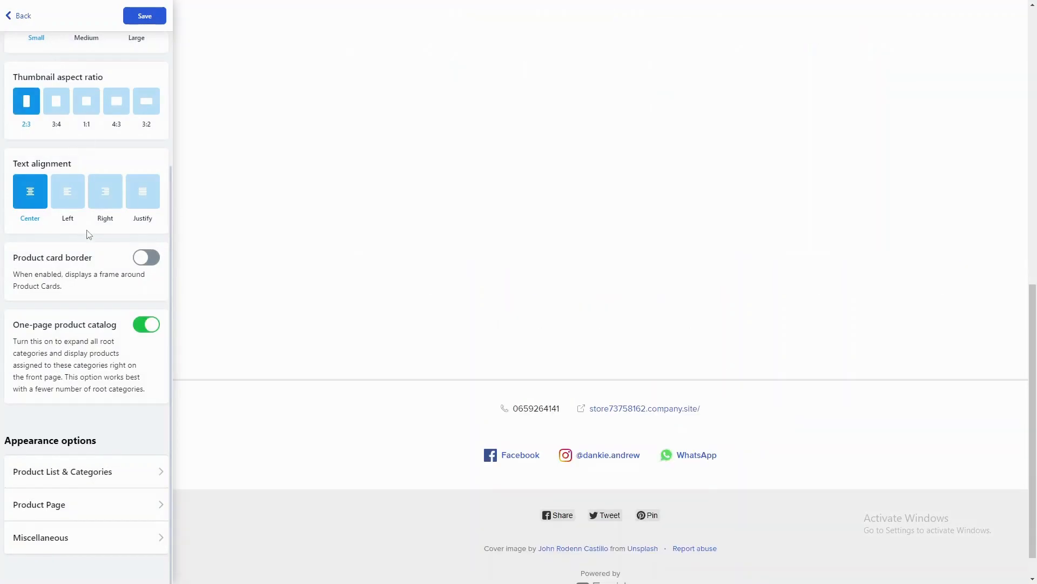
Open the Miscellaneous appearance options, try turning off the store's footer menu, and turn it back on.
{"action": "left_click", "coordinate": [100, 538]}
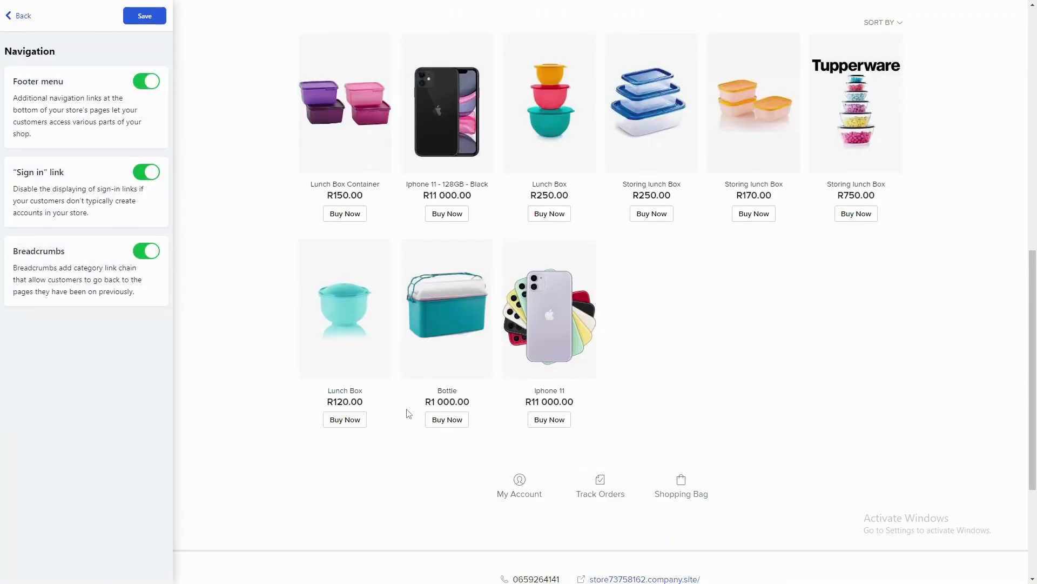
{"action": "left_click", "coordinate": [138, 82]}
{"action": "left_click", "coordinate": [138, 82]}
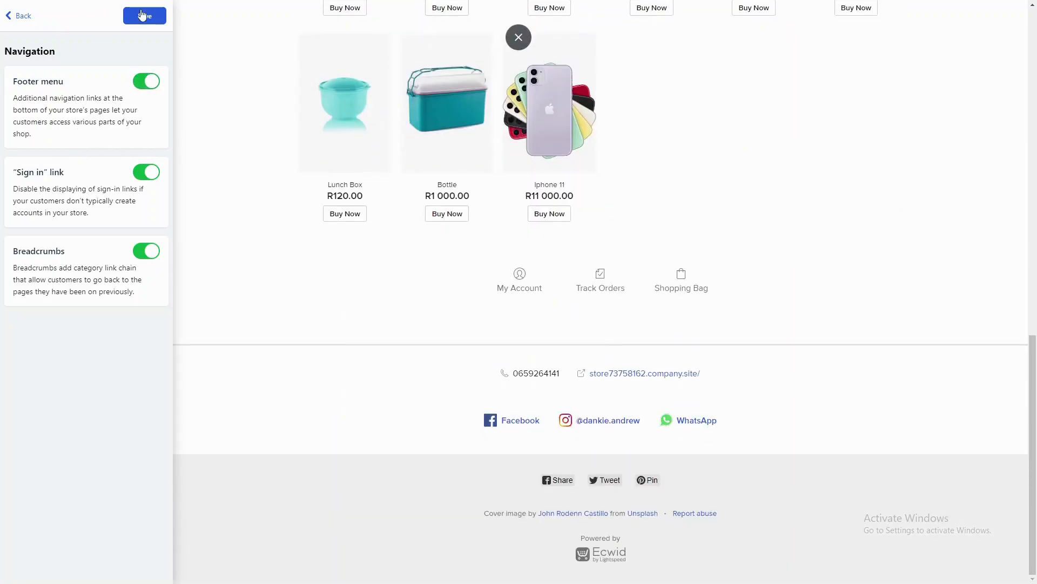
Save the Store section settings and return to the list of site sections.
{"action": "left_click", "coordinate": [8, 18]}
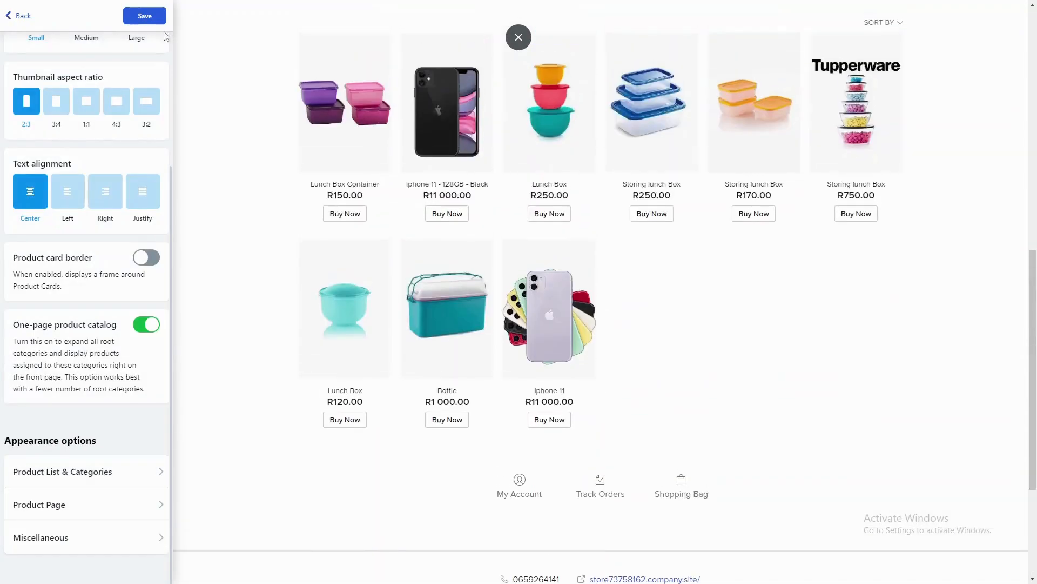
{"action": "left_click", "coordinate": [144, 23]}
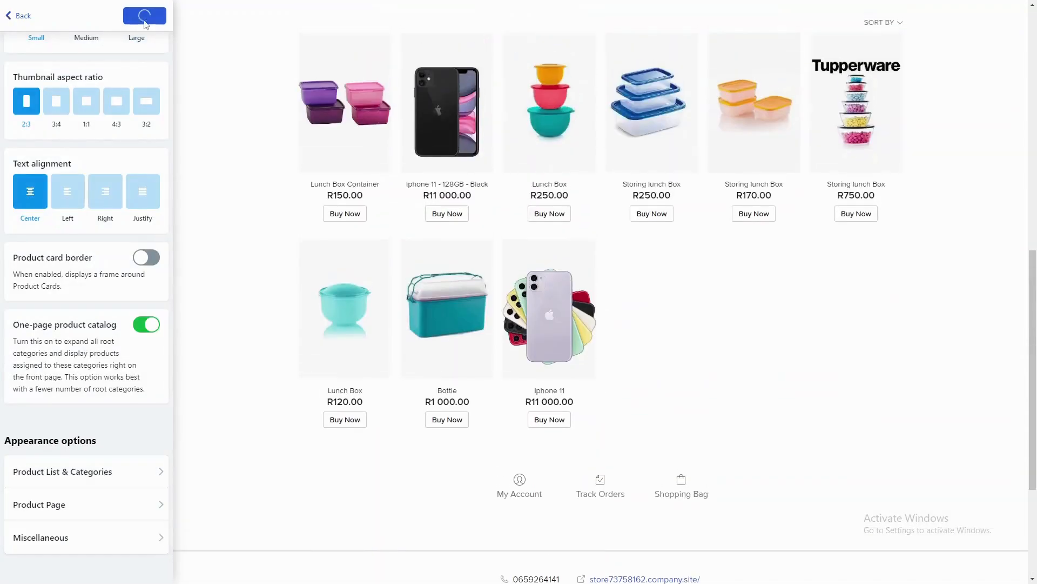
{"action": "left_click", "coordinate": [13, 18]}
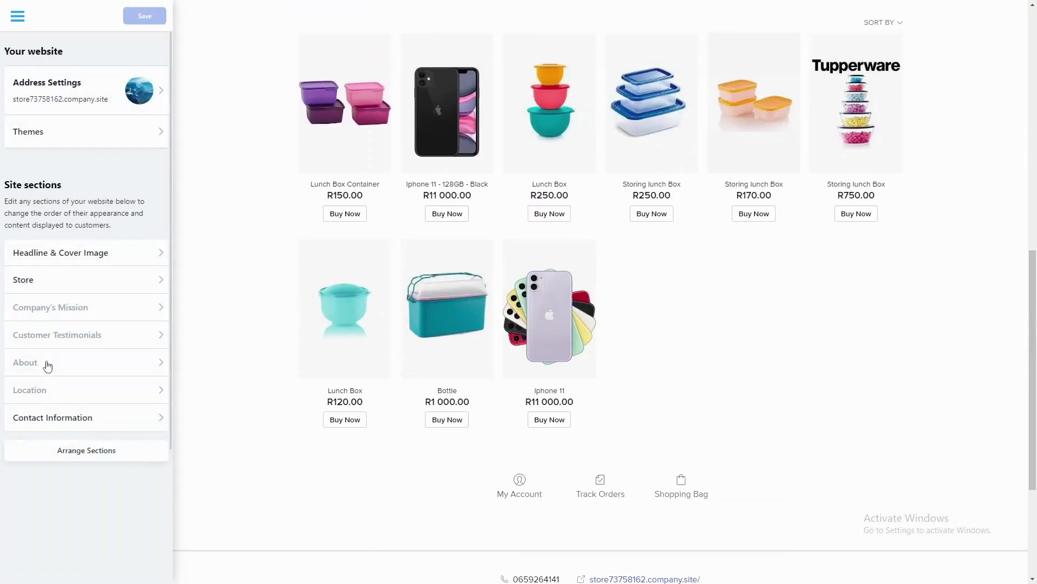
Open the arrangement of the site sections and try moving sections around, leaving Headline & Cover Image first and Store second.
{"action": "left_click", "coordinate": [81, 451]}
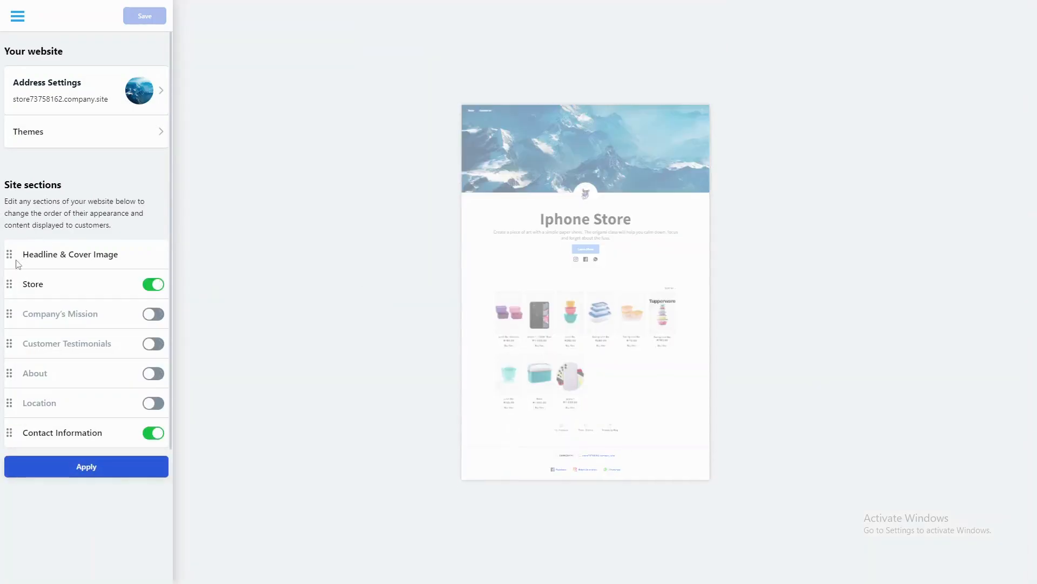
{"action": "left_click_drag", "start_coordinate": [9, 254], "coordinate": [15, 285]}
{"action": "mouse_move", "coordinate": [9, 337]}
{"action": "left_mouse_down"}
{"action": "mouse_move", "coordinate": [11, 349]}
{"action": "mouse_move", "coordinate": [23, 326]}
{"action": "left_mouse_up"}
{"action": "left_click_drag", "start_coordinate": [15, 334], "coordinate": [22, 237]}
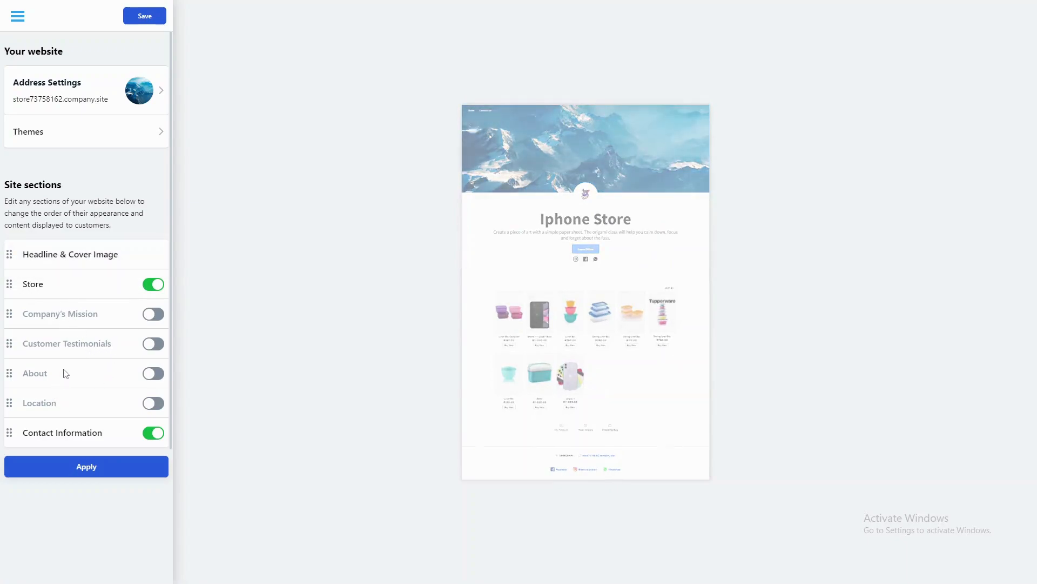
Turn on the Location, Customer Testimonials, Company's Mission and About sections and apply the arrangement.
{"action": "left_click", "coordinate": [153, 403]}
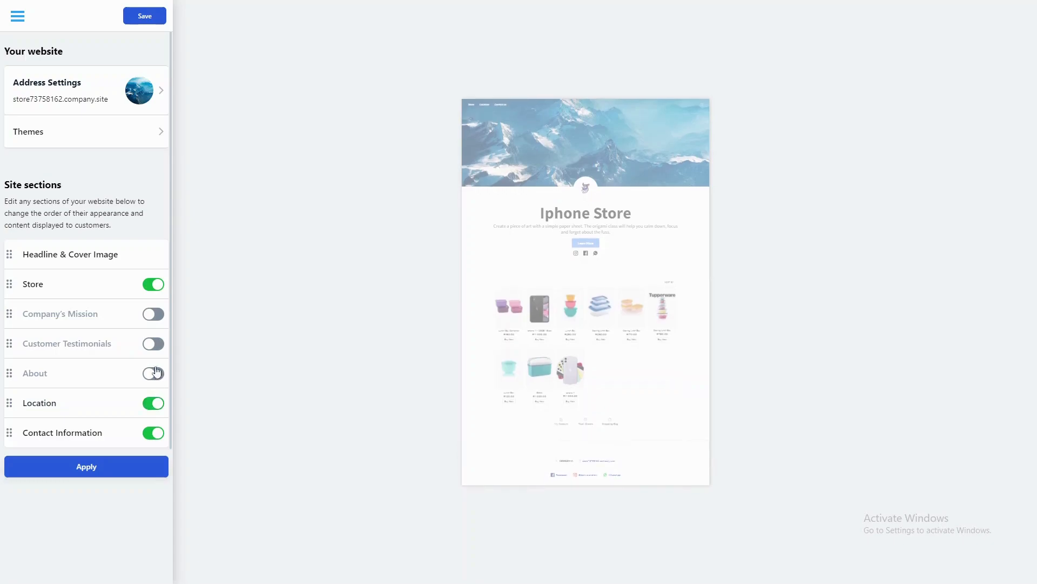
{"action": "left_click", "coordinate": [160, 345]}
{"action": "left_click", "coordinate": [153, 314]}
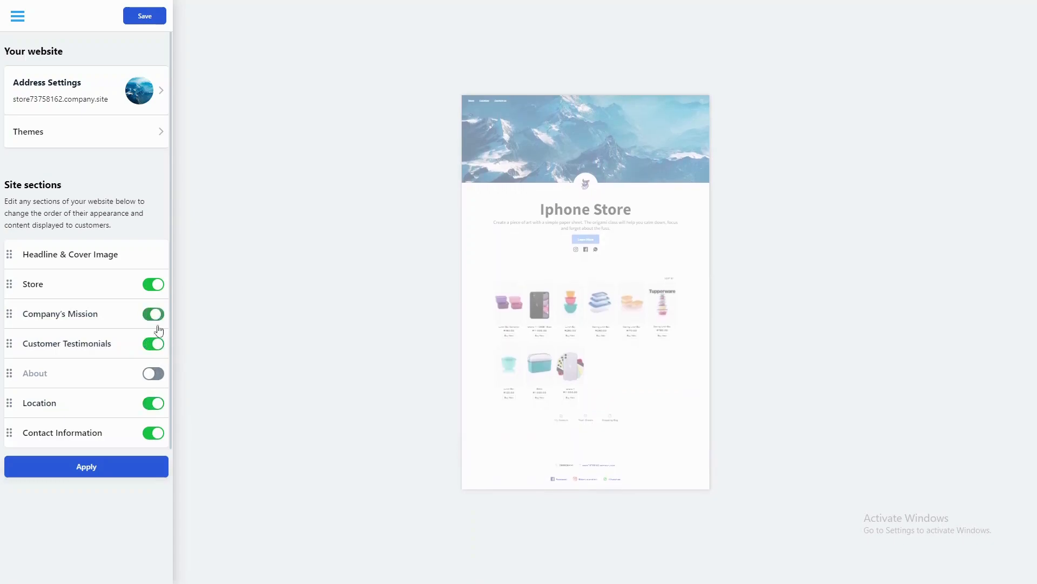
{"action": "left_click", "coordinate": [153, 374]}
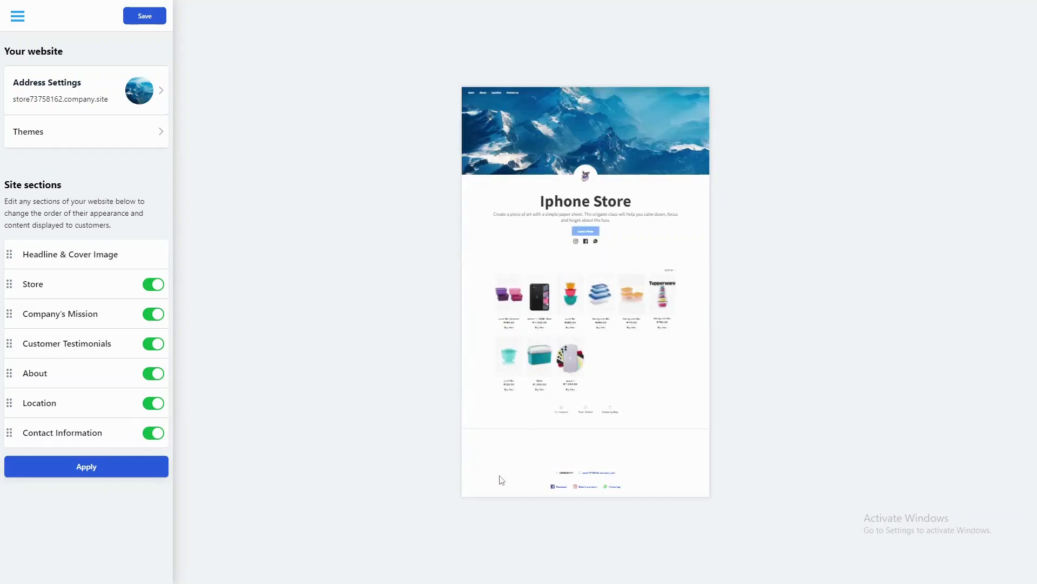
{"action": "left_click", "coordinate": [95, 468]}
Open the Contact Information section and review its Facebook, Instagram and WhatsApp links.
{"action": "left_click", "coordinate": [76, 427]}
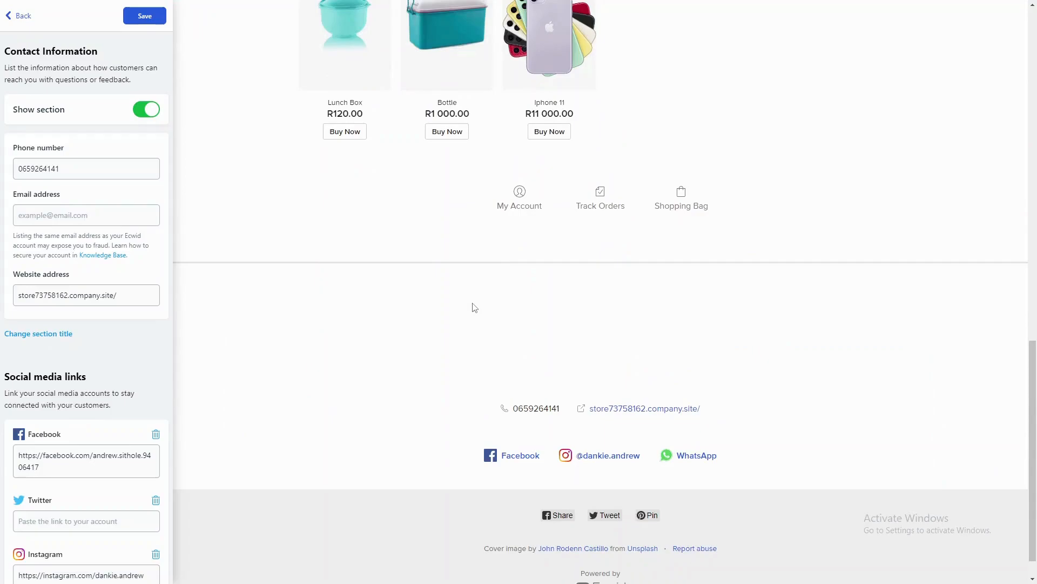
{"action": "scroll", "coordinate": [61, 419], "scroll_direction": "down", "scroll_amount": 4}
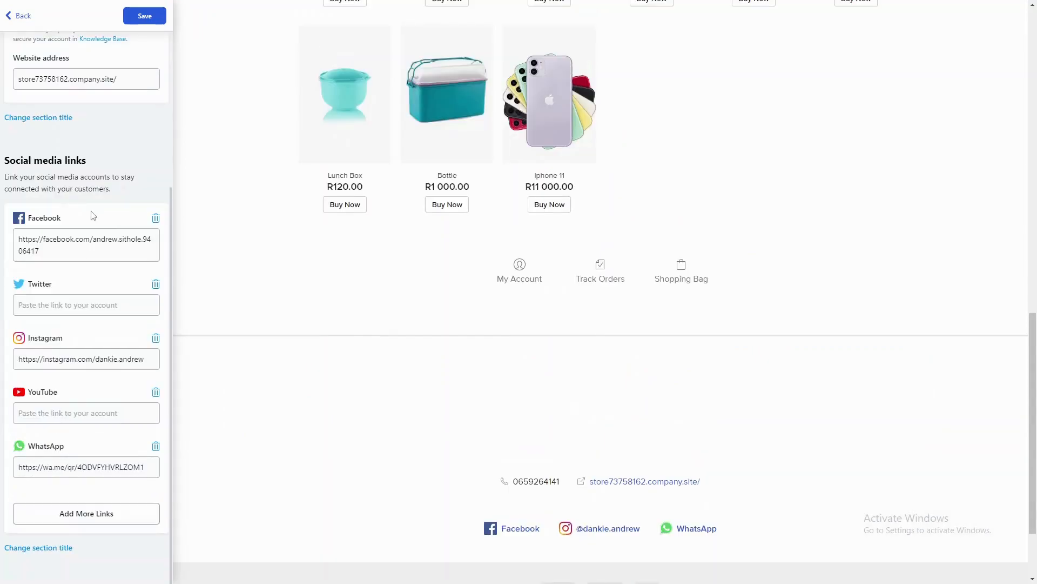
{"action": "left_click", "coordinate": [100, 250]}
{"action": "left_click", "coordinate": [65, 359]}
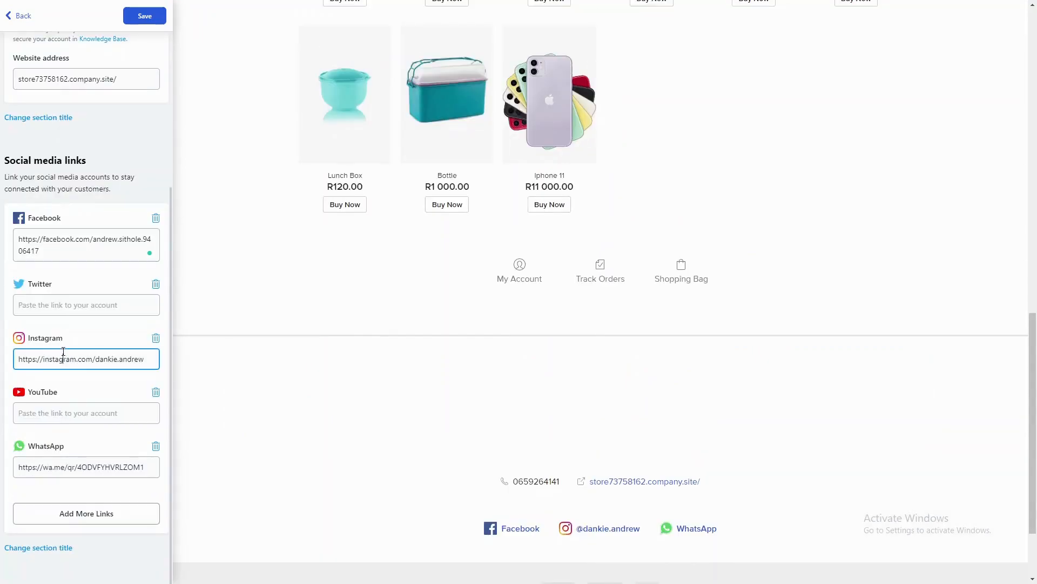
{"action": "left_click", "coordinate": [73, 464]}
{"action": "scroll", "coordinate": [113, 481], "scroll_direction": "up", "scroll_amount": 4}
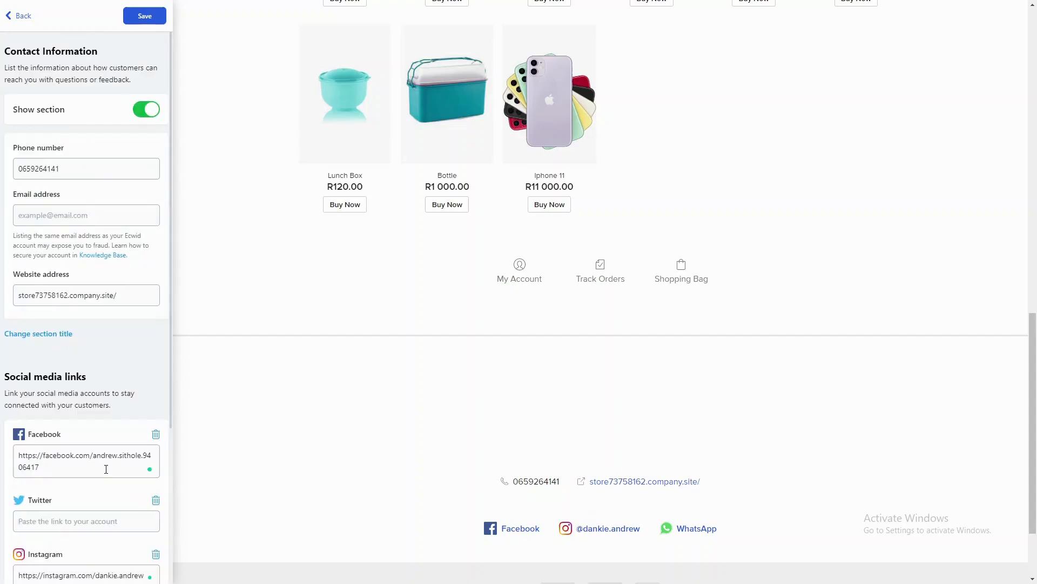
Clear the phone number in Contact Information, save the section and return to the list of site sections.
{"action": "left_click_drag", "start_coordinate": [81, 173], "coordinate": [2, 181]}
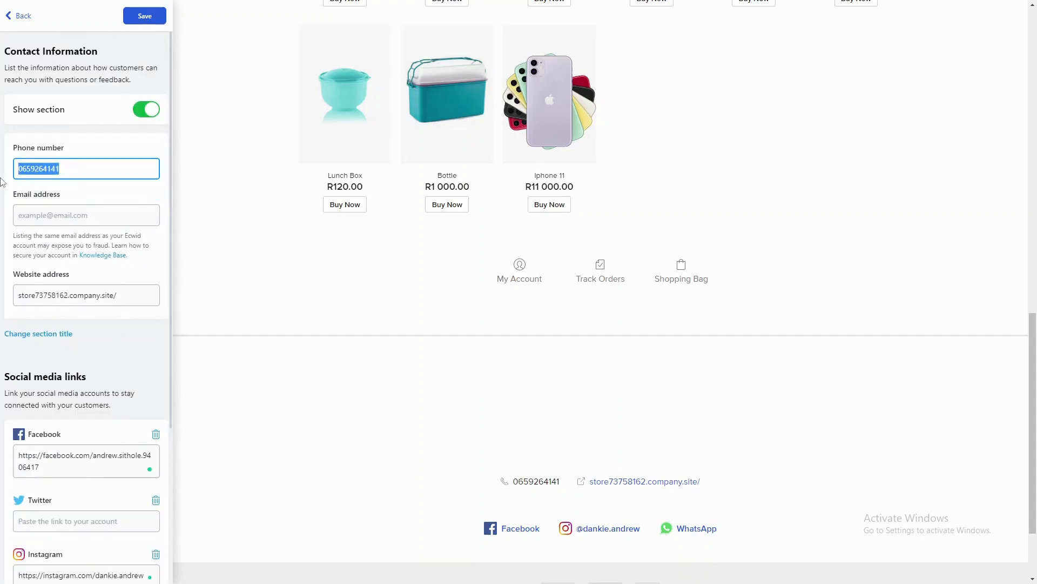
{"action": "key", "text": "BackSpace"}
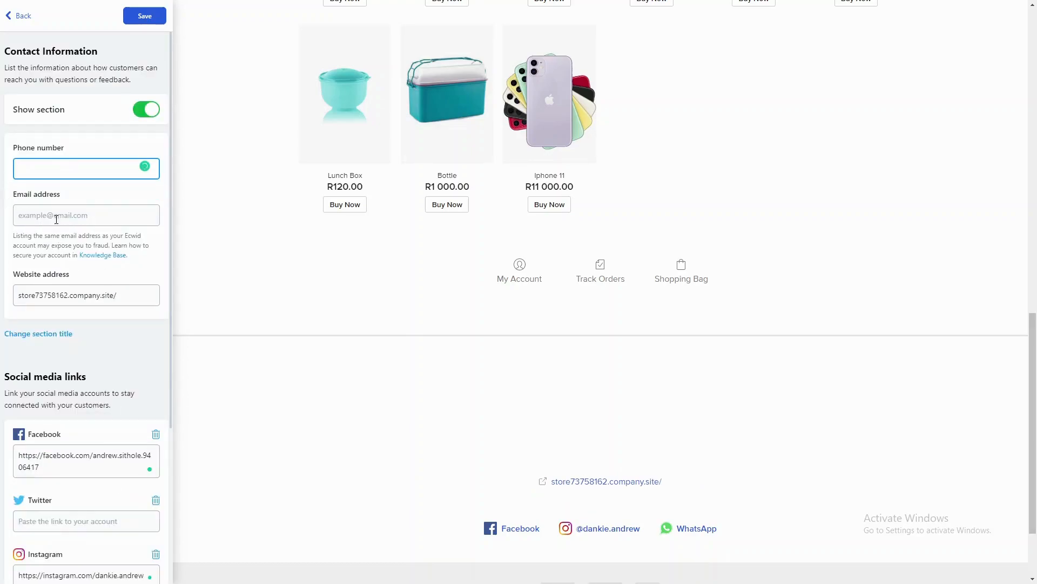
{"action": "left_click", "coordinate": [86, 208]}
{"action": "left_click", "coordinate": [149, 18]}
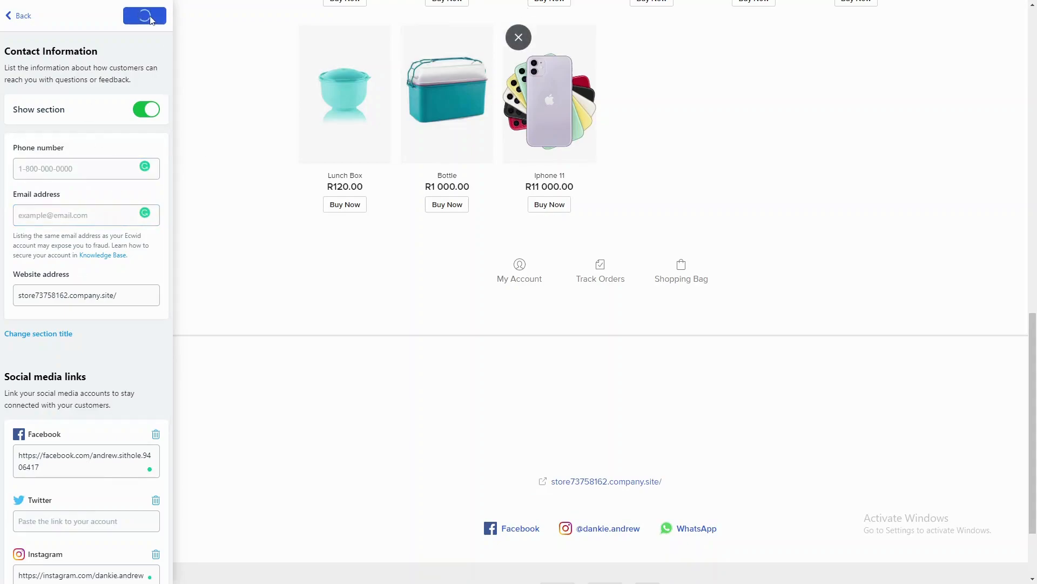
{"action": "left_click", "coordinate": [21, 18]}
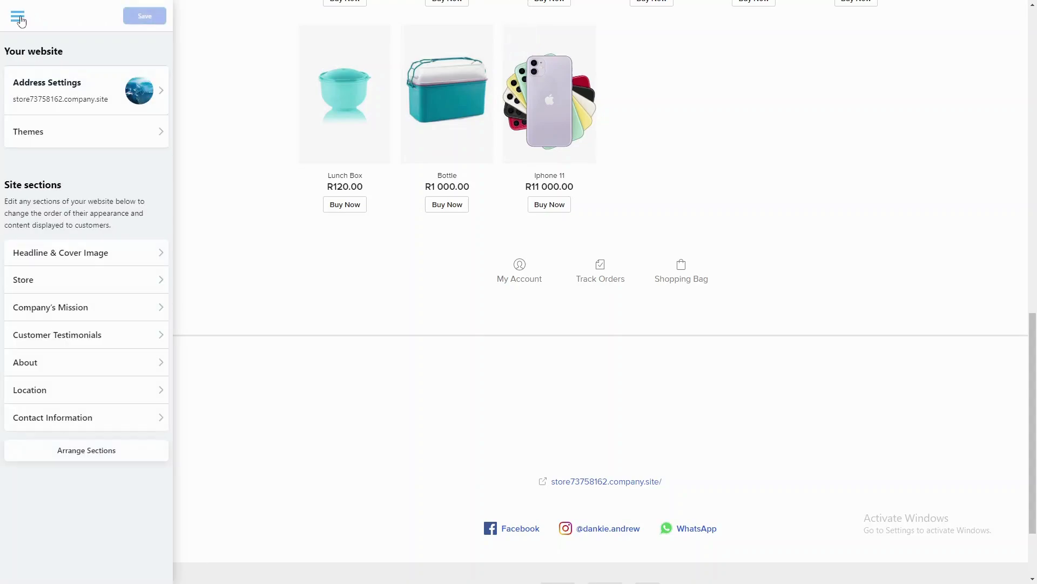
View the published website and look over the whole page from the cover to the footer.
{"action": "left_click", "coordinate": [18, 18]}
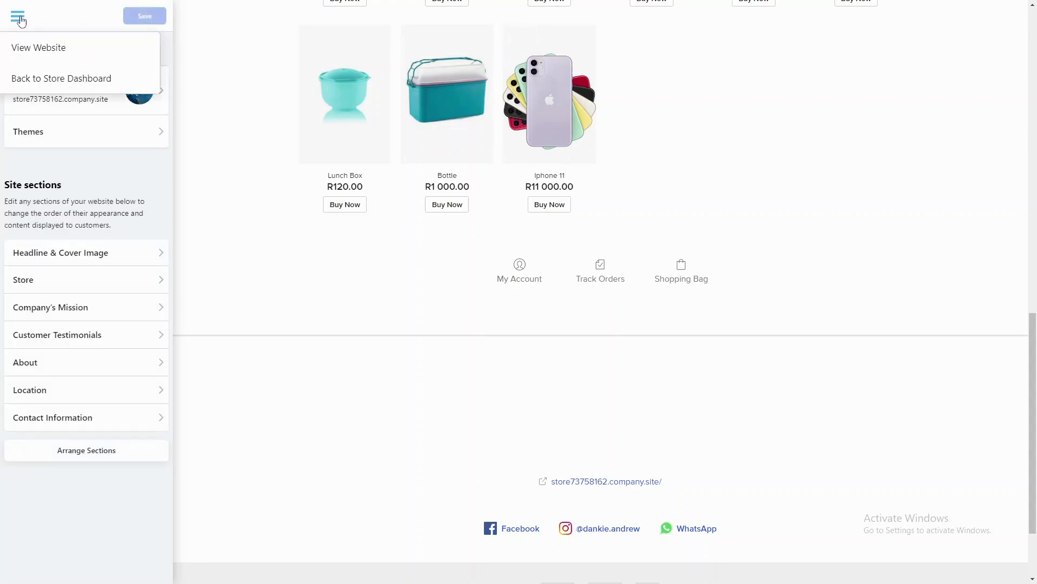
{"action": "left_click", "coordinate": [37, 47]}
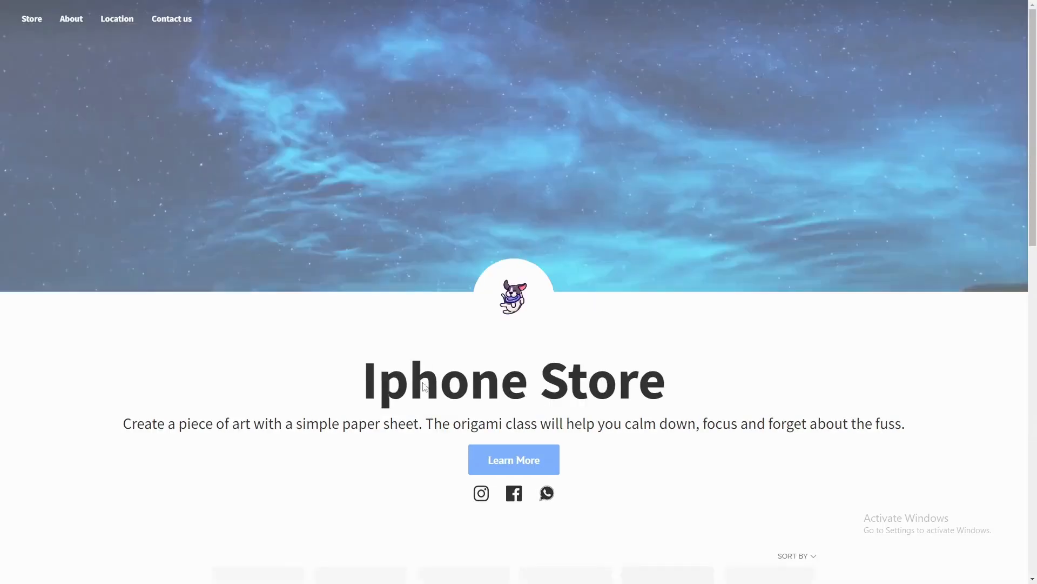
{"action": "scroll", "coordinate": [400, 426], "scroll_direction": "down", "scroll_amount": 15}
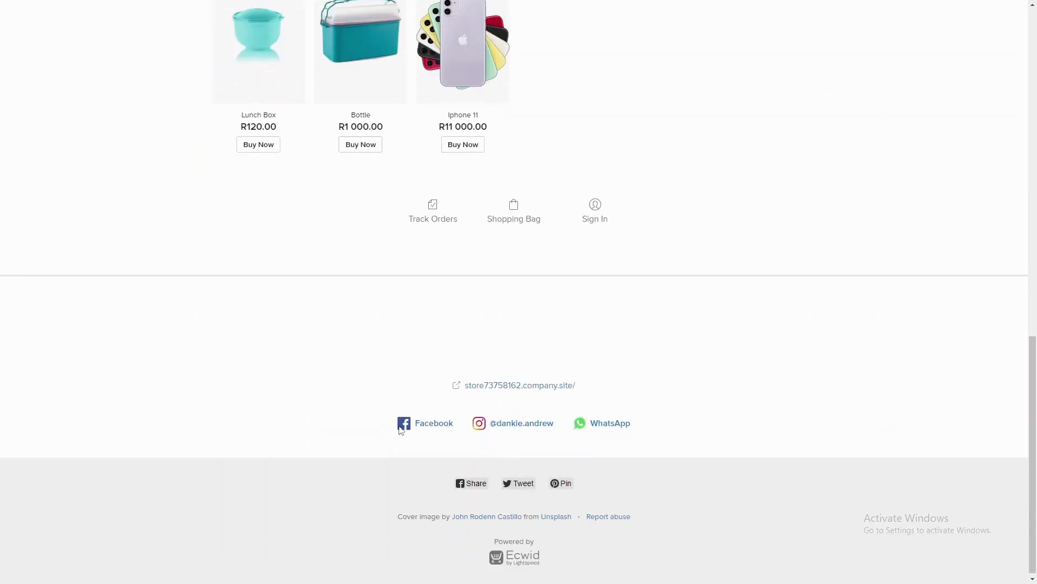
{"action": "scroll", "coordinate": [400, 430], "scroll_direction": "up", "scroll_amount": 7}
{"action": "scroll", "coordinate": [400, 429], "scroll_direction": "up", "scroll_amount": 8}
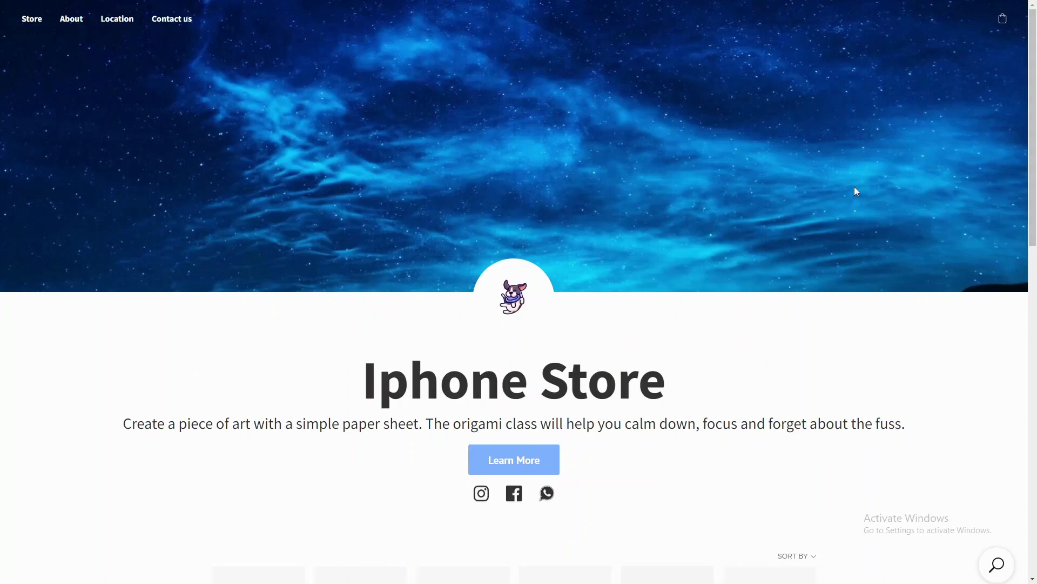
Go back to the store dashboard's website overview and look over its design, domain and SEO settings.
{"action": "key", "text": "ctrl+Tab"}
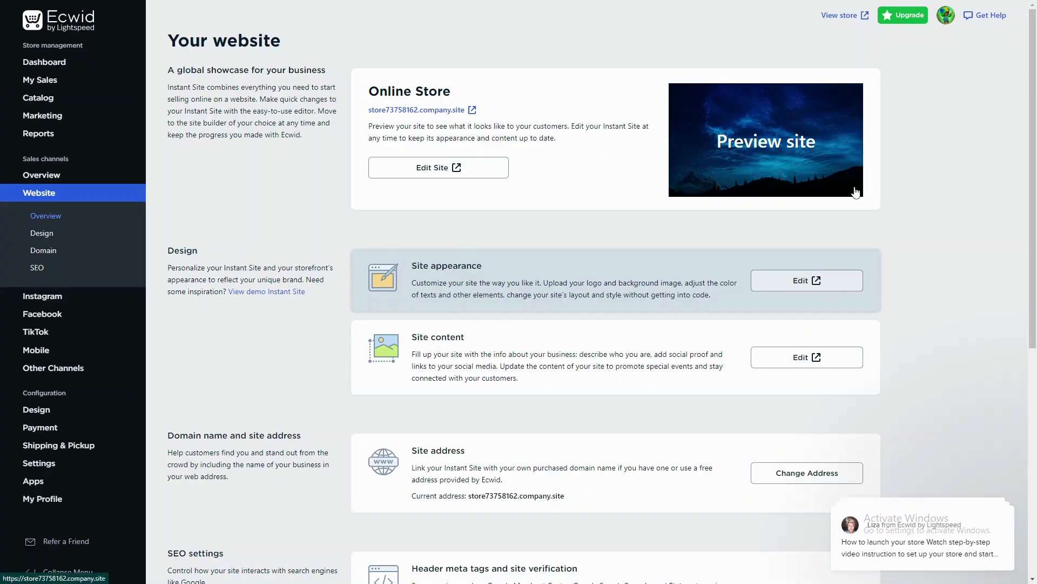
{"action": "key", "text": "ctrl+Tab"}
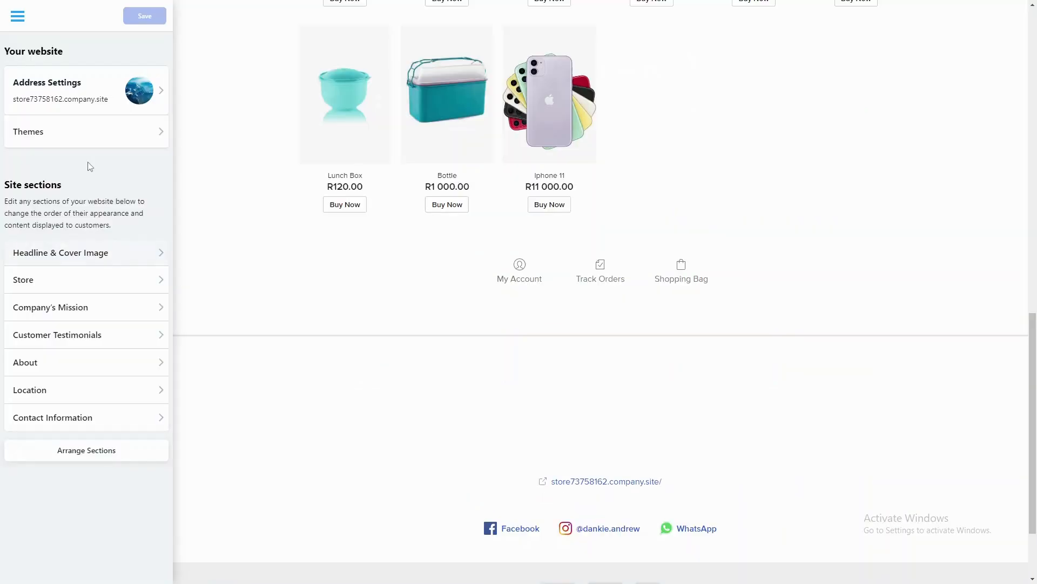
{"action": "key", "text": "ctrl+shift+Tab"}
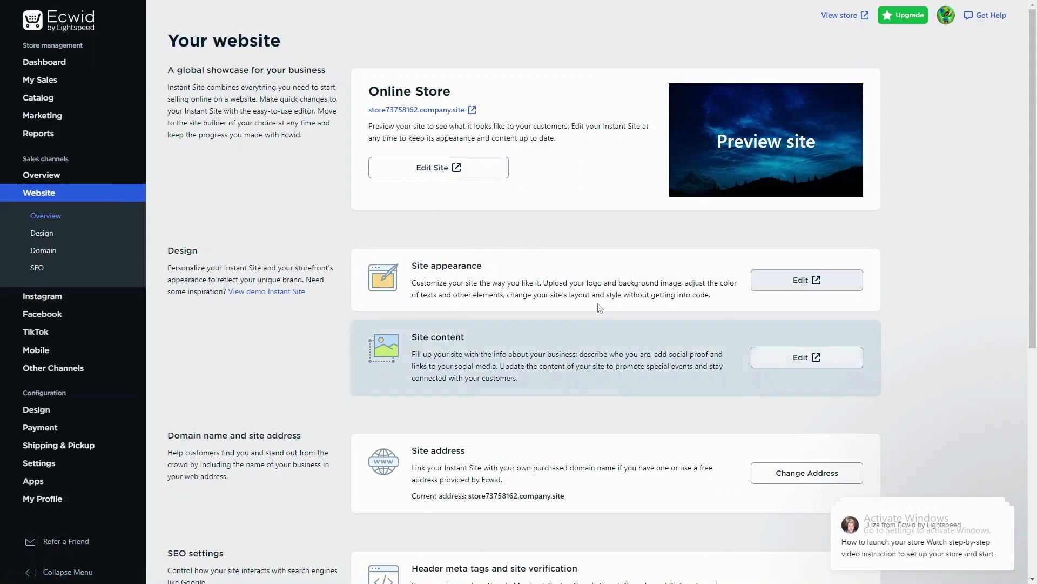
{"action": "scroll", "coordinate": [471, 198], "scroll_direction": "down", "scroll_amount": 3}
{"action": "scroll", "coordinate": [473, 200], "scroll_direction": "up", "scroll_amount": 2}
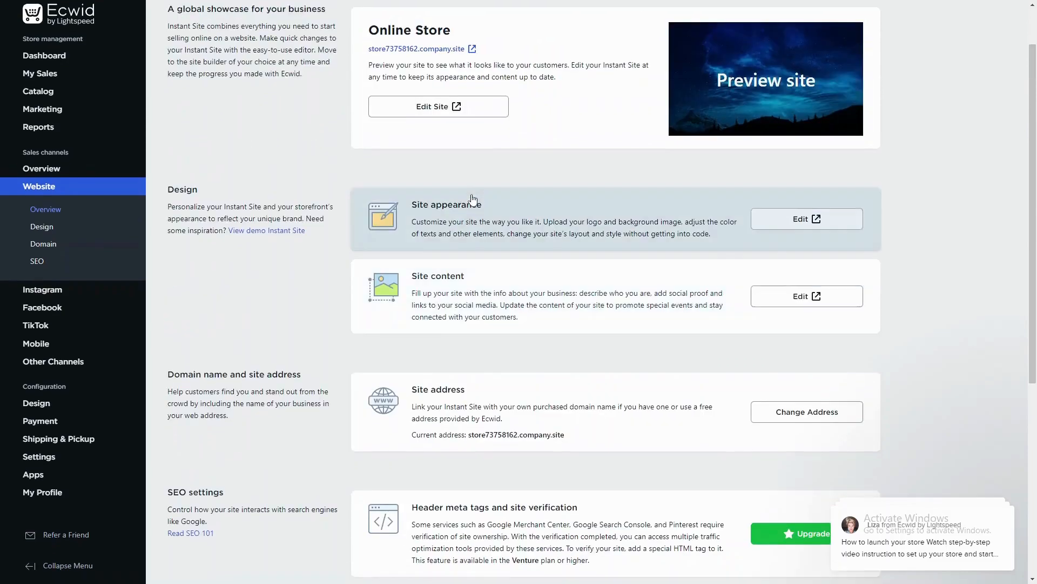
{"action": "scroll", "coordinate": [471, 195], "scroll_direction": "down", "scroll_amount": 3}
{"action": "scroll", "coordinate": [453, 162], "scroll_direction": "up", "scroll_amount": 3}
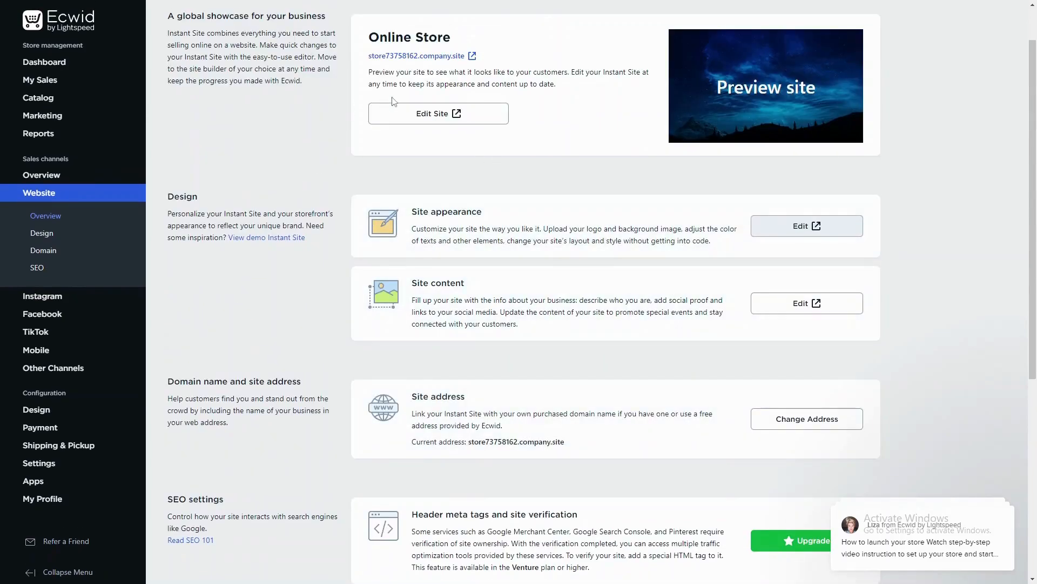
Edit the site again, apply the Magic Paper design theme, check the page, save it and close the editor.
{"action": "left_click", "coordinate": [462, 117]}
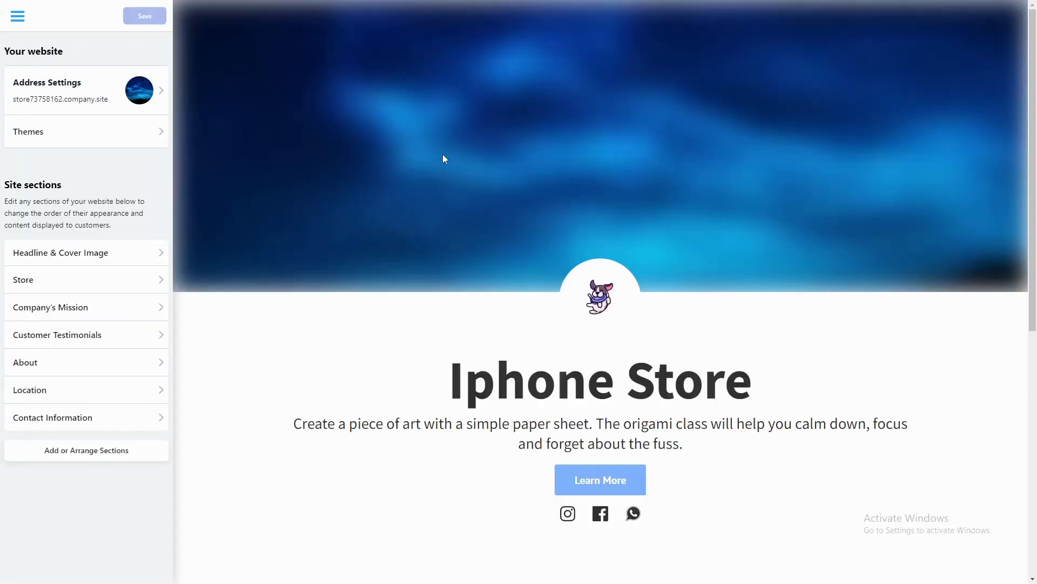
{"action": "left_click", "coordinate": [93, 135]}
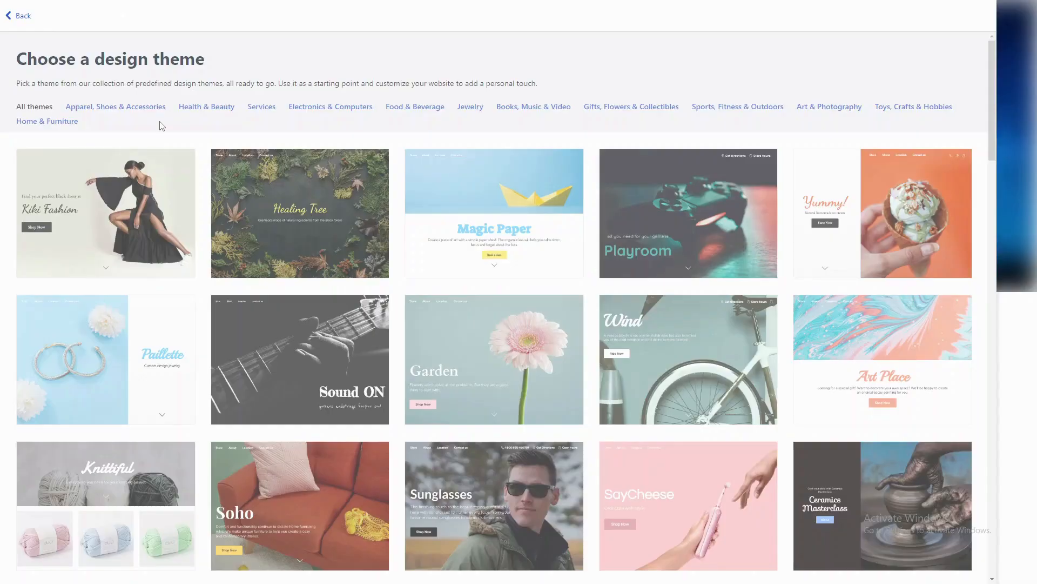
{"action": "scroll", "coordinate": [415, 295], "scroll_direction": "down", "scroll_amount": 2}
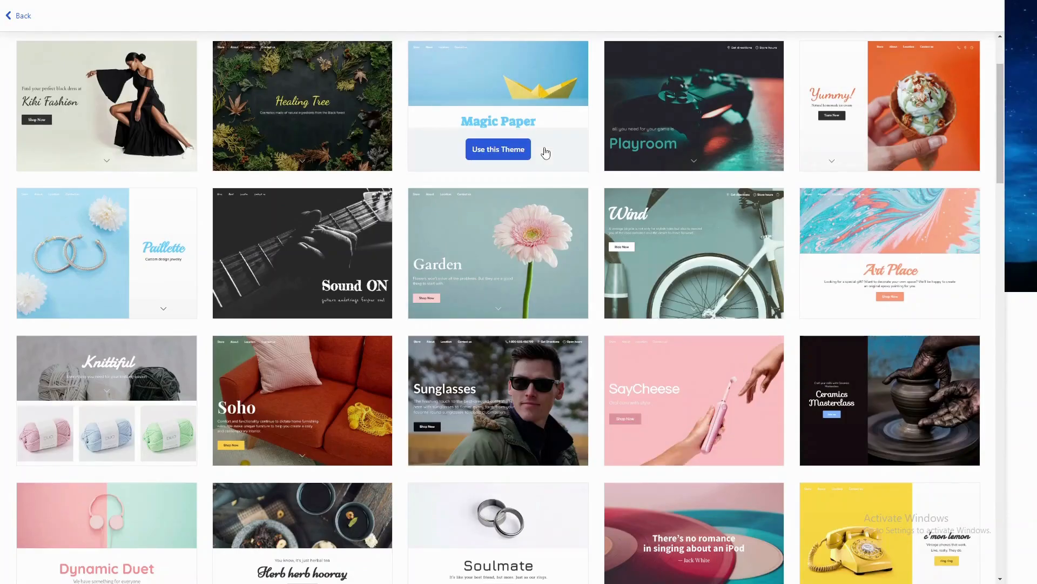
{"action": "left_click", "coordinate": [504, 153]}
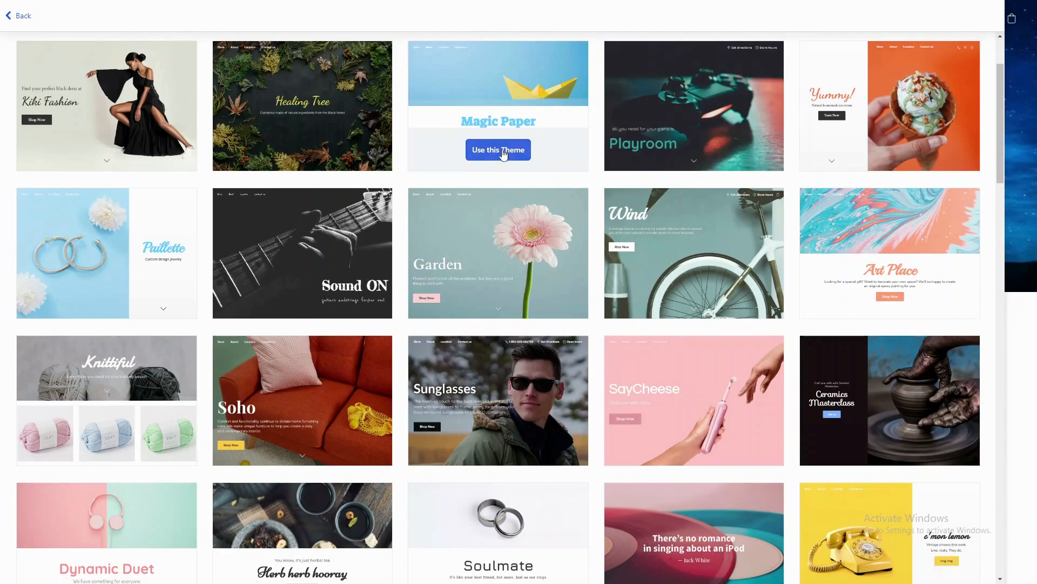
{"action": "scroll", "coordinate": [390, 391], "scroll_direction": "down", "scroll_amount": 15}
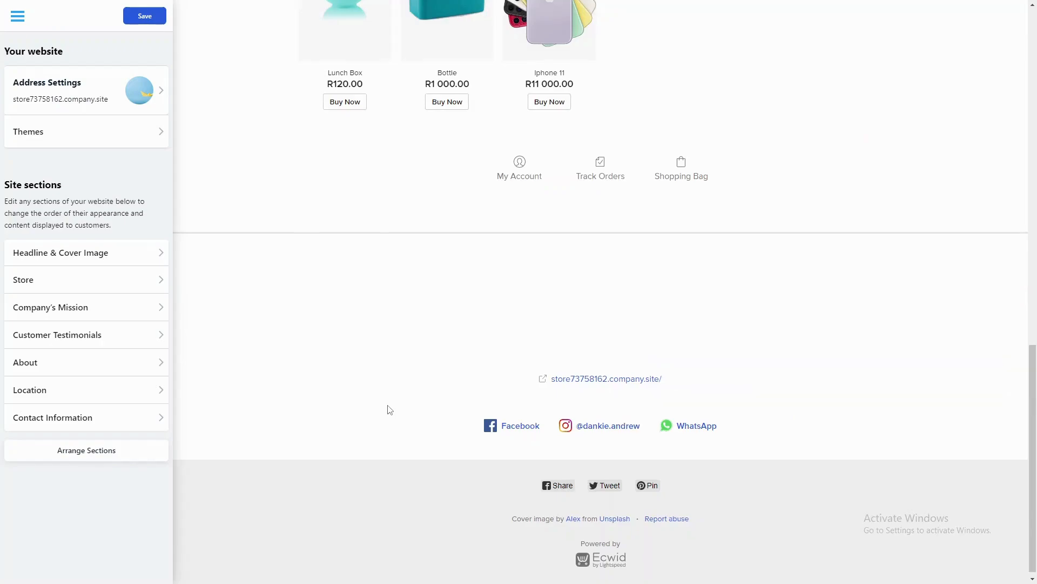
{"action": "scroll", "coordinate": [389, 409], "scroll_direction": "up", "scroll_amount": 15}
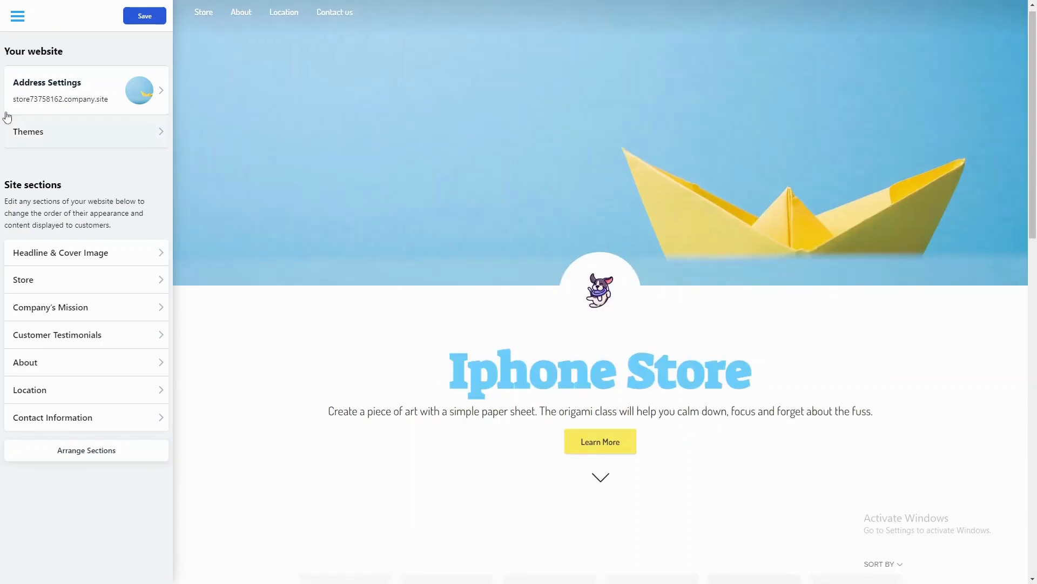
{"action": "left_click", "coordinate": [151, 17]}
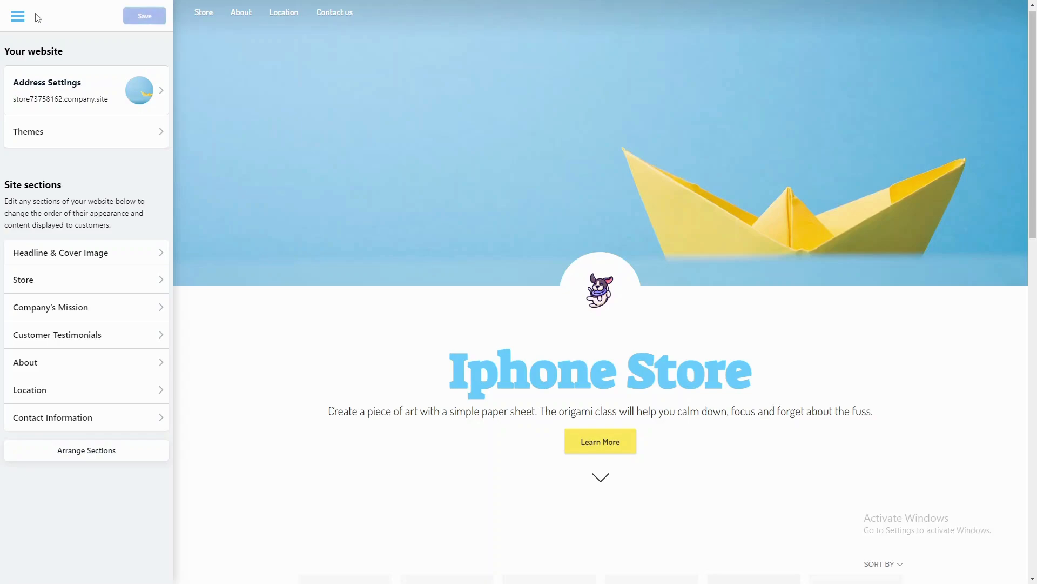
{"action": "key", "text": "ctrl+w"}
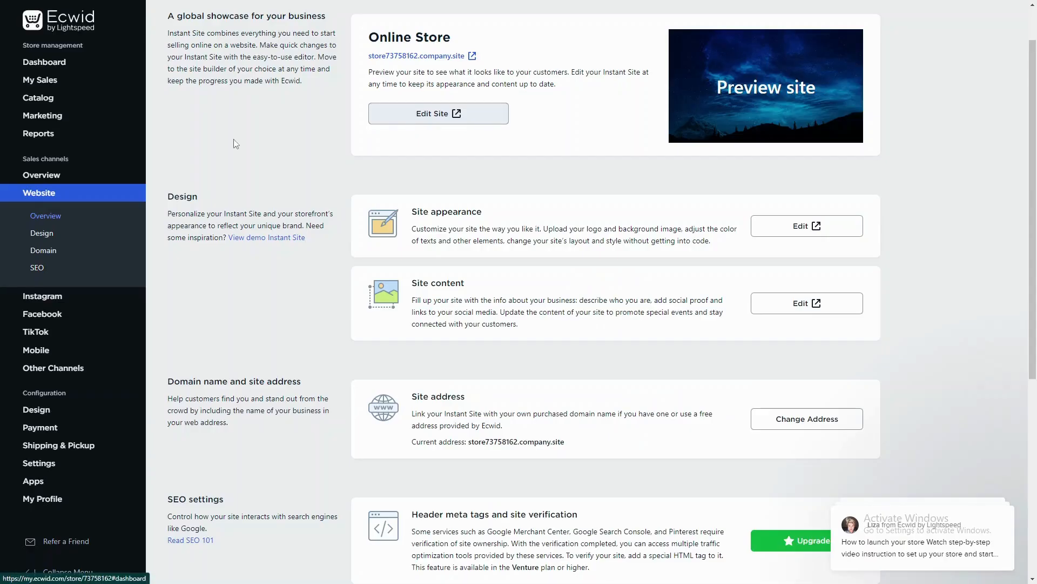
Look over the website's SEO settings and the option to add the store to one more website.
{"action": "scroll", "coordinate": [639, 514], "scroll_direction": "down", "scroll_amount": 4}
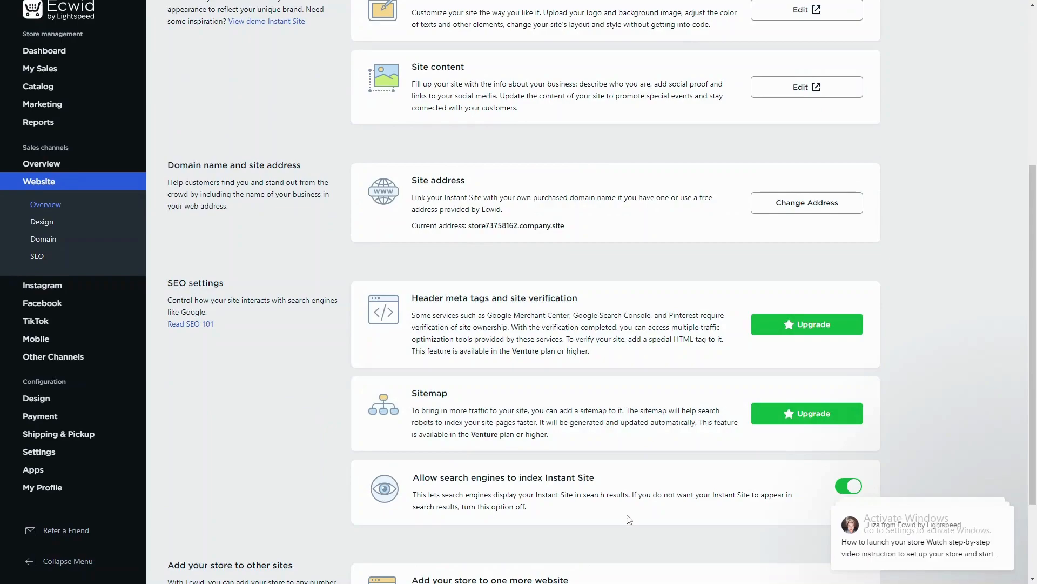
{"action": "scroll", "coordinate": [621, 508], "scroll_direction": "down", "scroll_amount": 3}
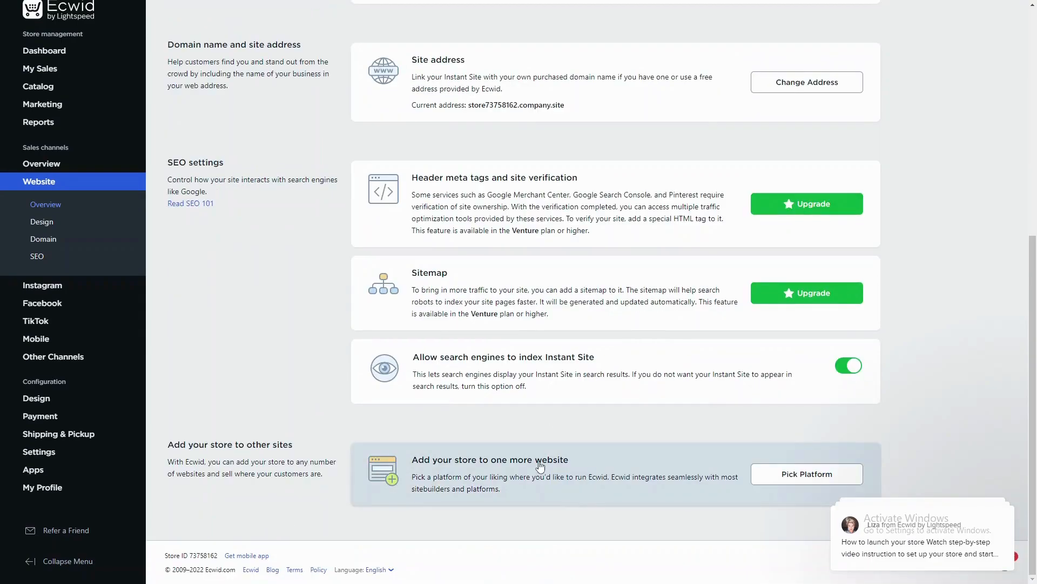
{"action": "scroll", "coordinate": [571, 500], "scroll_direction": "up", "scroll_amount": 4}
View the Instagram sales channel page and switch to the TikTok channel.
{"action": "mouse_move", "coordinate": [60, 315]}
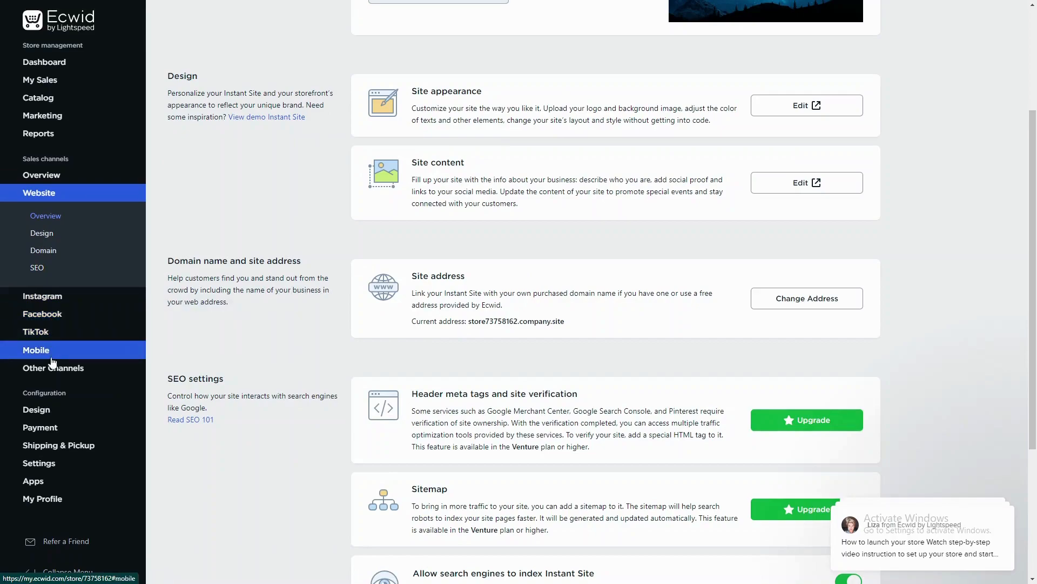
{"action": "left_click", "coordinate": [73, 298]}
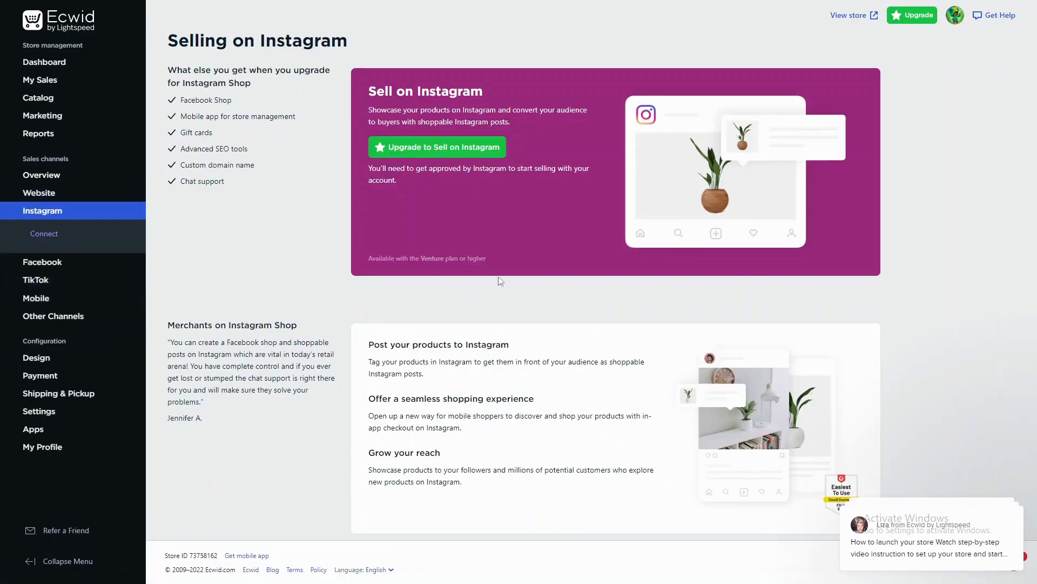
{"action": "left_click", "coordinate": [64, 283]}
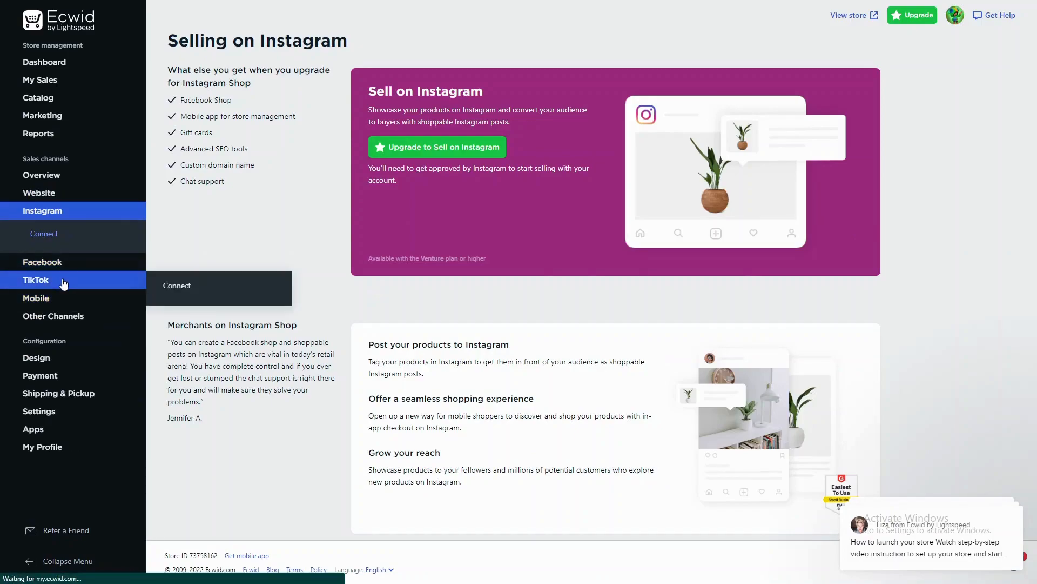
Look over the TikTok selling page and switch to the Facebook sales channel.
{"action": "scroll", "coordinate": [651, 290], "scroll_direction": "down", "scroll_amount": 1}
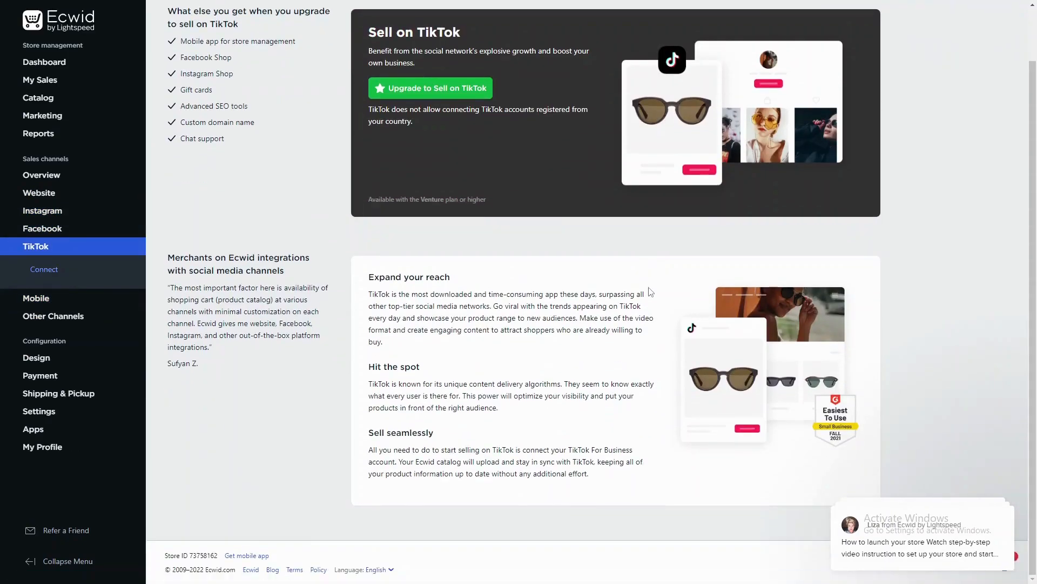
{"action": "left_click", "coordinate": [59, 228]}
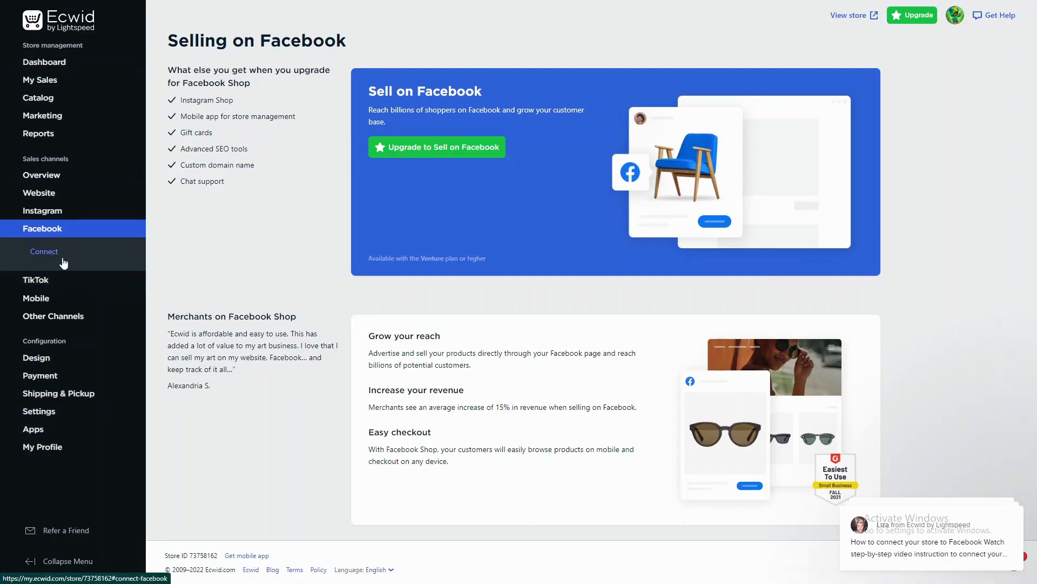
Open the store's design settings, look over the image and product card options, and try the Medium product image size.
{"action": "left_click", "coordinate": [77, 361]}
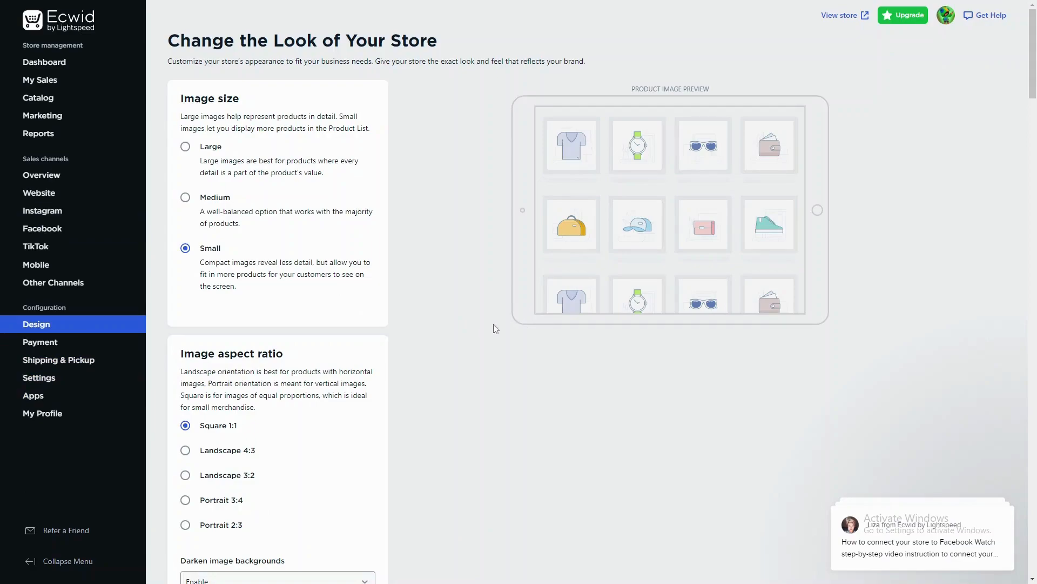
{"action": "scroll", "coordinate": [403, 334], "scroll_direction": "down", "scroll_amount": 5}
{"action": "scroll", "coordinate": [396, 332], "scroll_direction": "down", "scroll_amount": 8}
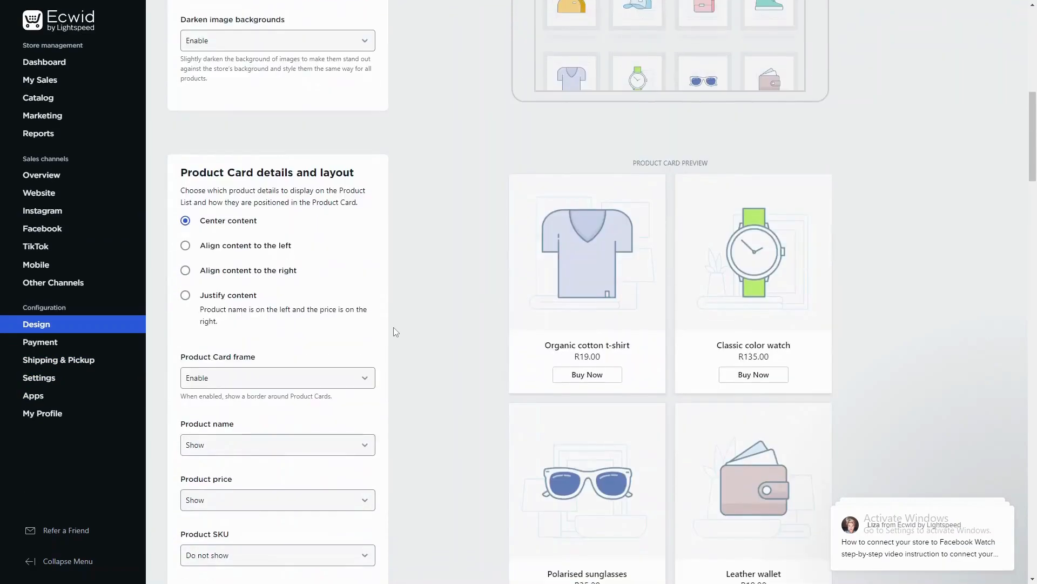
{"action": "scroll", "coordinate": [396, 333], "scroll_direction": "up", "scroll_amount": 13}
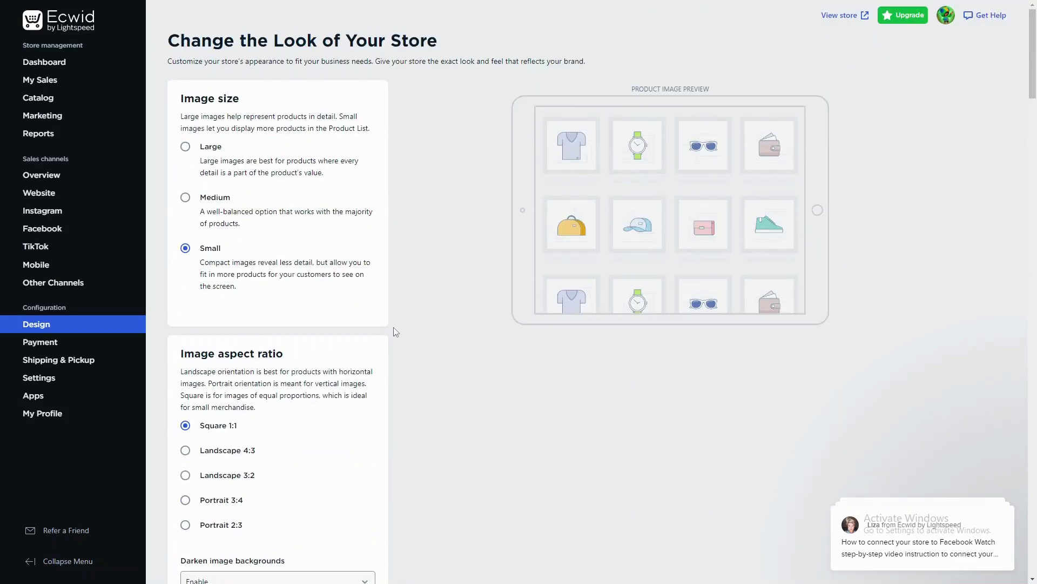
{"action": "left_click", "coordinate": [185, 197]}
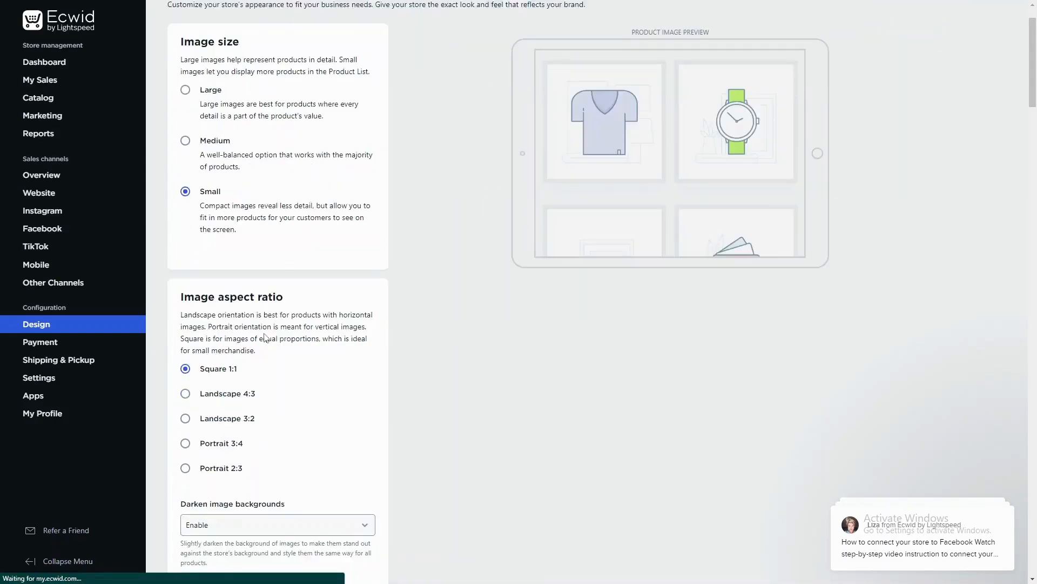
Examine the remaining design settings, from image aspect ratio and product cards through category names and product page layout to CSS themes.
{"action": "scroll", "coordinate": [273, 341], "scroll_direction": "down", "scroll_amount": 7}
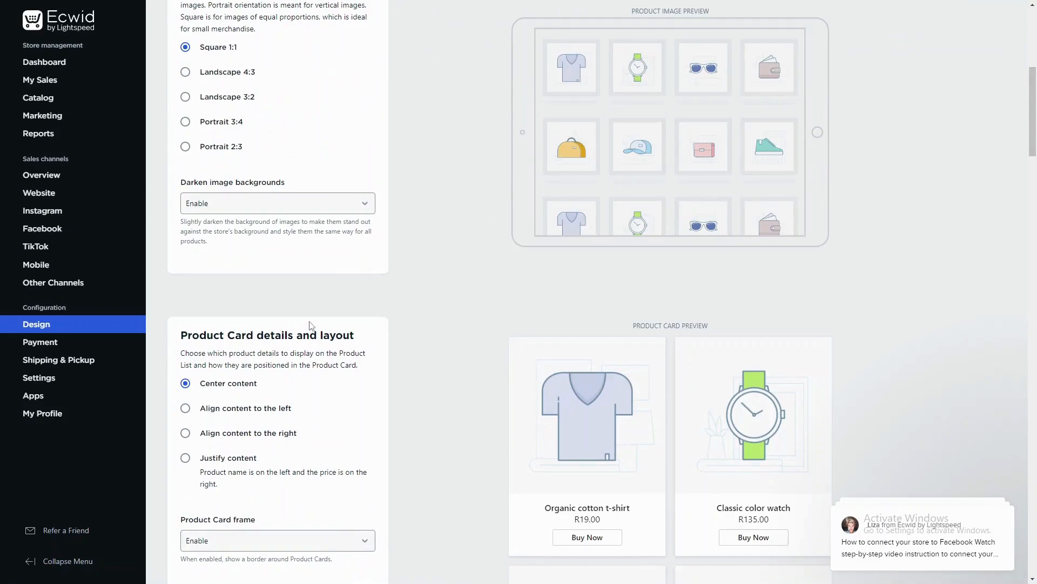
{"action": "scroll", "coordinate": [311, 325], "scroll_direction": "down", "scroll_amount": 6}
{"action": "scroll", "coordinate": [311, 325], "scroll_direction": "down", "scroll_amount": 6}
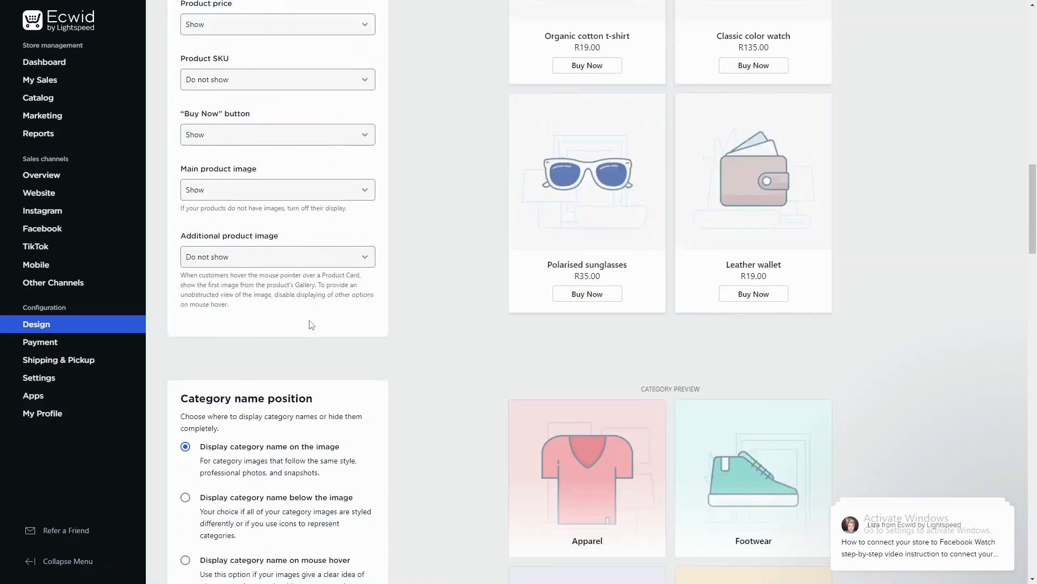
{"action": "scroll", "coordinate": [311, 325], "scroll_direction": "down", "scroll_amount": 6}
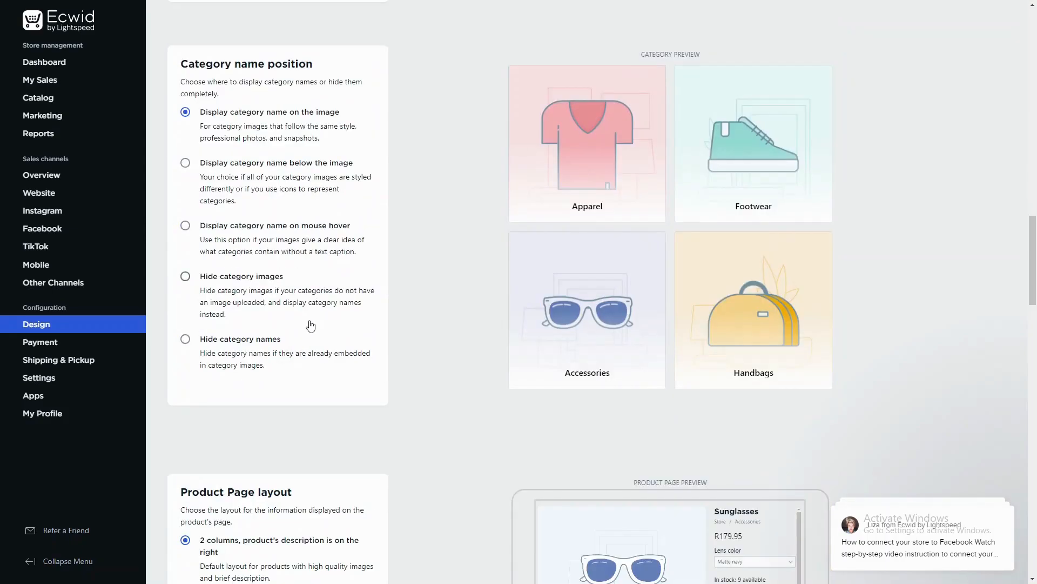
{"action": "scroll", "coordinate": [311, 325], "scroll_direction": "down", "scroll_amount": 12}
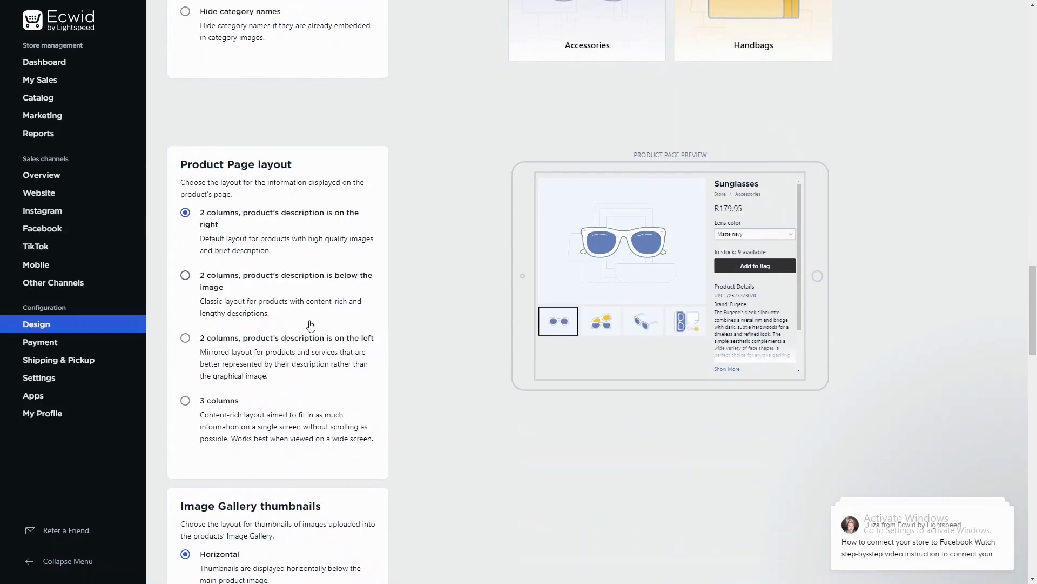
{"action": "scroll", "coordinate": [311, 325], "scroll_direction": "down", "scroll_amount": 20}
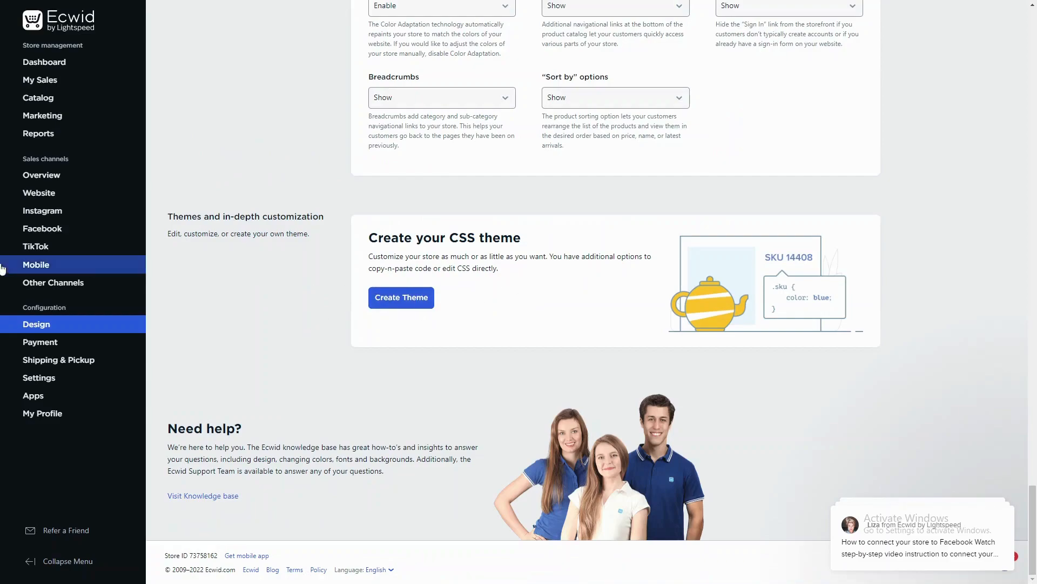
{"action": "scroll", "coordinate": [46, 281], "scroll_direction": "up", "scroll_amount": 4}
{"action": "mouse_move", "coordinate": [43, 286]}
{"action": "scroll", "coordinate": [42, 282], "scroll_direction": "up", "scroll_amount": 10}
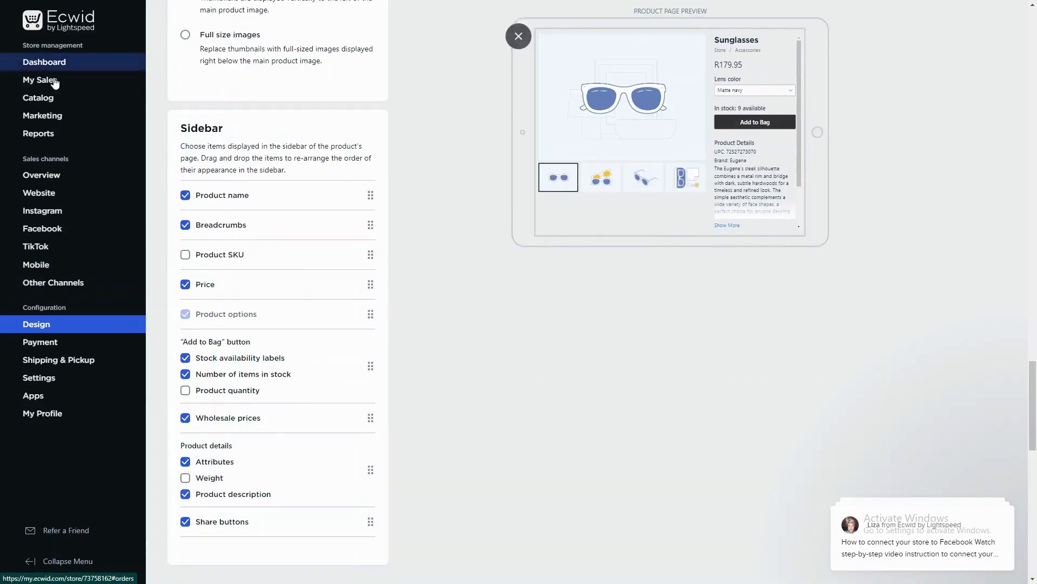
Return to the store dashboard and look over its reports and first-sale setup tips.
{"action": "left_click", "coordinate": [71, 71]}
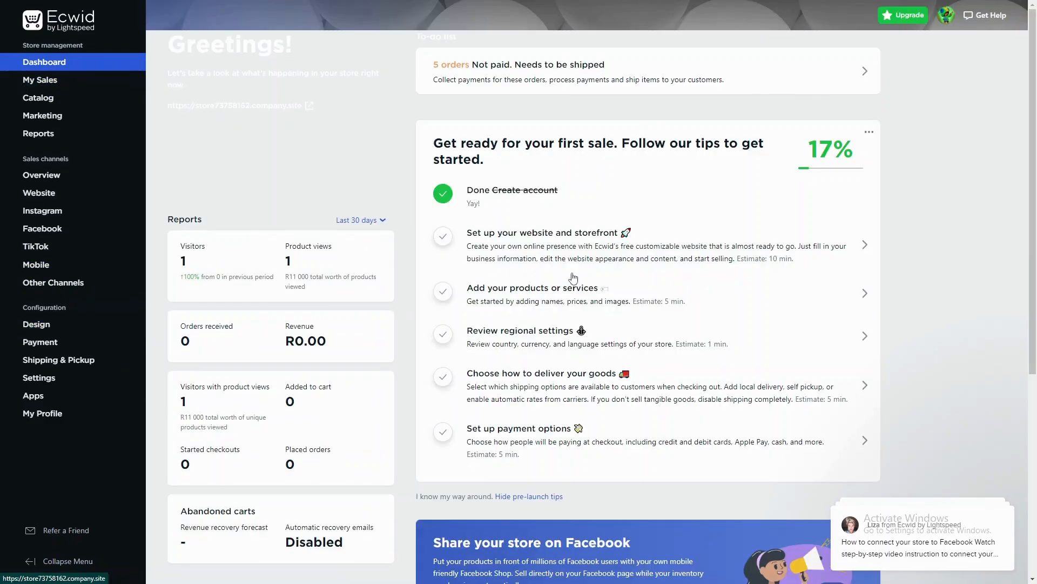
{"action": "scroll", "coordinate": [607, 294], "scroll_direction": "down", "scroll_amount": 6}
{"action": "scroll", "coordinate": [606, 293], "scroll_direction": "up", "scroll_amount": 6}
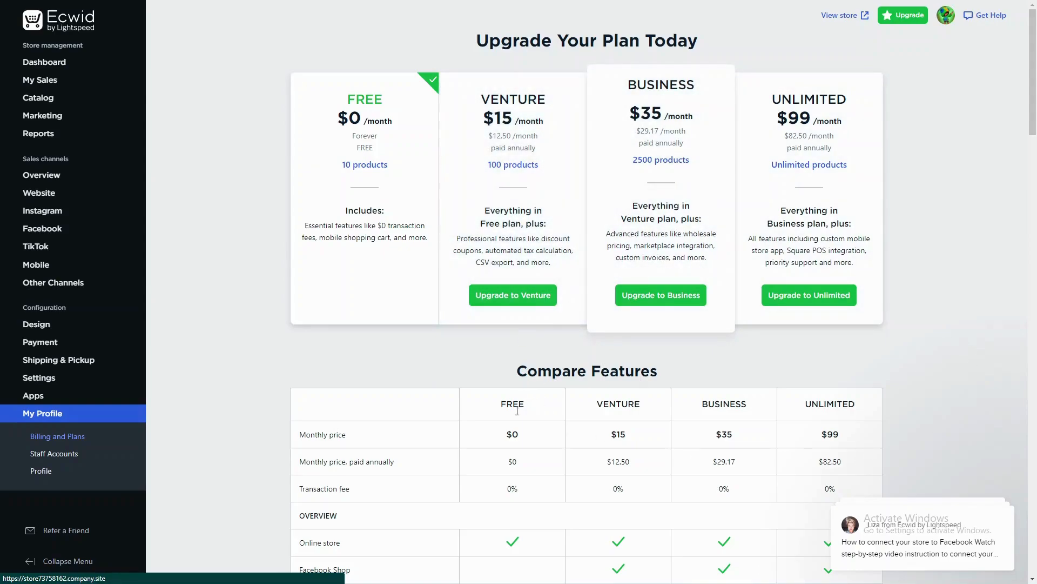
Compare the prices and features of the Free, Venture, Business and Unlimited plans on the billing and plans page.
{"action": "scroll", "coordinate": [602, 364], "scroll_direction": "down", "scroll_amount": 10}
{"action": "scroll", "coordinate": [590, 383], "scroll_direction": "down", "scroll_amount": 4}
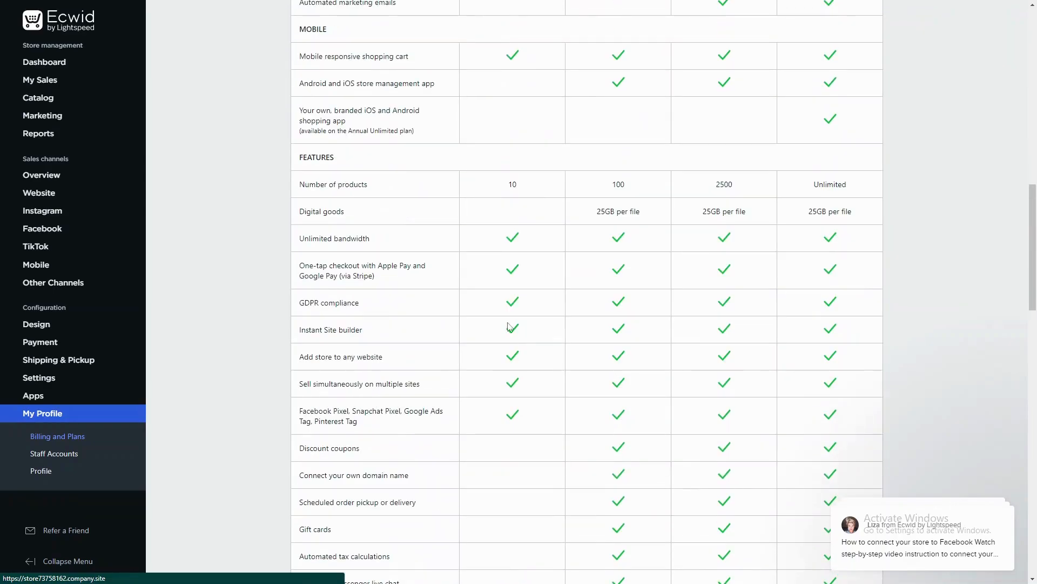
{"action": "scroll", "coordinate": [524, 251], "scroll_direction": "down", "scroll_amount": 2}
{"action": "scroll", "coordinate": [524, 259], "scroll_direction": "down", "scroll_amount": 10}
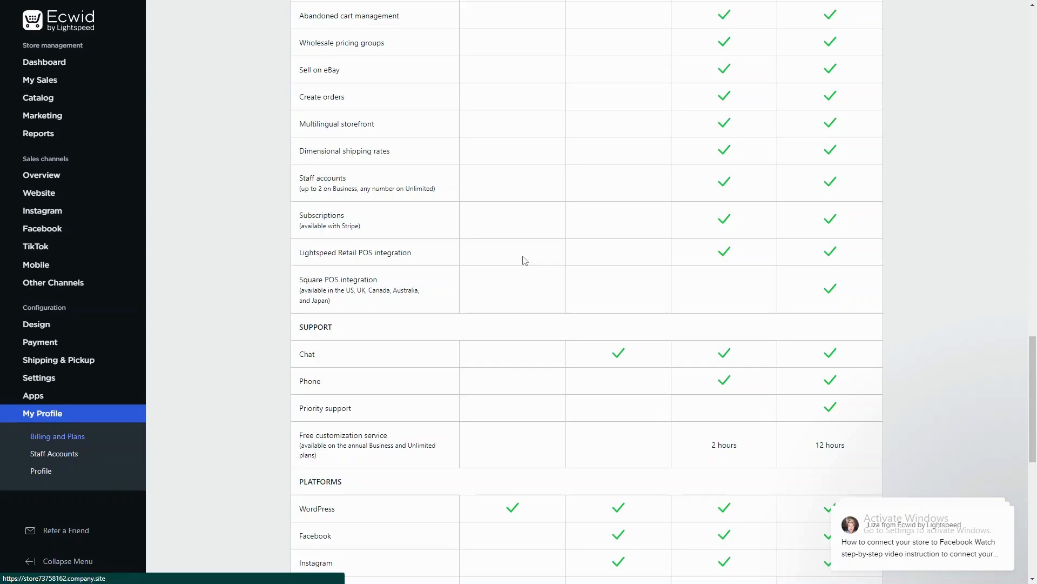
{"action": "scroll", "coordinate": [521, 260], "scroll_direction": "up", "scroll_amount": 1}
{"action": "scroll", "coordinate": [519, 262], "scroll_direction": "down", "scroll_amount": 10}
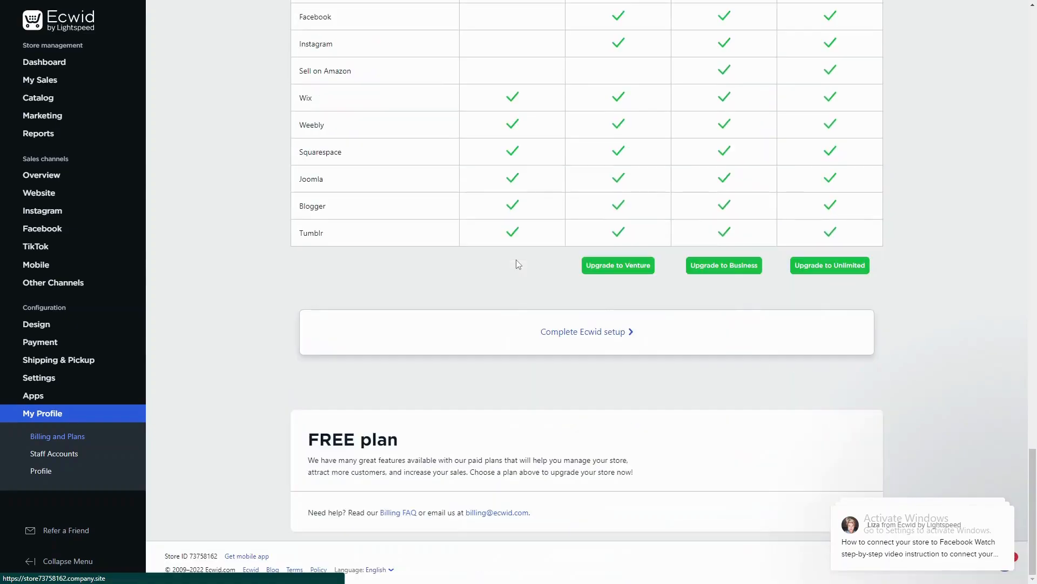
{"action": "scroll", "coordinate": [517, 262], "scroll_direction": "up", "scroll_amount": 15}
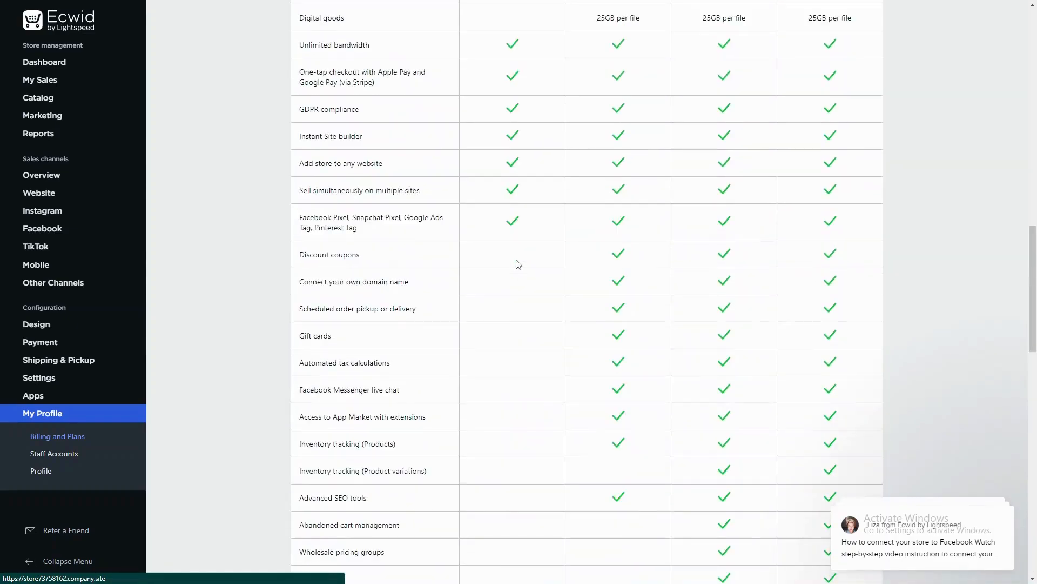
{"action": "scroll", "coordinate": [516, 263], "scroll_direction": "up", "scroll_amount": 15}
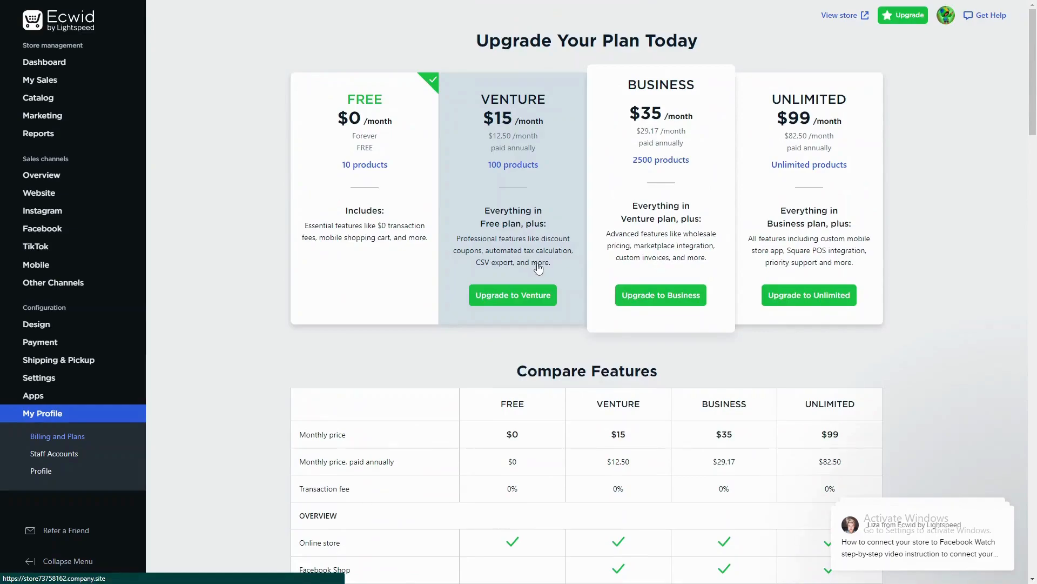
{"action": "key", "text": "F11"}
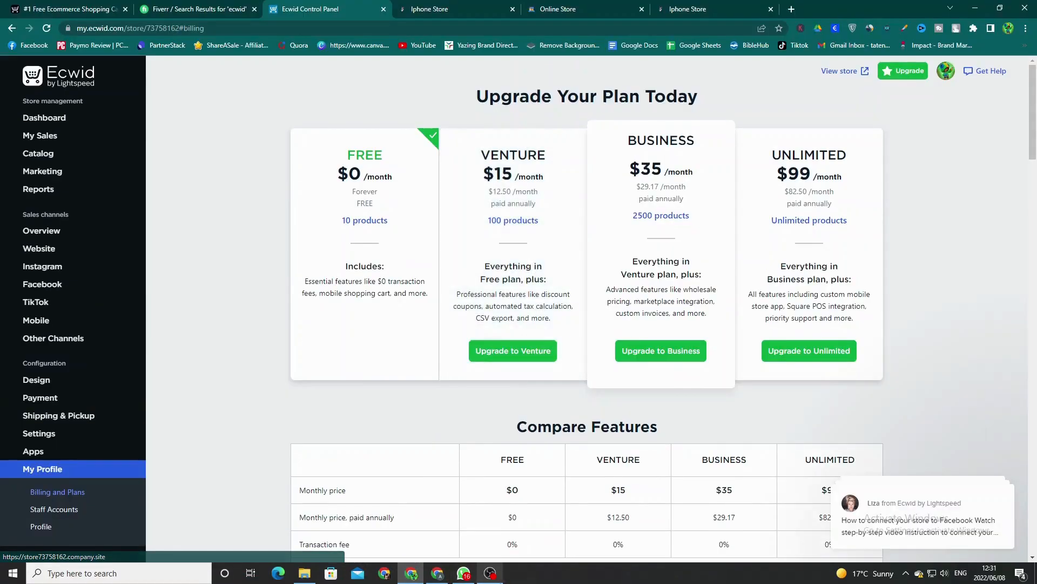
{"action": "mouse_move", "coordinate": [490, 573]}
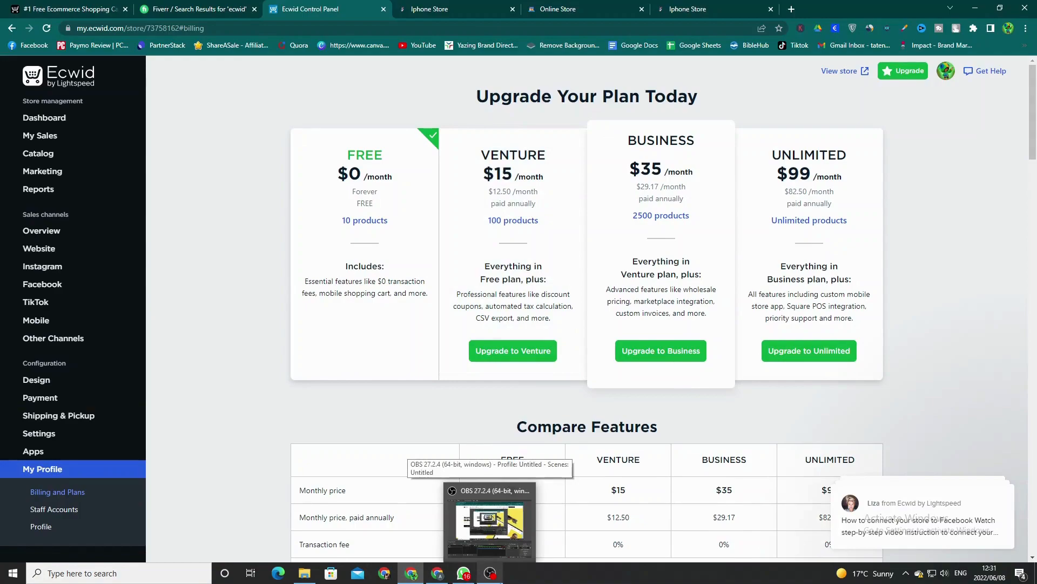